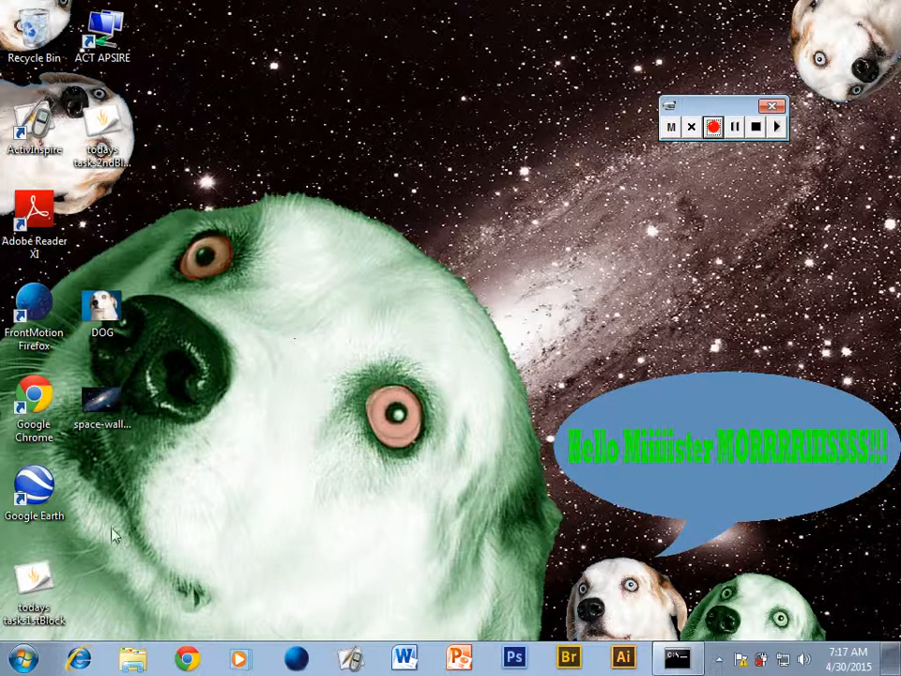
Launch Adobe Illustrator CS6 (64 Bit).
left_click(20, 661)
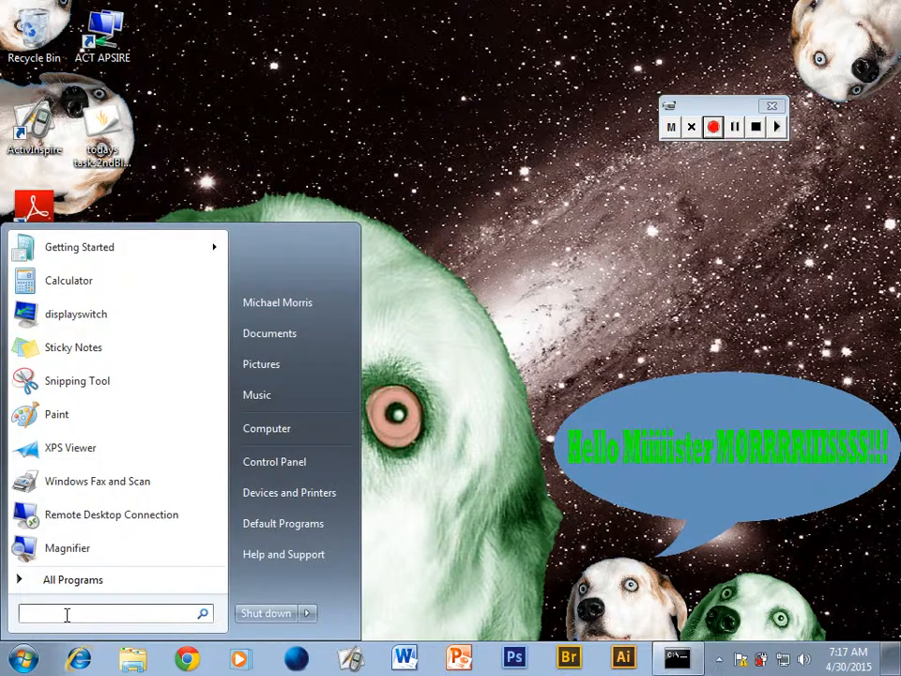
type("il")
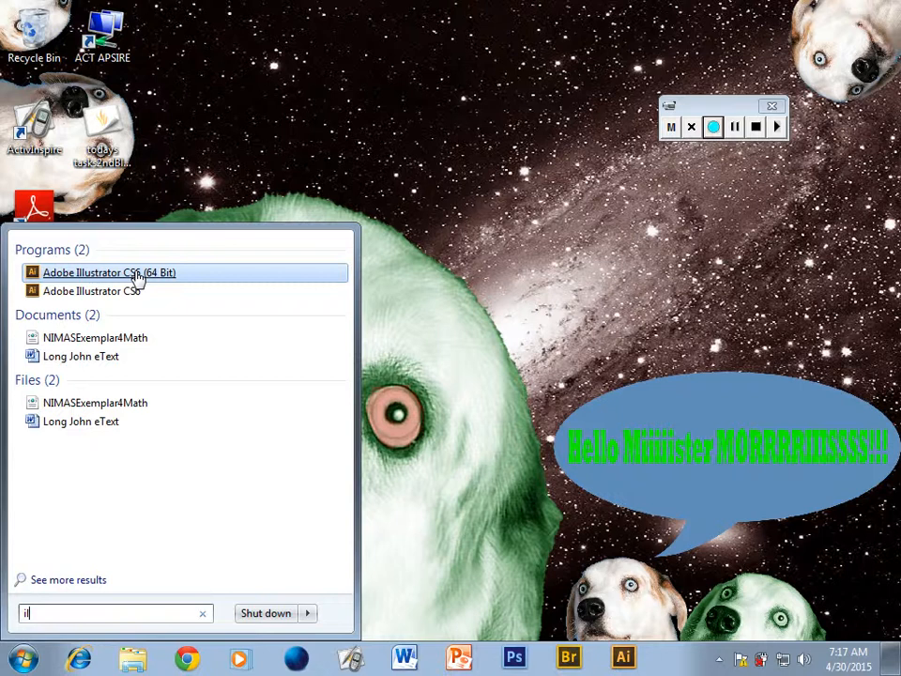
left_click(139, 272)
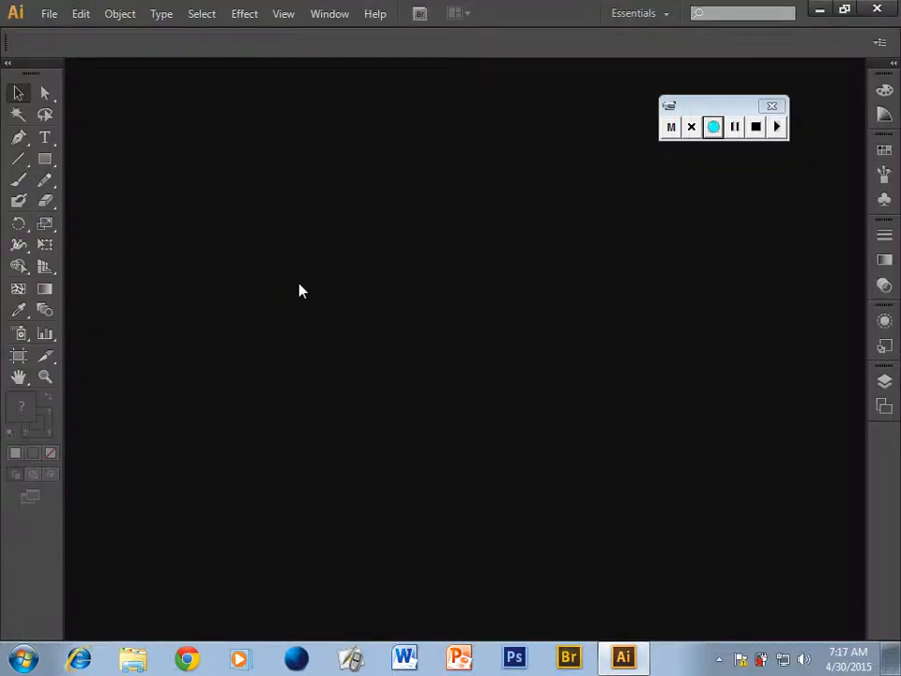
Start opening a file and browse to the Drawing&Design folder on the staff network drive (X:).
left_click(46, 17)
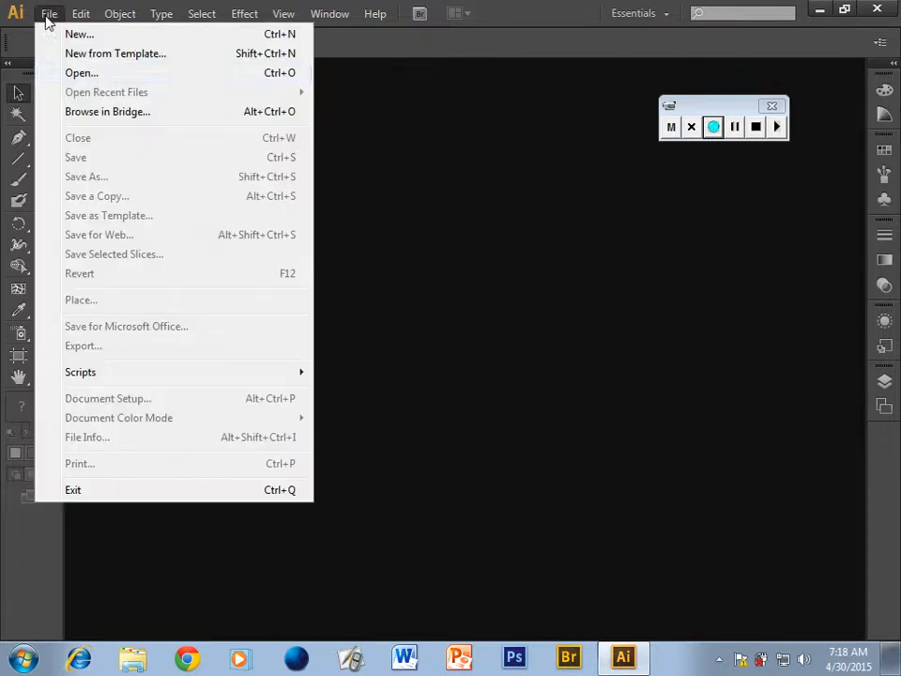
left_click(92, 74)
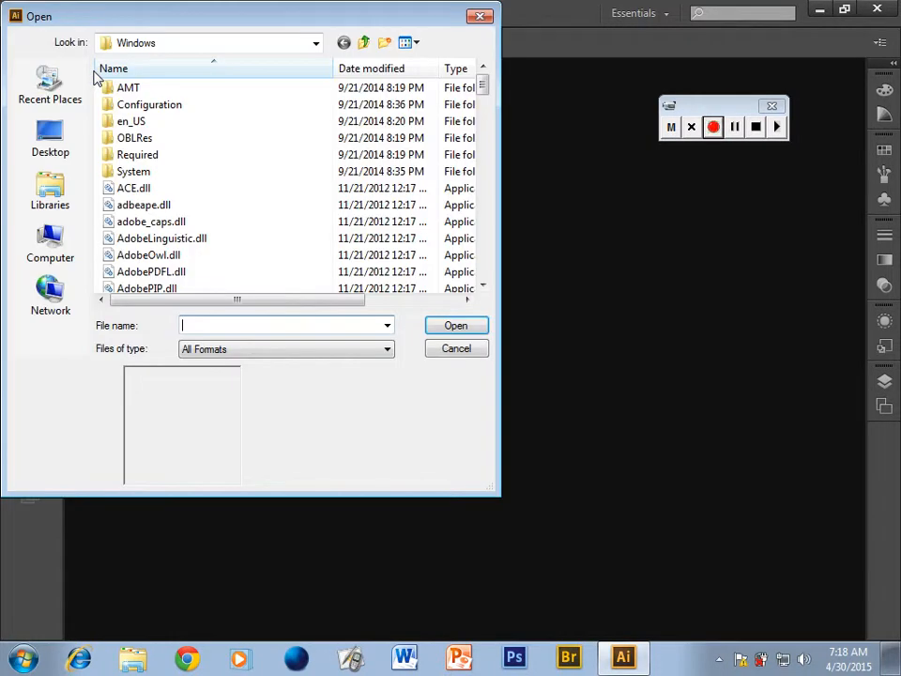
left_click(52, 242)
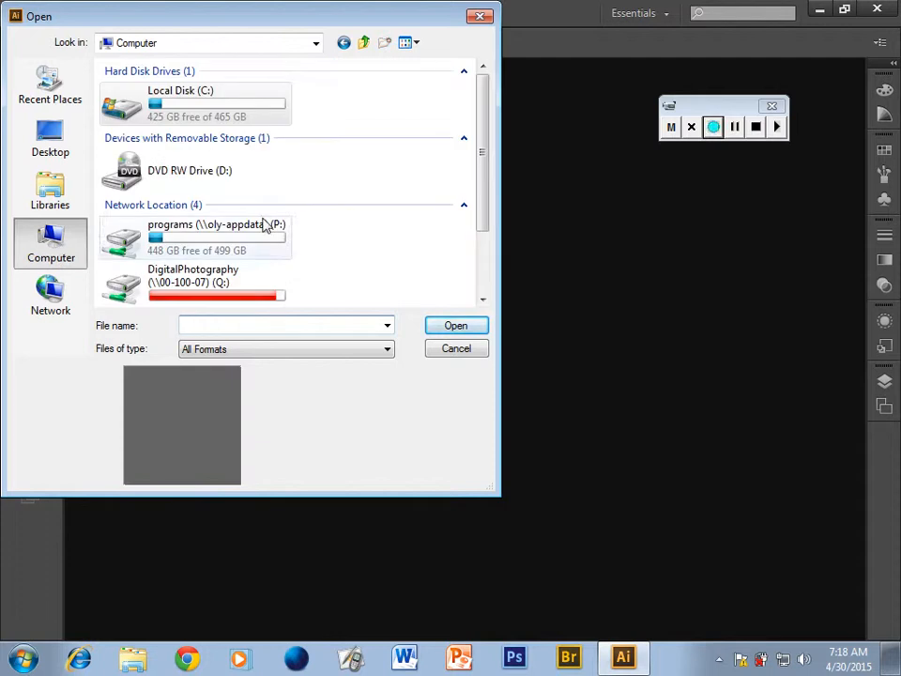
left_click_drag(488, 216, 488, 312)
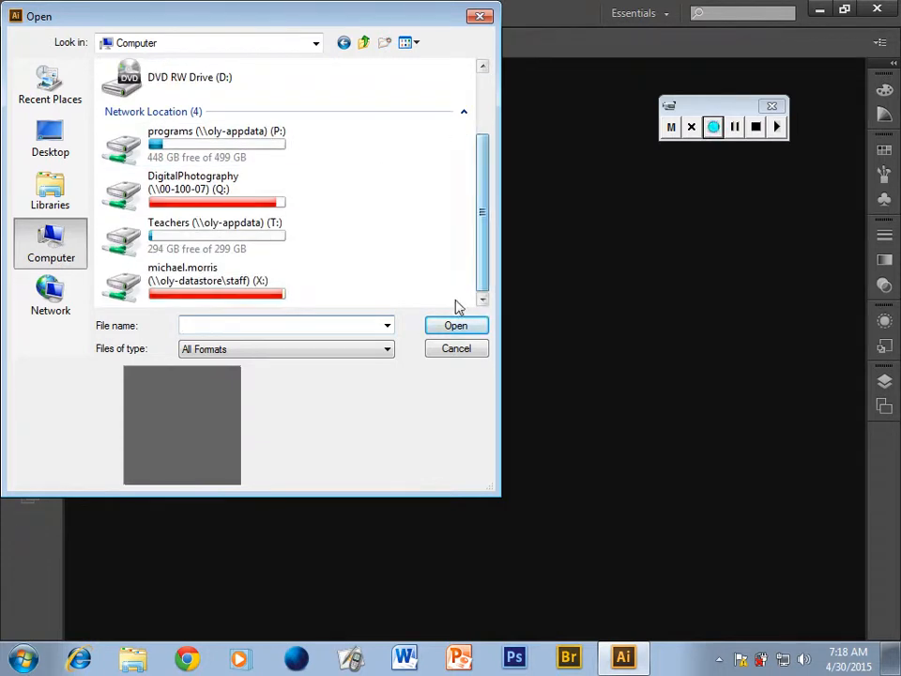
double_click(161, 284)
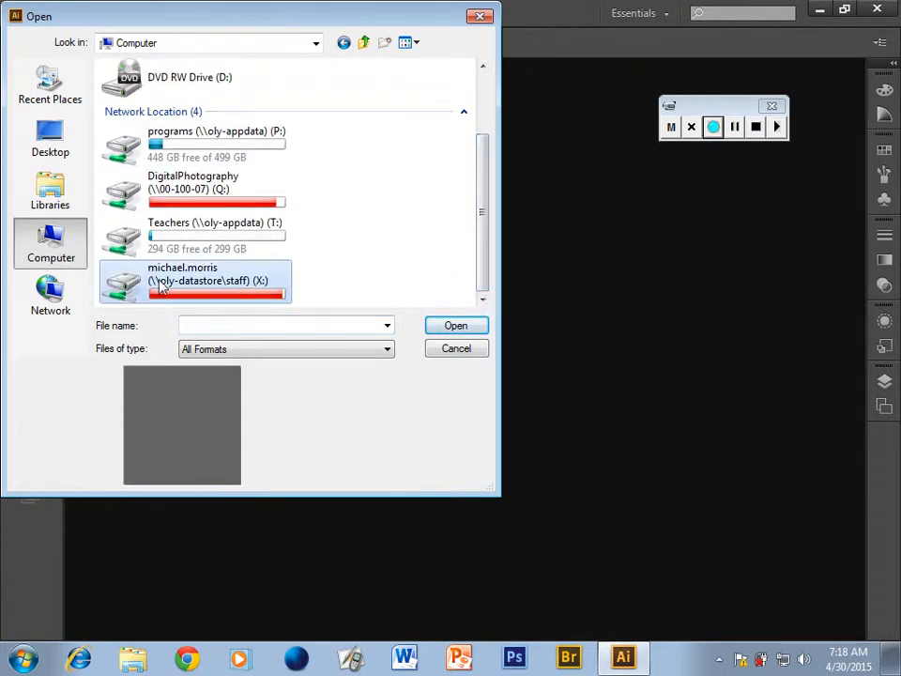
left_click_drag(483, 125, 483, 145)
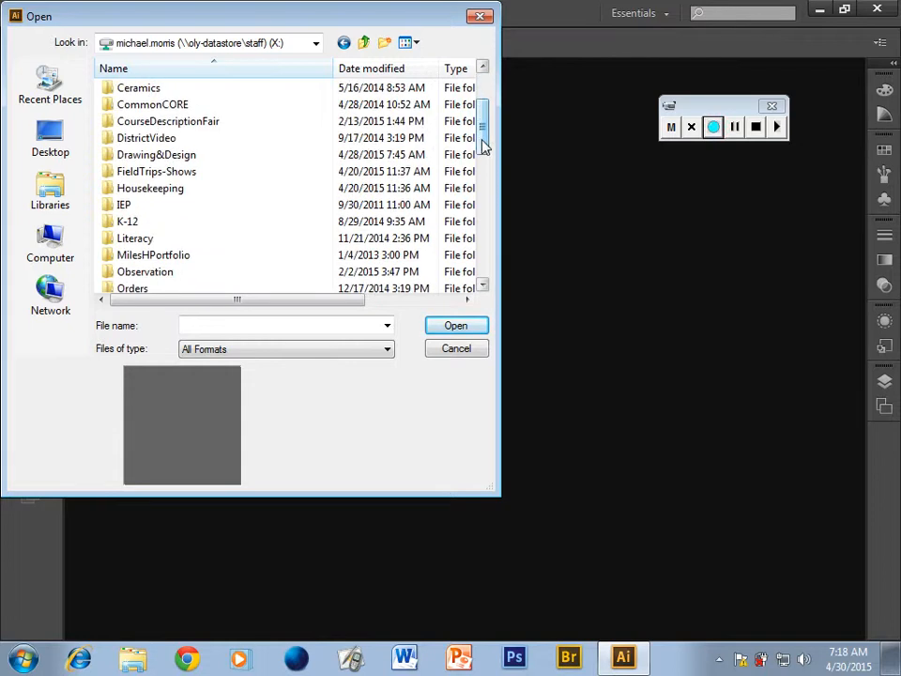
double_click(190, 156)
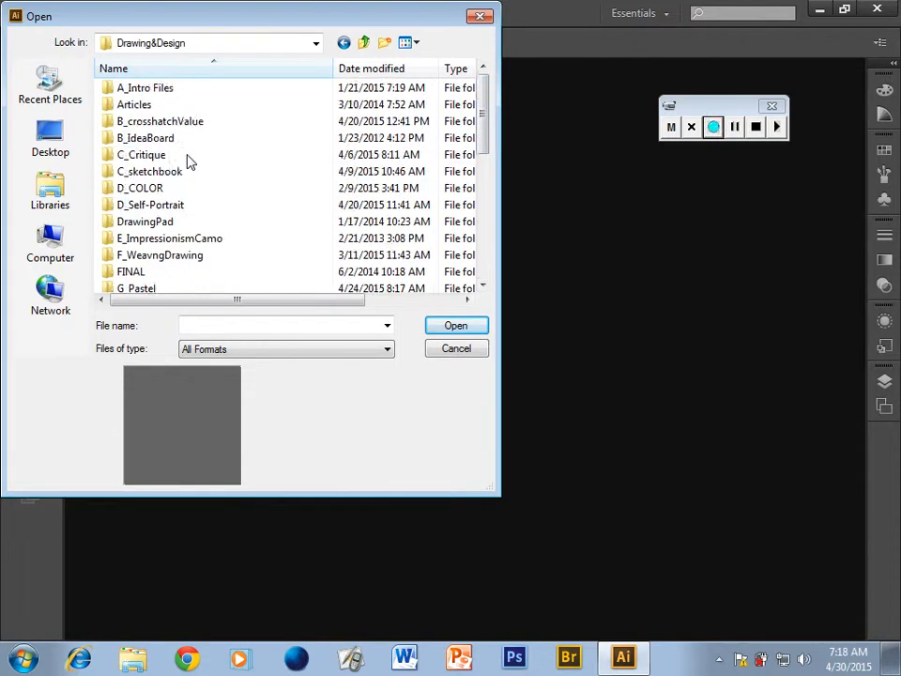
Open the MMLogo1 JPEG sketch from the teacher's examples folder inside I_LOGODesign.
scroll(227, 176, "down", 2)
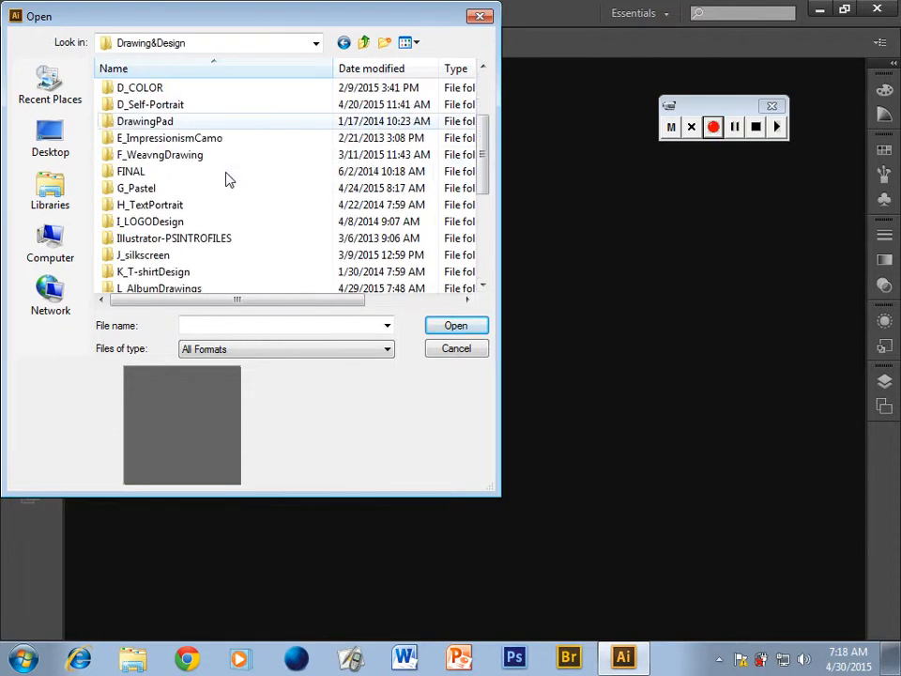
double_click(170, 224)
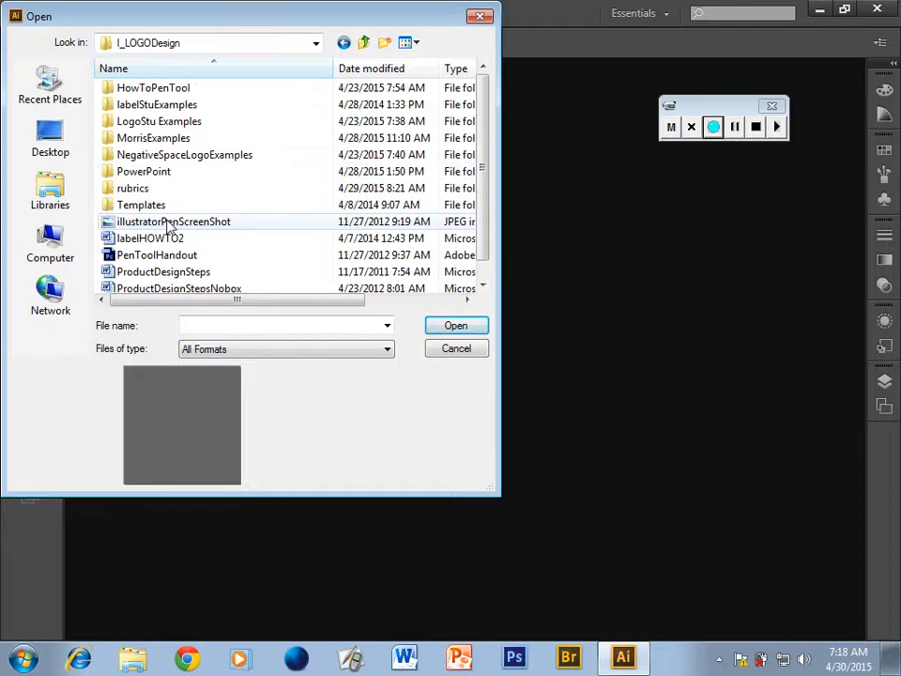
double_click(173, 139)
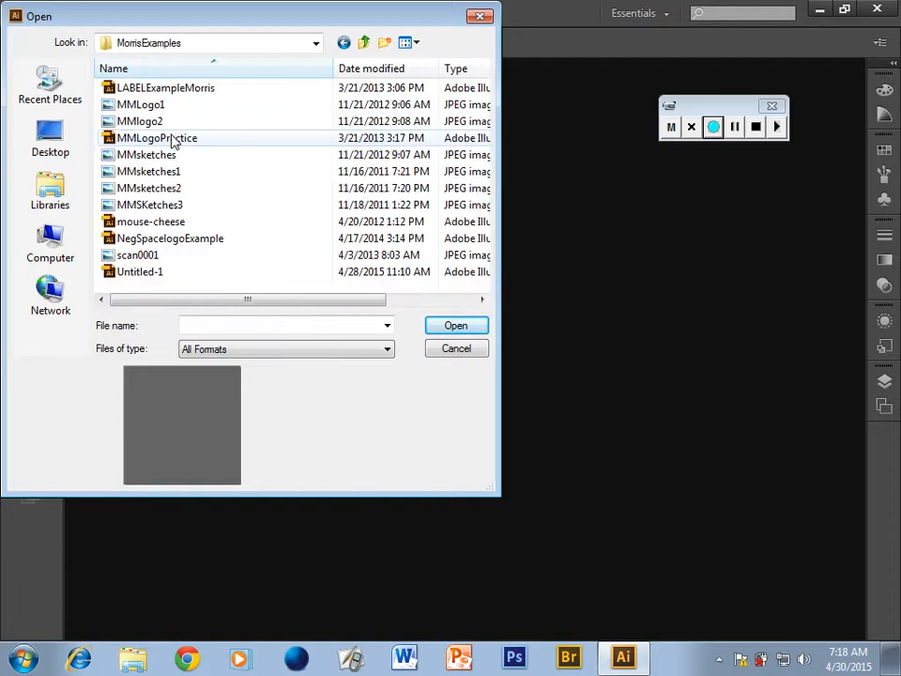
left_click(154, 107)
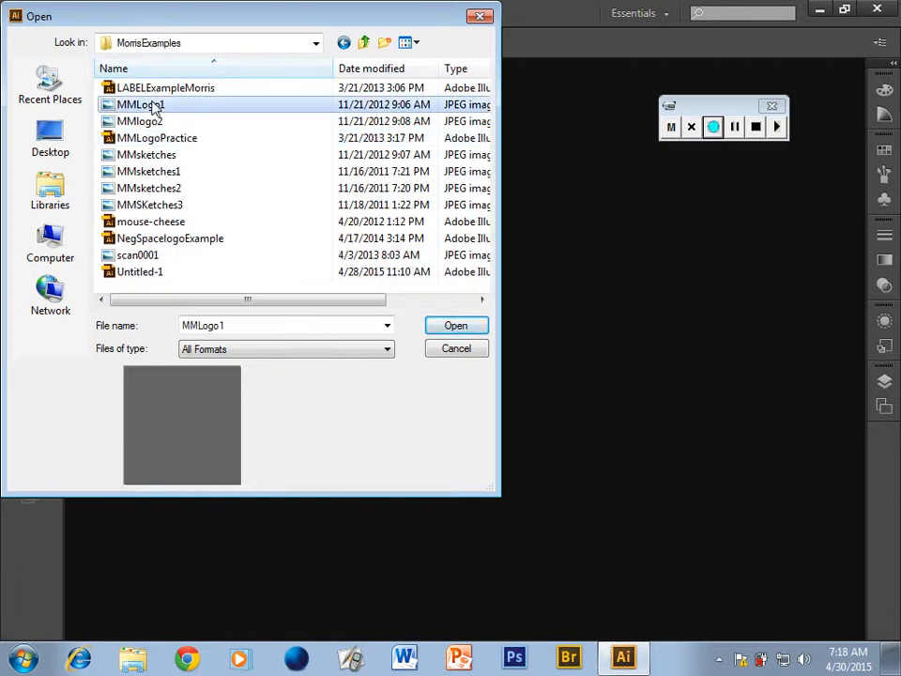
double_click(154, 107)
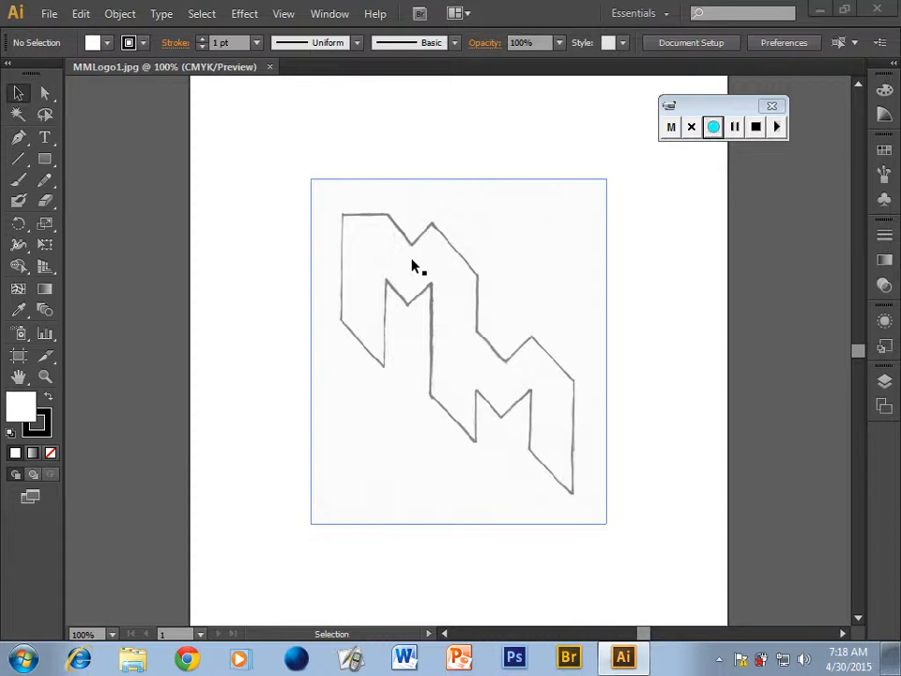
Create a new document with units in inches, 4 in wide and 4 in high.
left_click(51, 15)
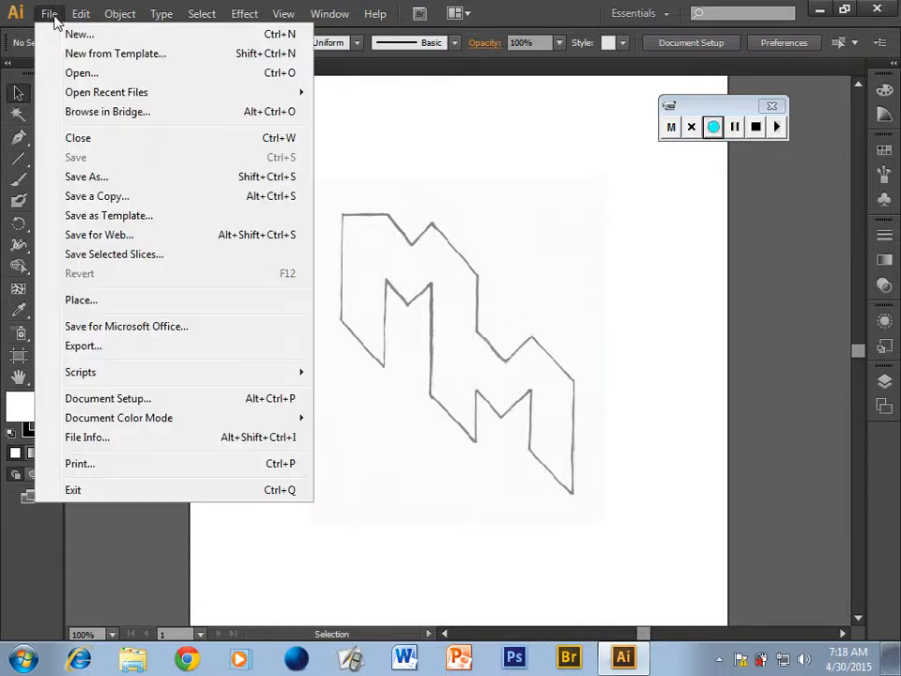
key("Escape")
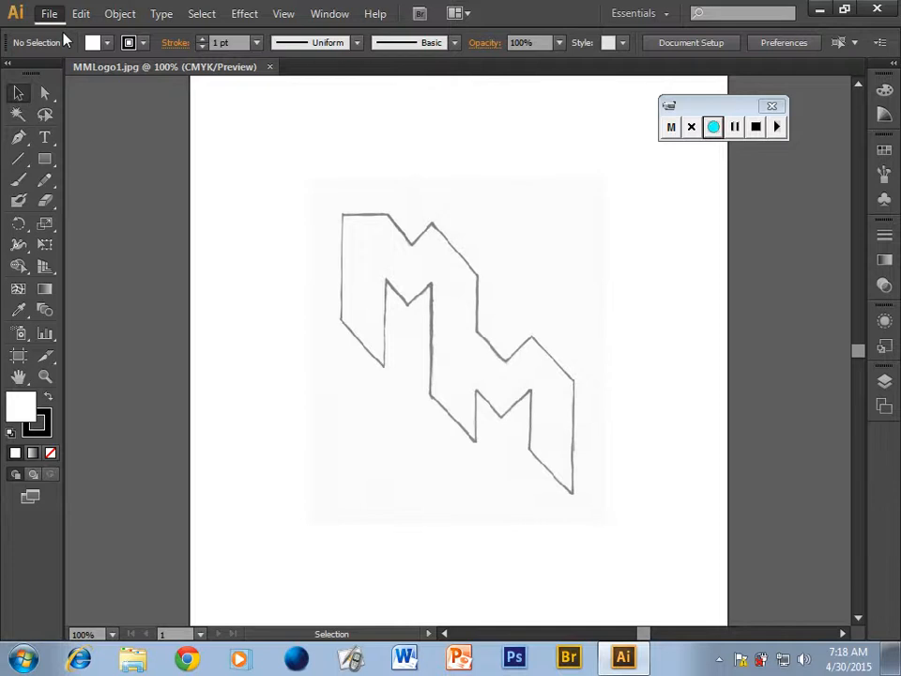
key("ctrl+n")
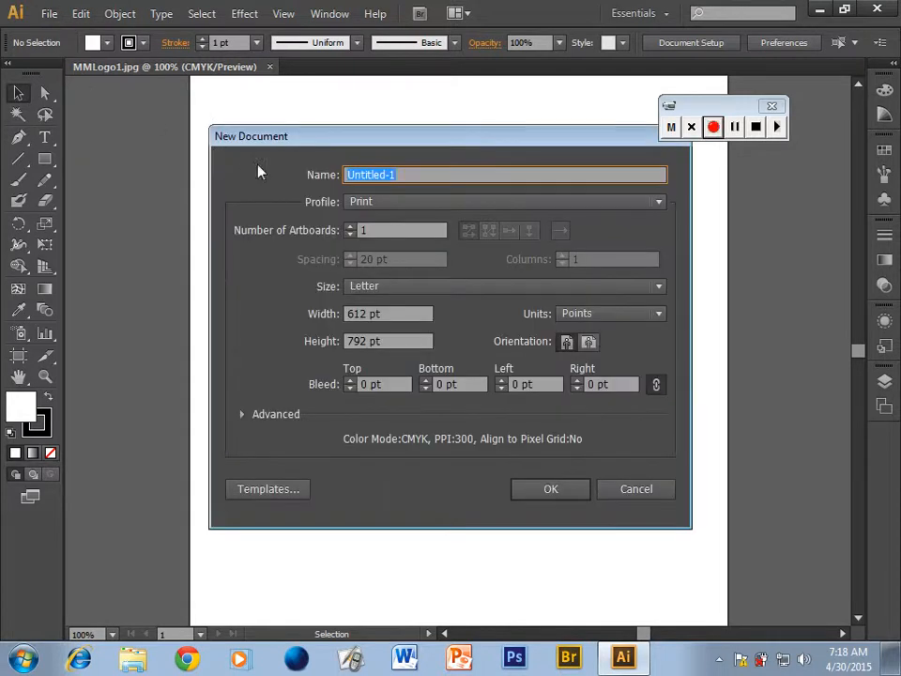
left_click_drag(476, 140, 443, 121)
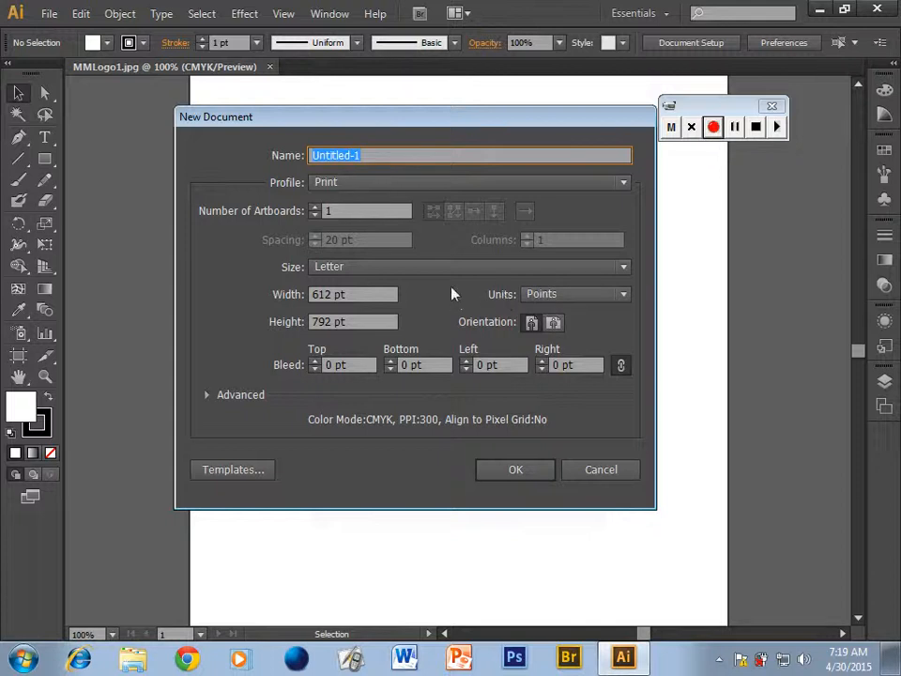
left_click(590, 300)
left_click(583, 353)
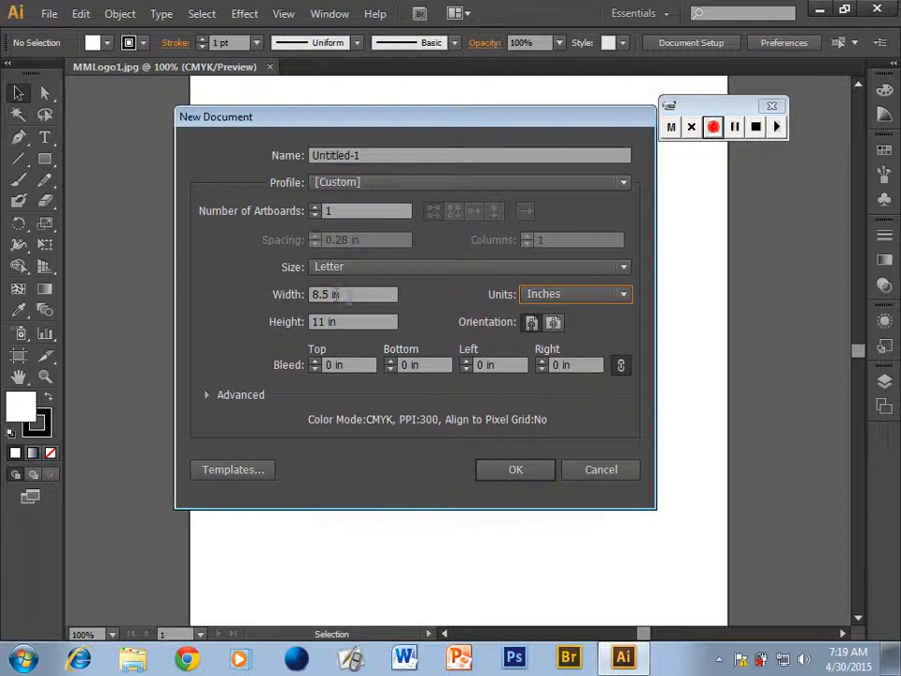
left_click_drag(334, 294, 287, 302)
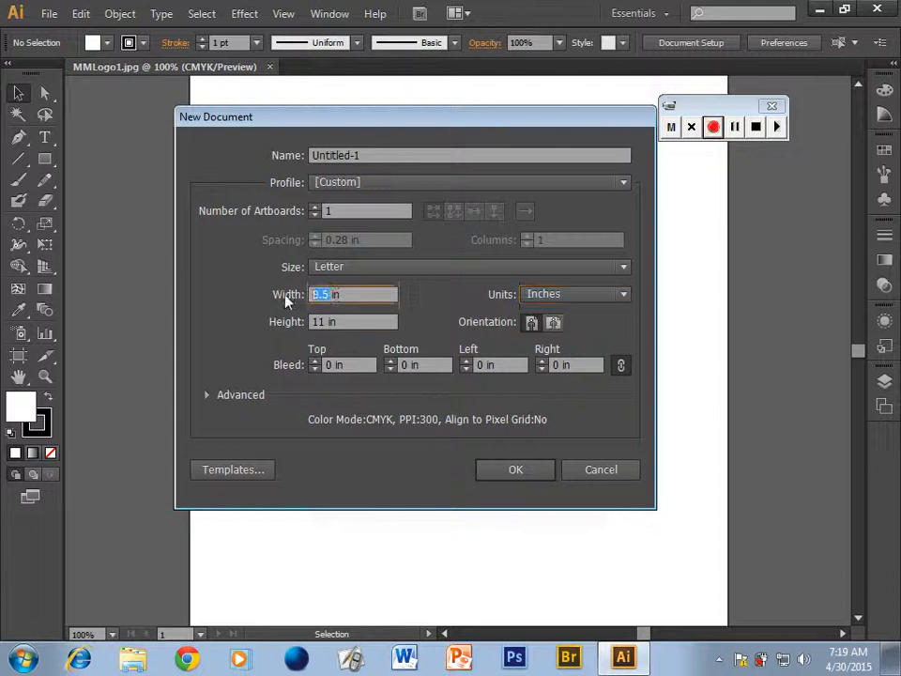
type("4")
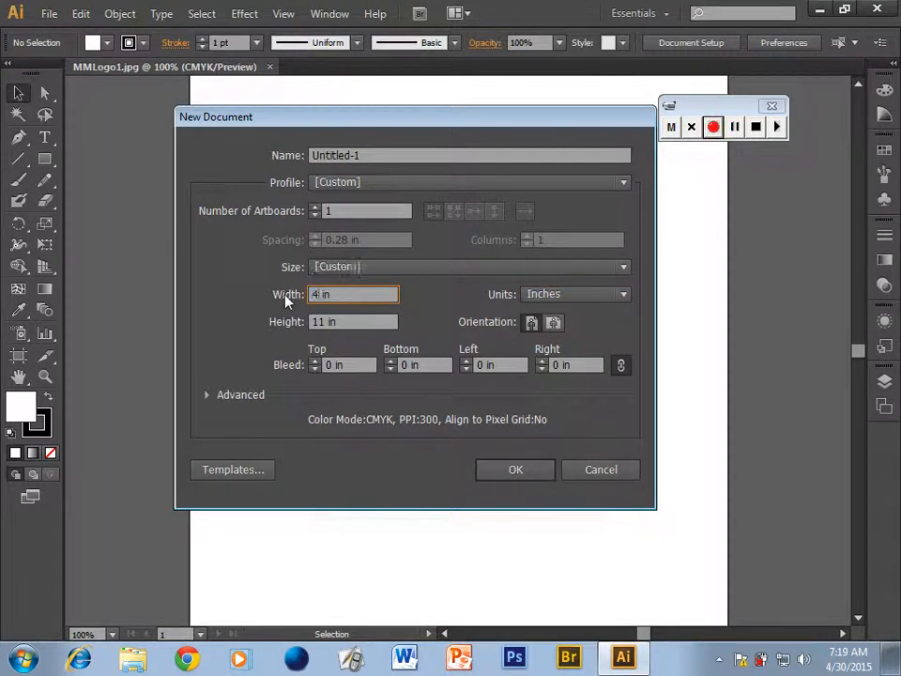
left_click_drag(326, 321, 301, 324)
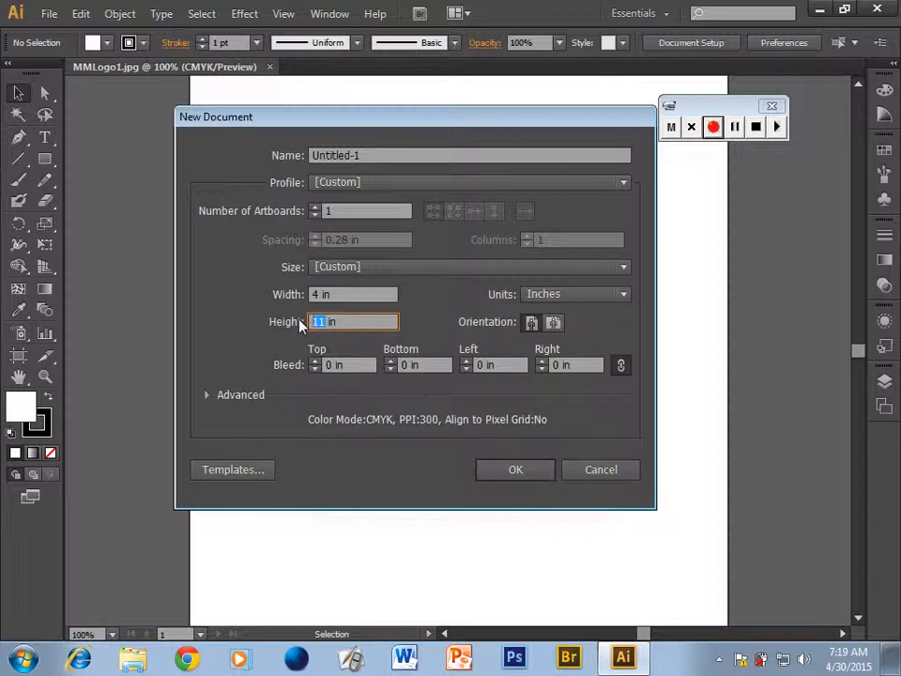
type("4")
left_click(512, 471)
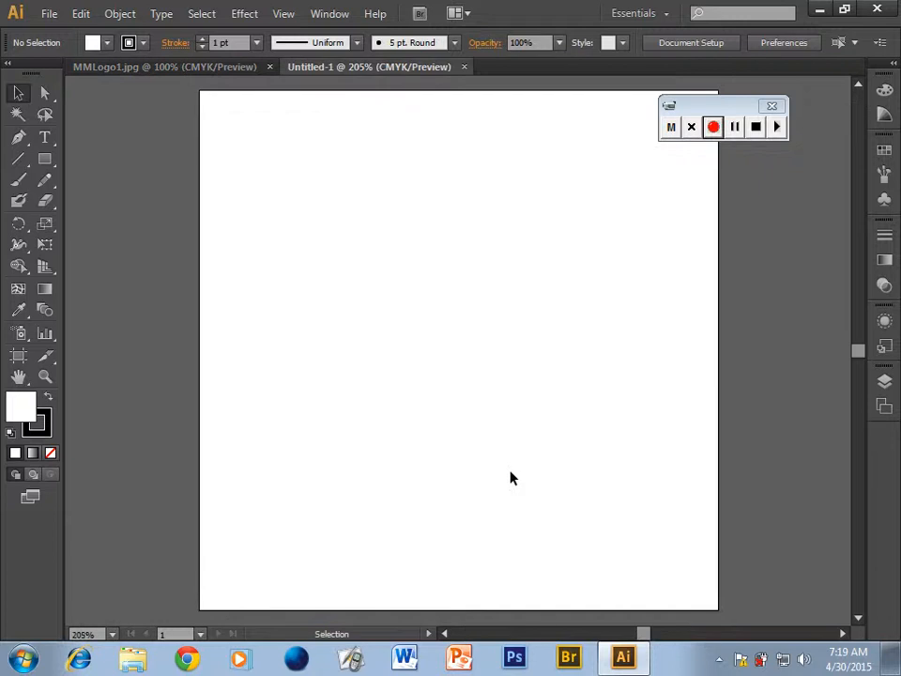
Bring the sketch image from MMLogo1.jpg into the Untitled-1 document and reposition it over the artboard.
left_click(175, 68)
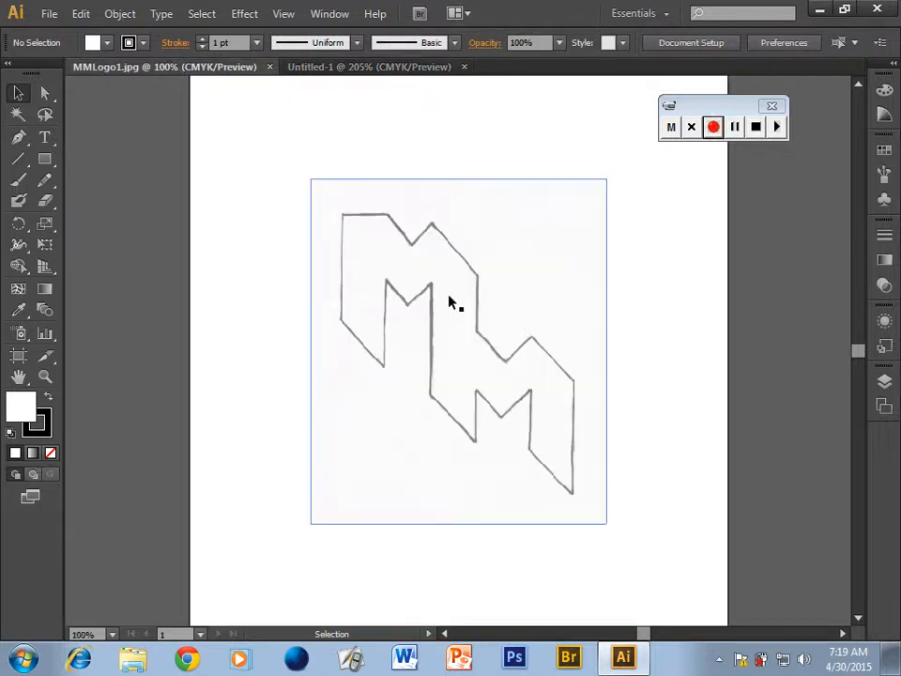
mouse_move(447, 319)
left_mouse_down()
mouse_move(365, 71)
mouse_move(442, 318)
mouse_move(475, 358)
left_mouse_up()
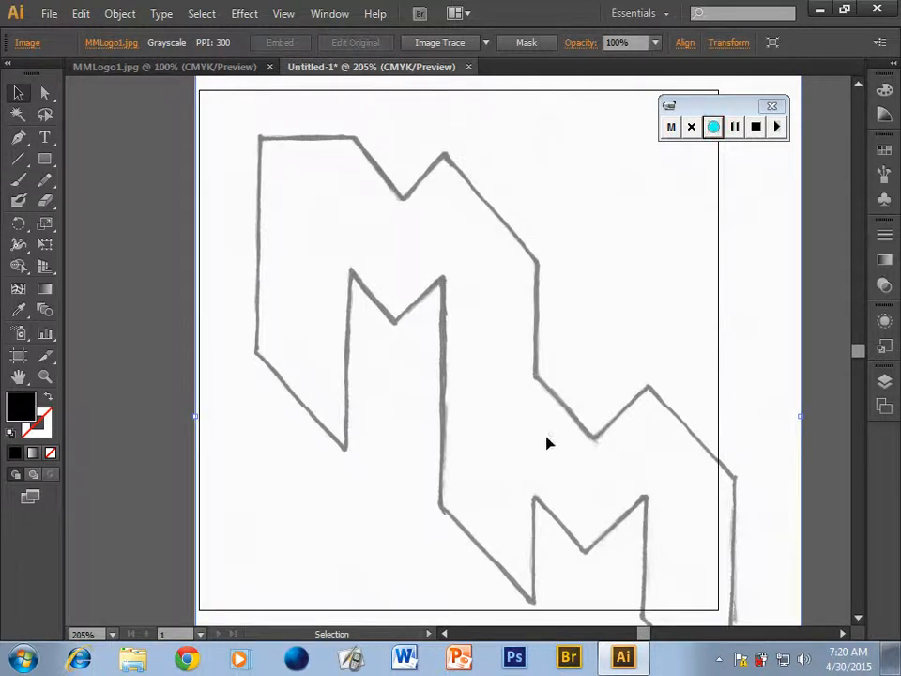
mouse_move(535, 442)
left_mouse_down()
mouse_move(496, 397)
mouse_move(438, 407)
mouse_move(409, 396)
left_mouse_up()
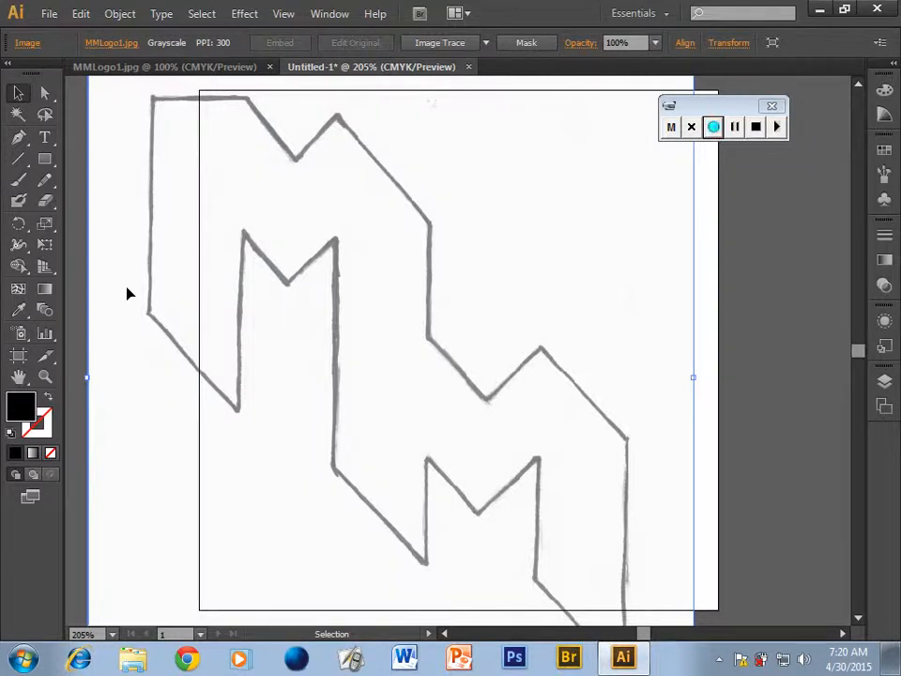
left_click_drag(368, 341, 464, 330)
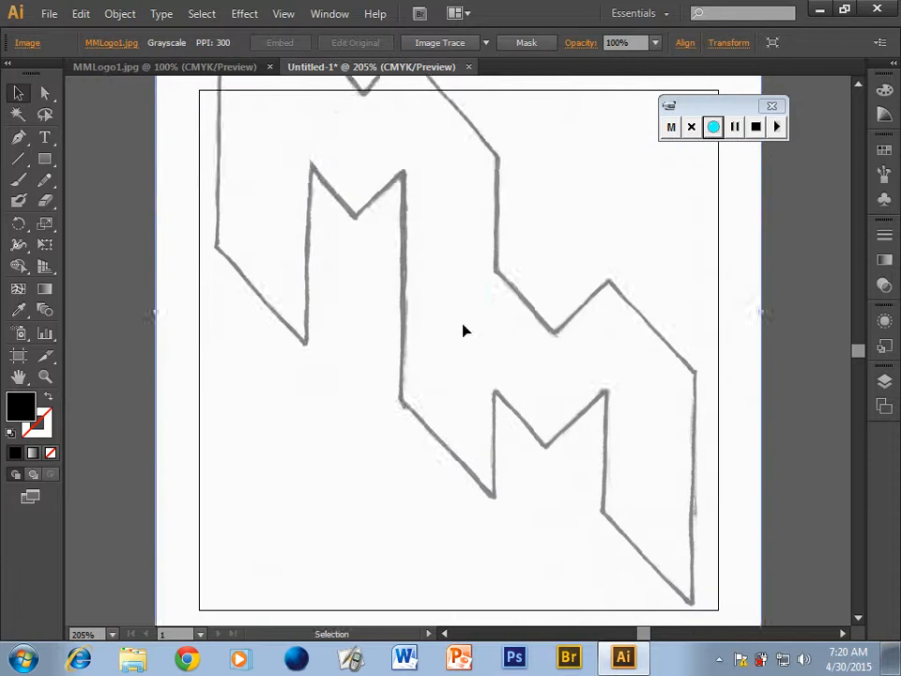
Scale down the sketch image and move it so the whole MM outline fits within the artboard, then deselect it.
scroll(729, 549, "down", 3)
left_click_drag(776, 577, 708, 491)
scroll(704, 561, "up", 8)
scroll(706, 560, "down", 6)
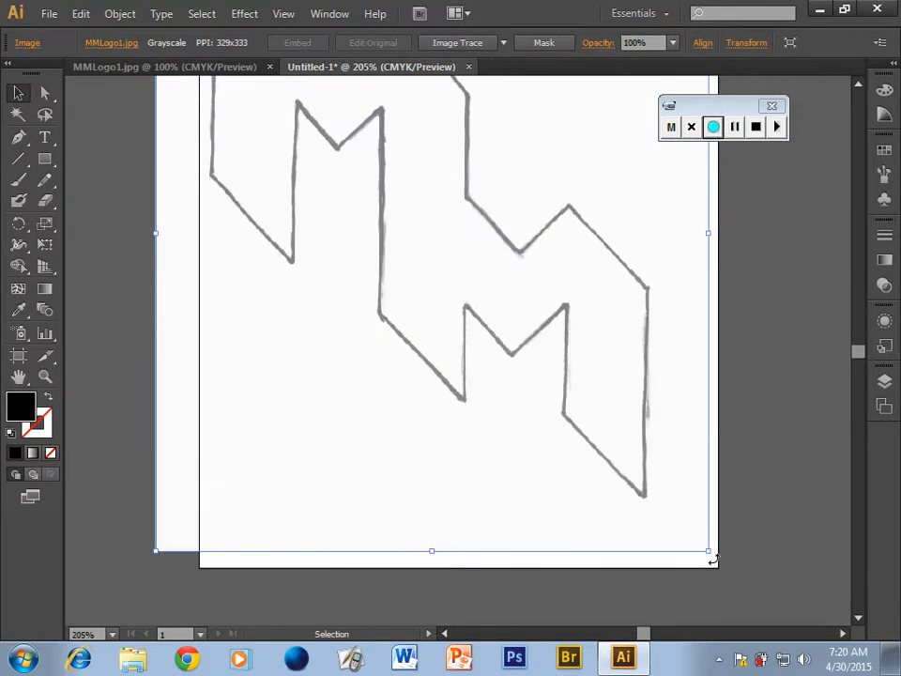
left_click_drag(708, 549, 648, 483)
left_click_drag(555, 366, 611, 438)
scroll(657, 489, "up", 1)
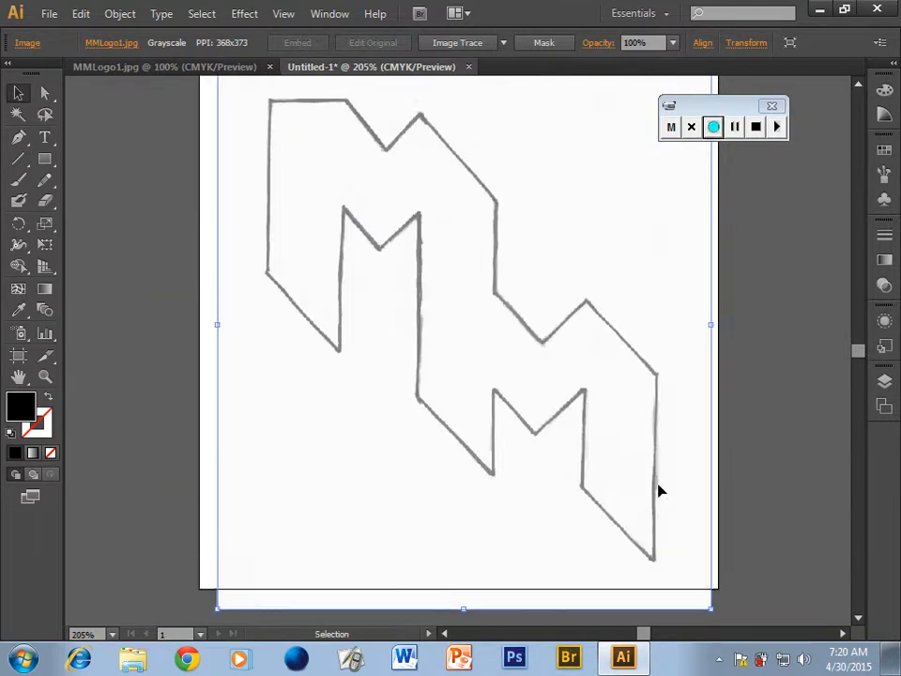
scroll(722, 498, "up", 1)
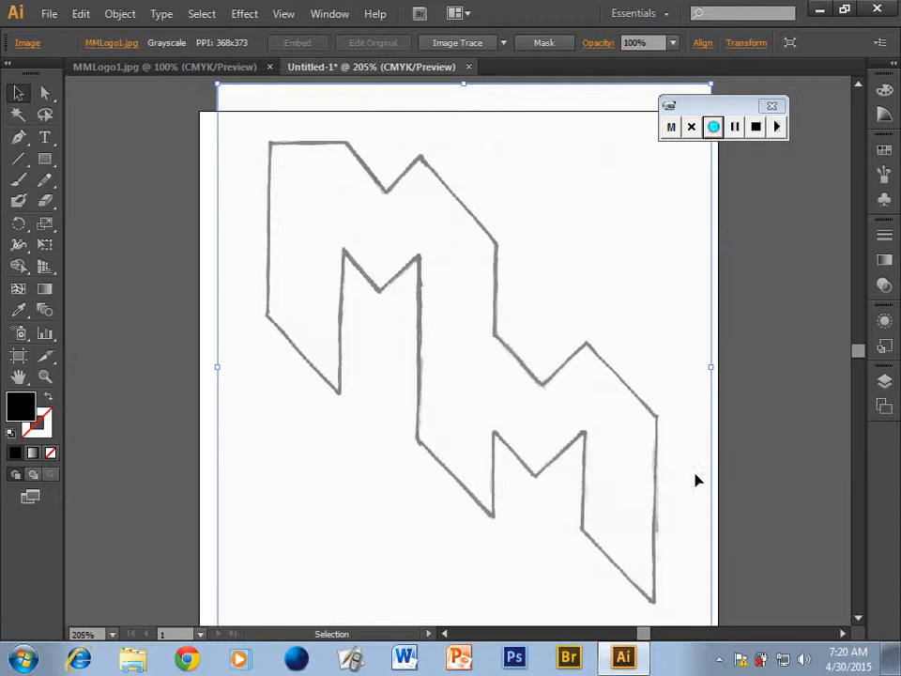
left_click_drag(634, 460, 621, 453)
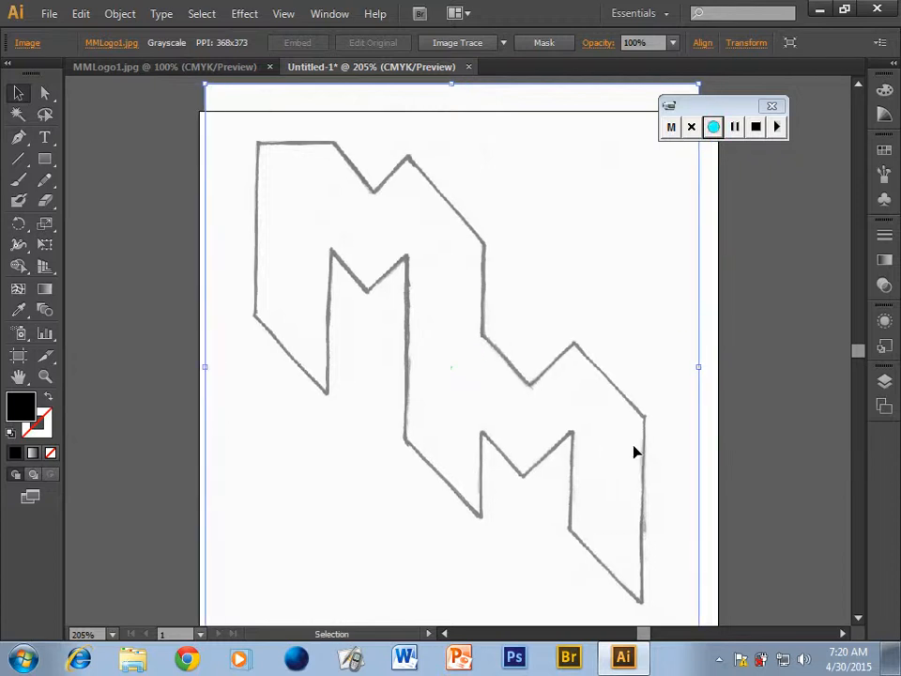
left_click(172, 139)
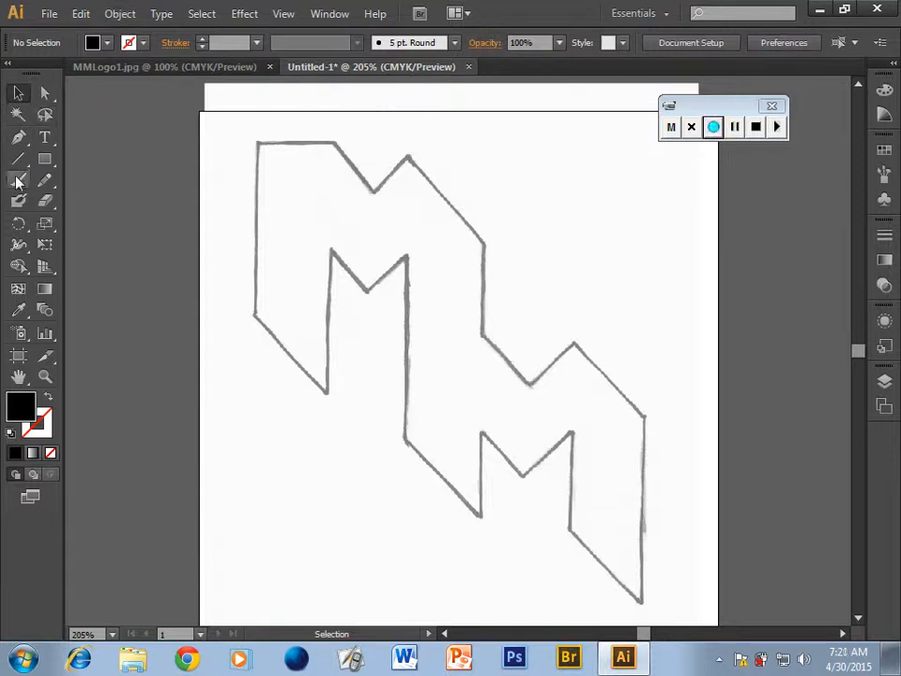
left_click(885, 383)
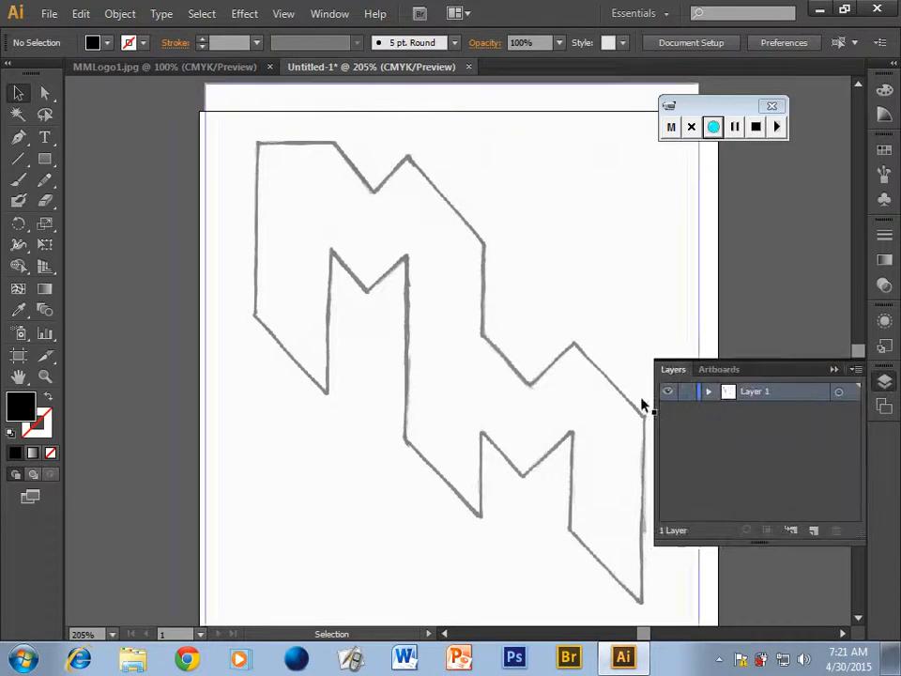
left_click(885, 382)
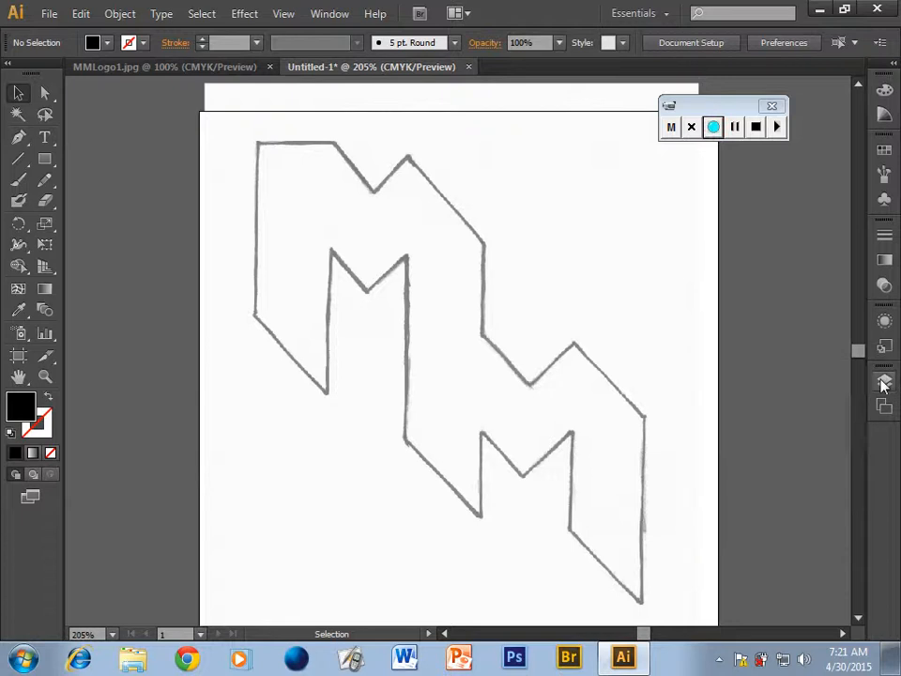
left_click(886, 382)
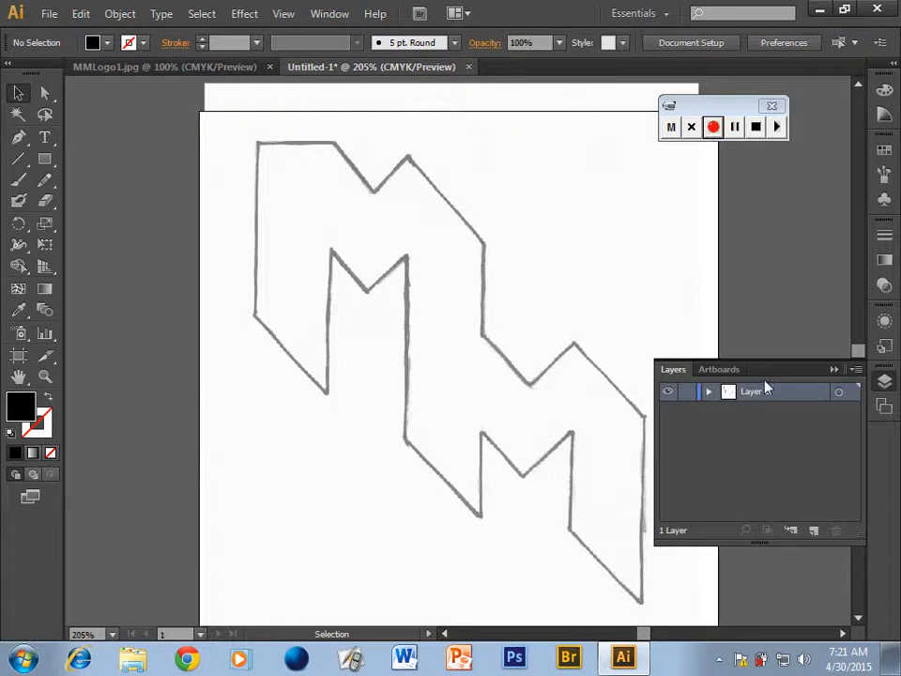
left_click(710, 393)
left_click(711, 392)
left_click(891, 383)
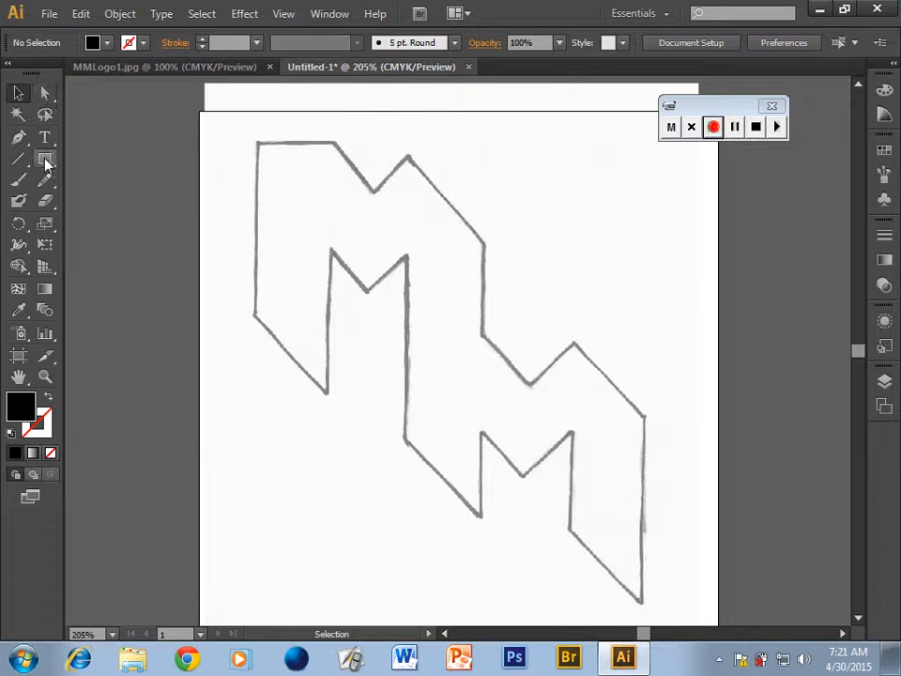
mouse_move(47, 165)
left_mouse_down()
mouse_move(106, 158)
mouse_move(127, 224)
mouse_move(125, 166)
mouse_move(45, 161)
left_mouse_up()
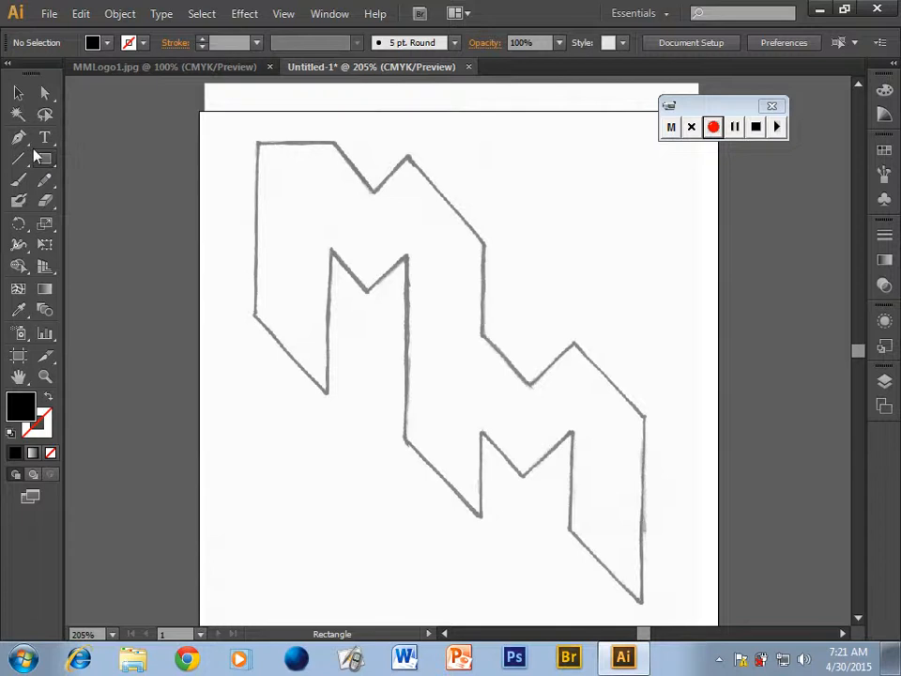
Draw a closed right triangle about 1.32 in wide below the sketch's left leg using the Pen tool, with no fill and a black stroke.
left_click(25, 139)
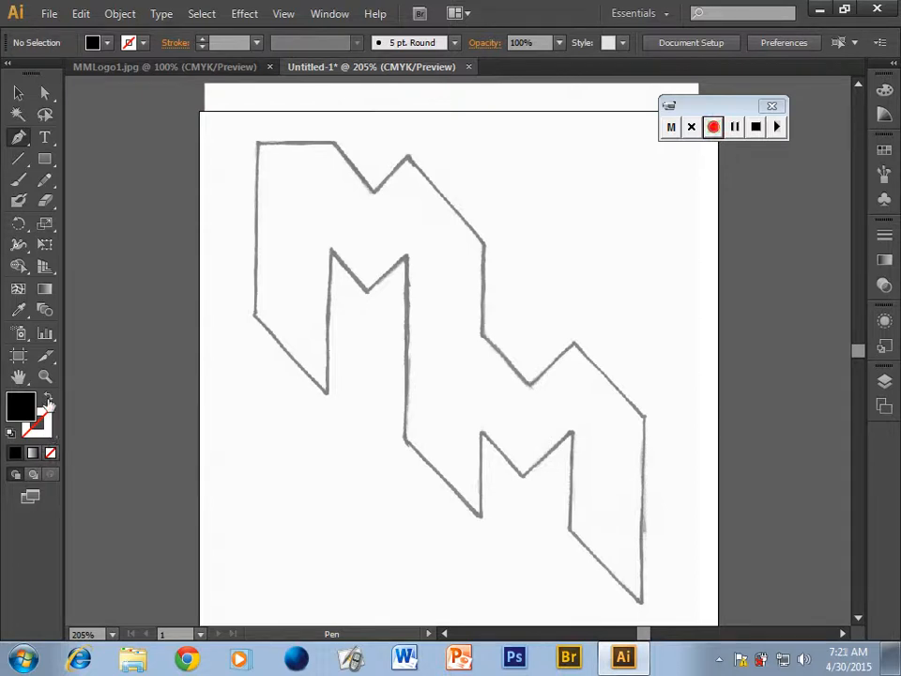
left_click(48, 398)
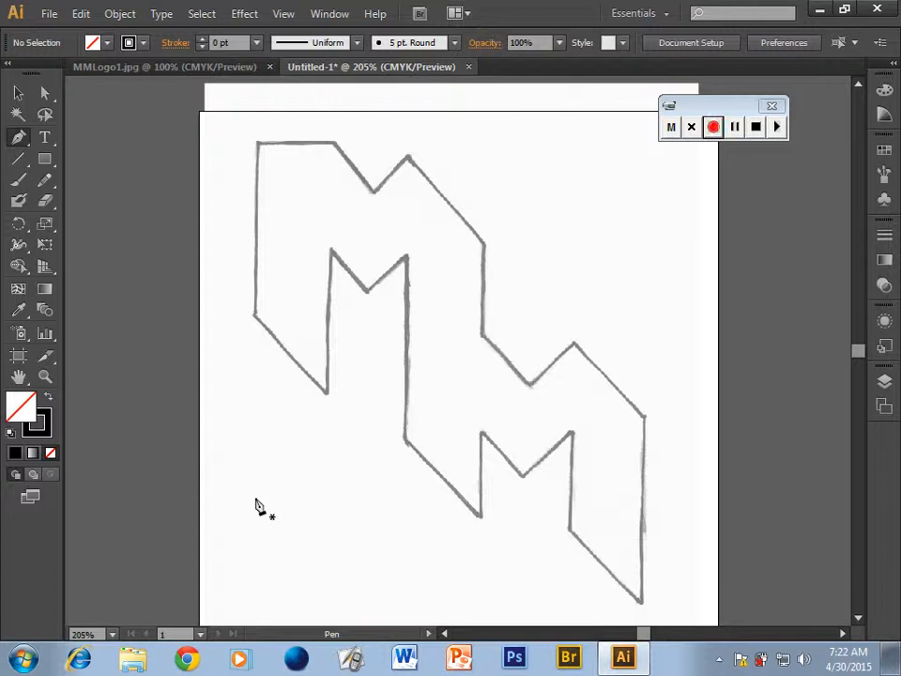
left_click(259, 448)
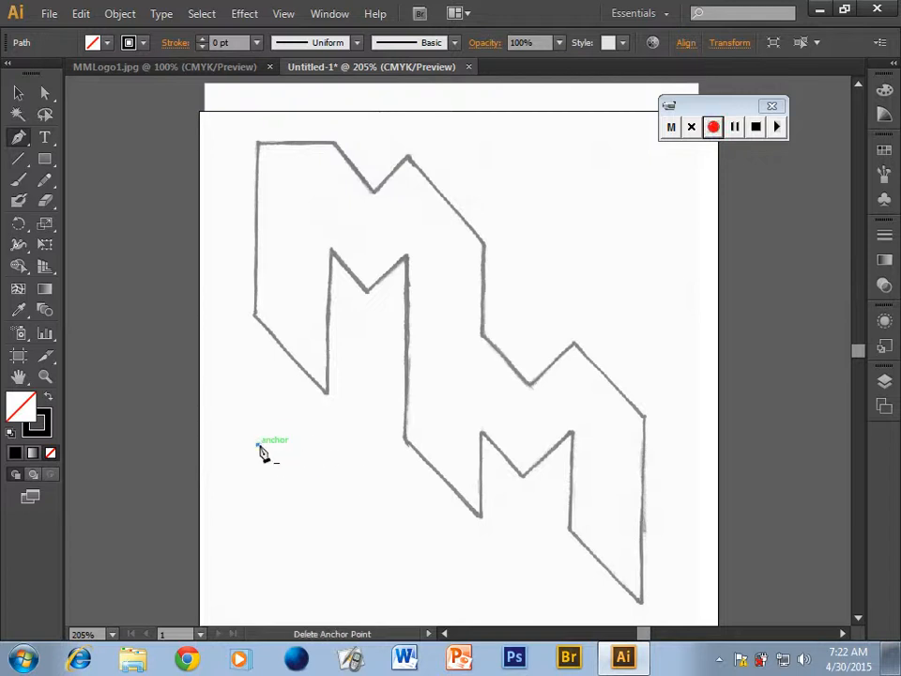
left_click(431, 571)
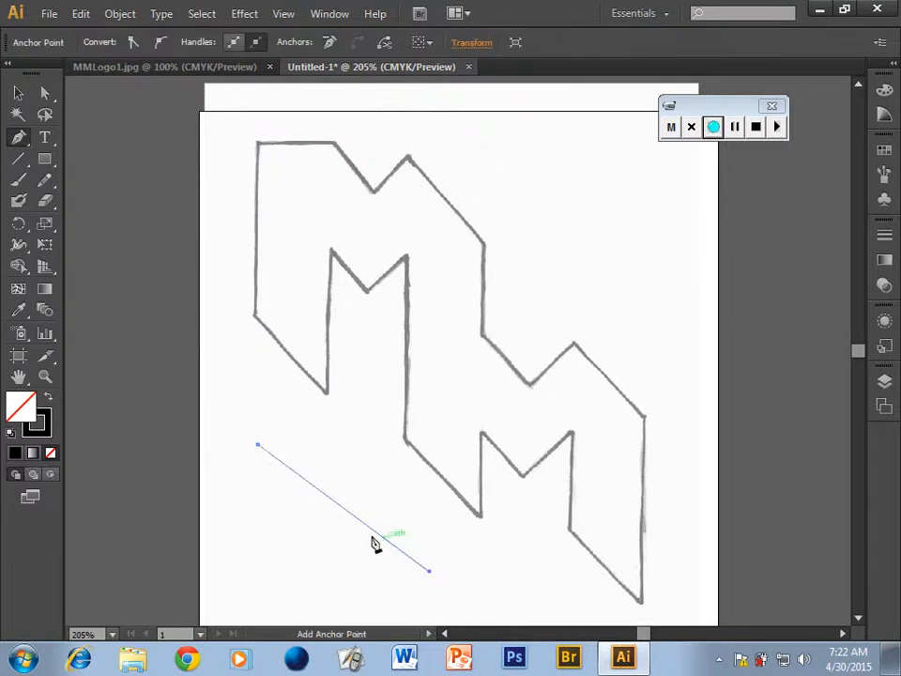
left_click_drag(430, 571, 262, 579)
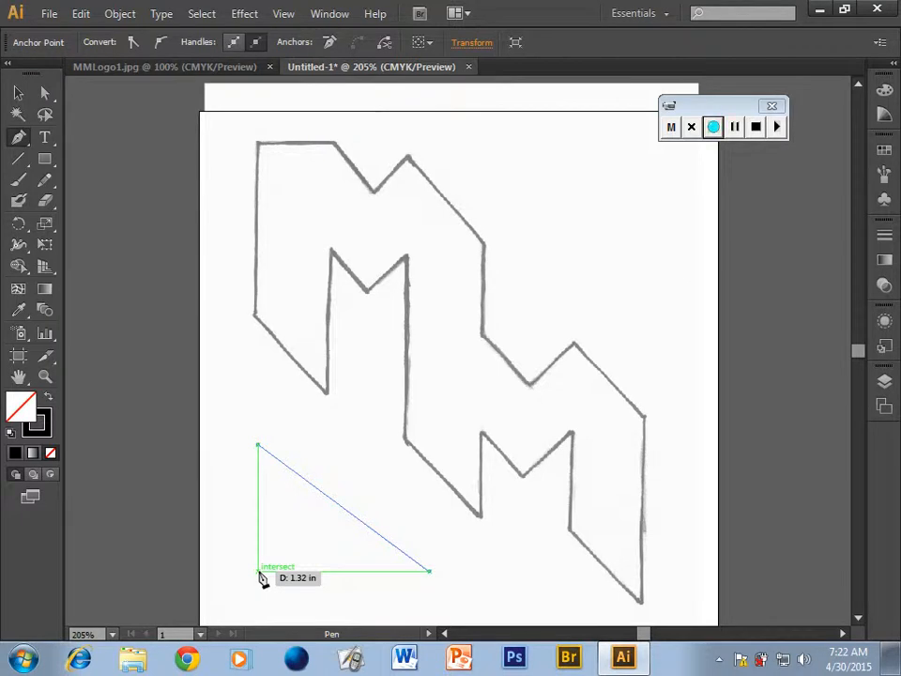
left_click_drag(262, 579, 262, 579)
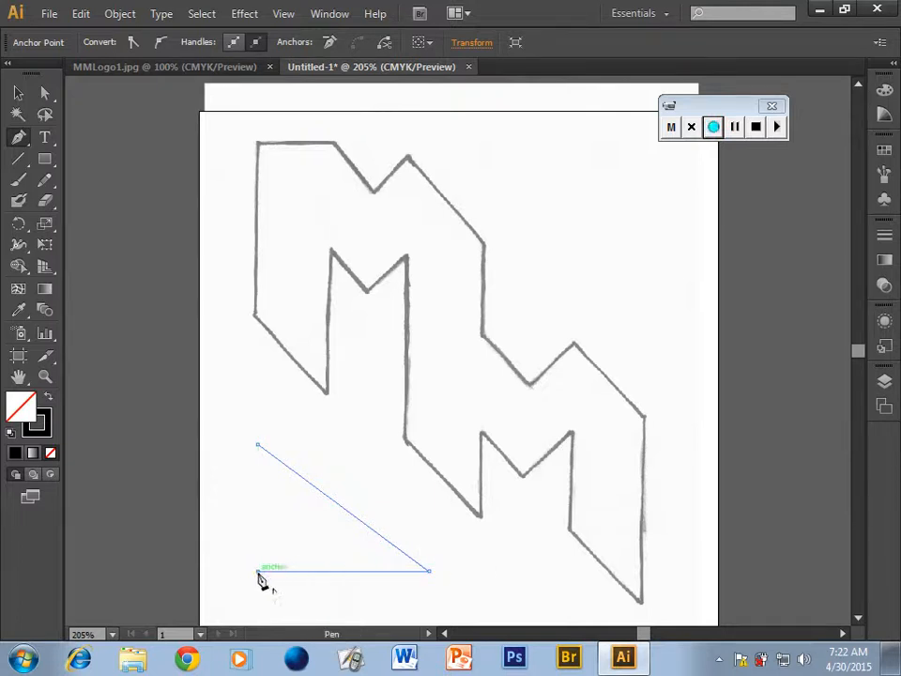
left_click(259, 445)
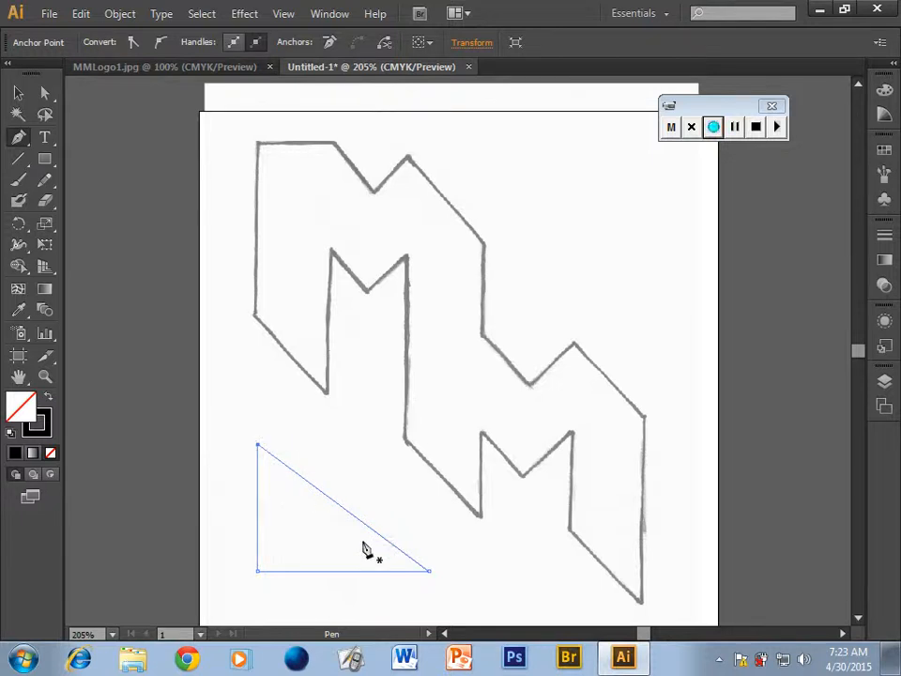
Move the triangle slightly up and left, set its stroke weight to 4 pt, and deselect it.
left_click(18, 93)
left_click_drag(260, 473, 250, 447)
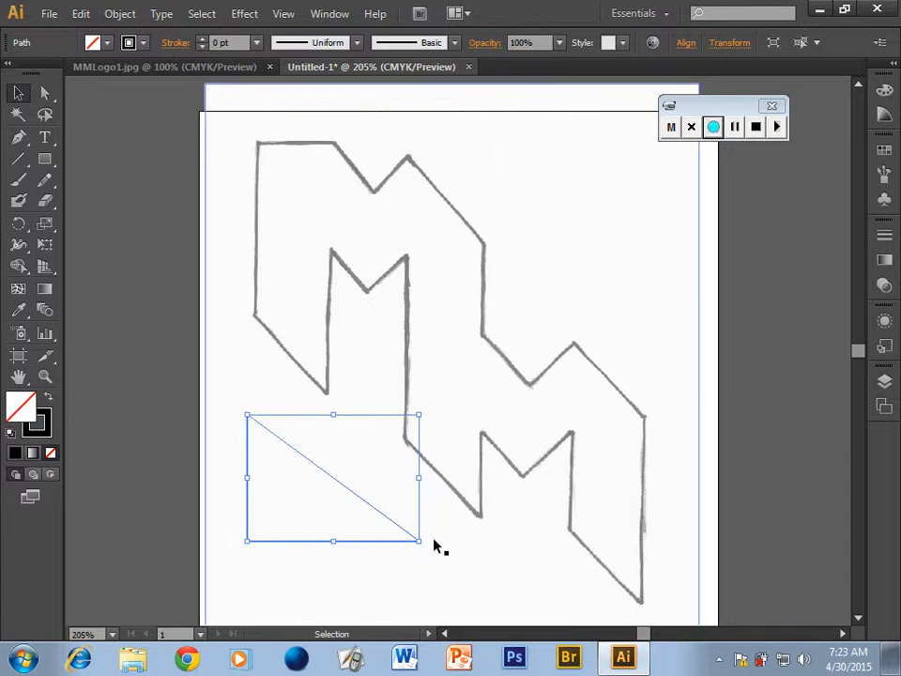
left_click(202, 40)
left_click(202, 40)
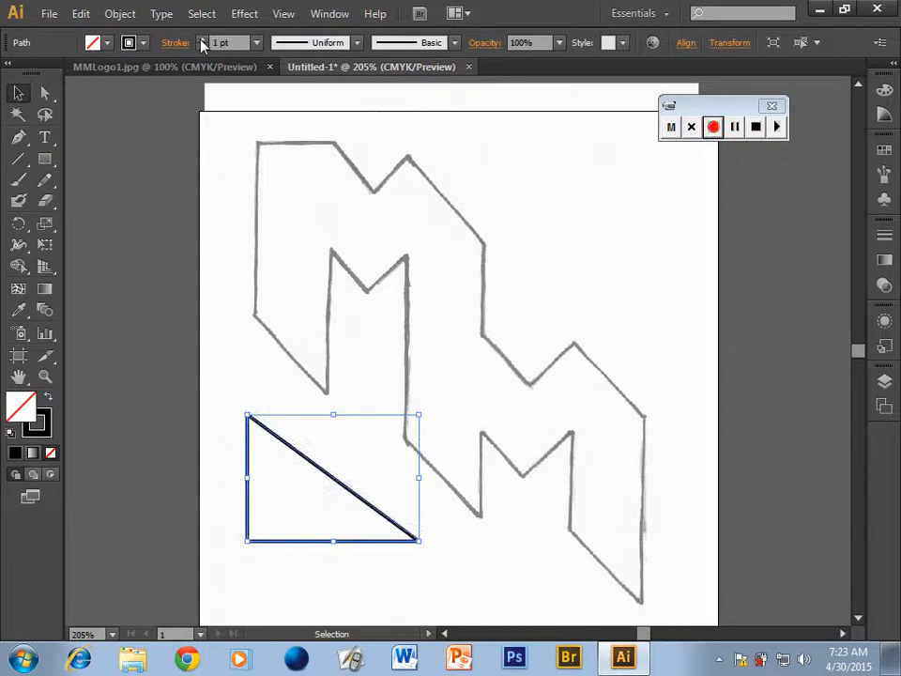
left_click(202, 40)
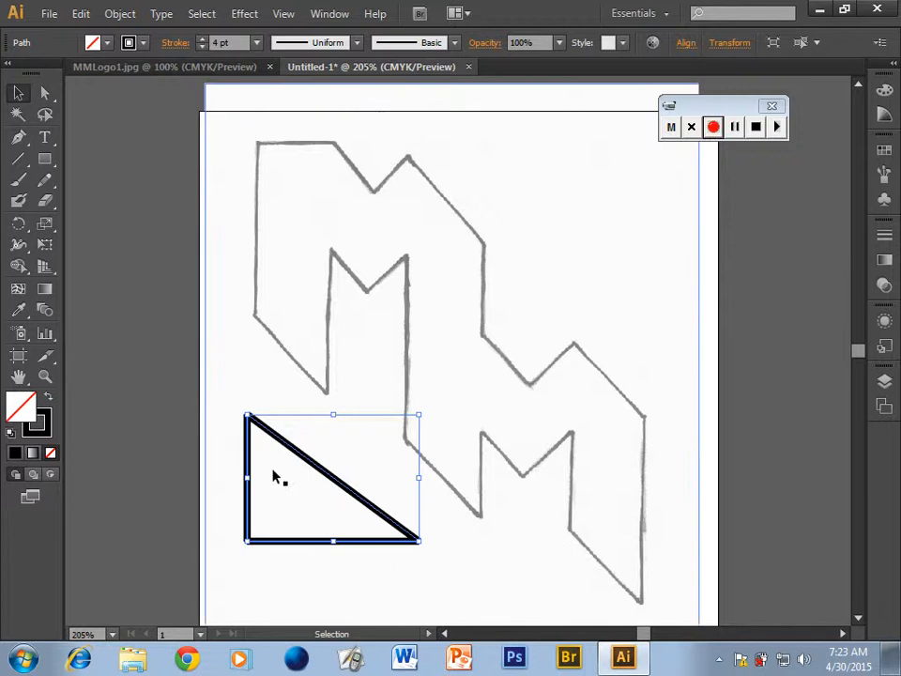
left_click(311, 473)
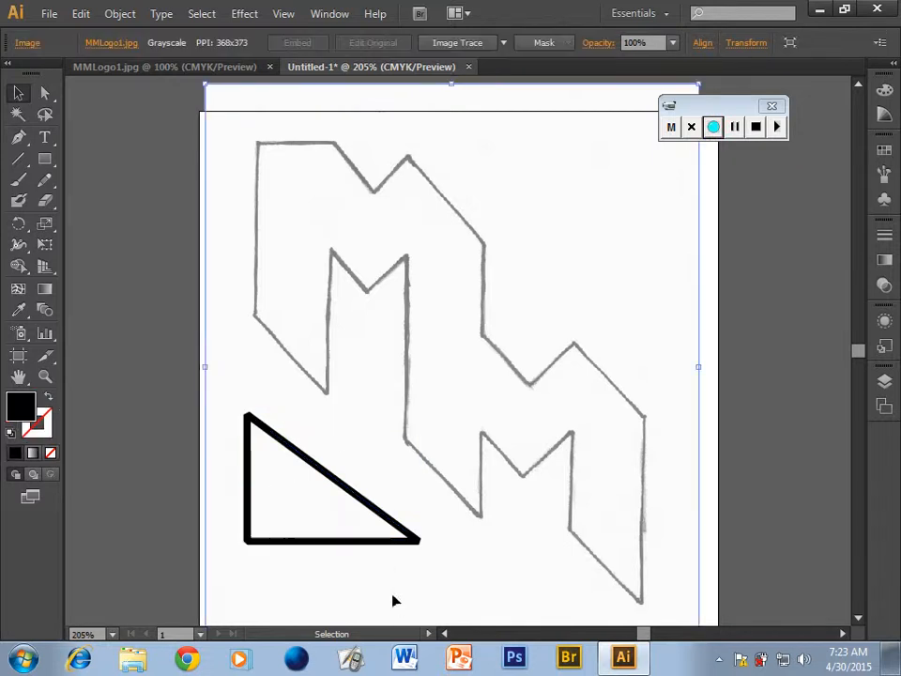
Set the triangle's stroke color to light blue, 9191ED, and deselect it.
left_click(348, 494)
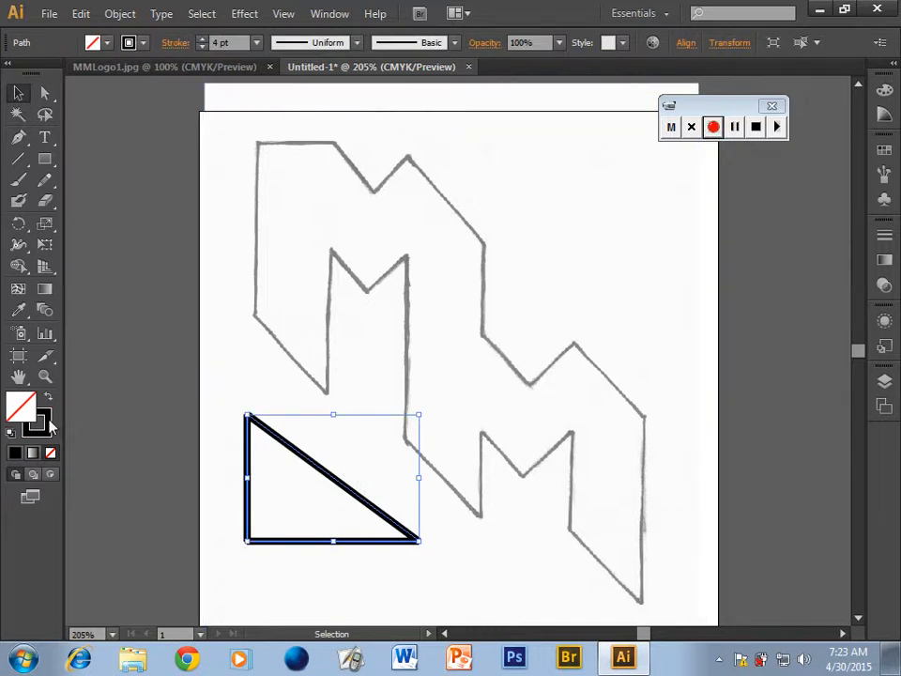
double_click(47, 424)
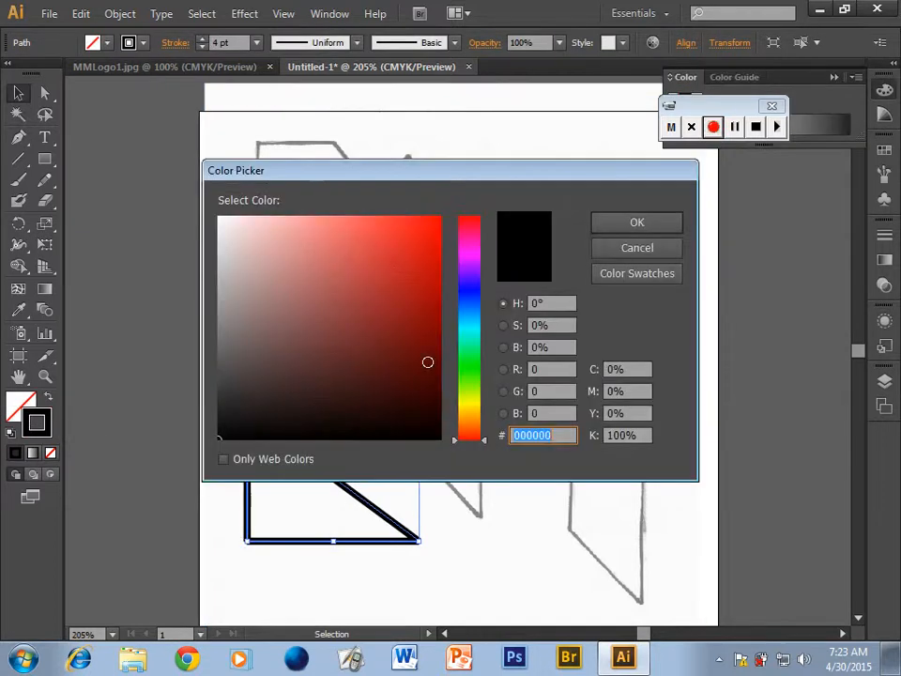
left_click(469, 291)
left_click(305, 232)
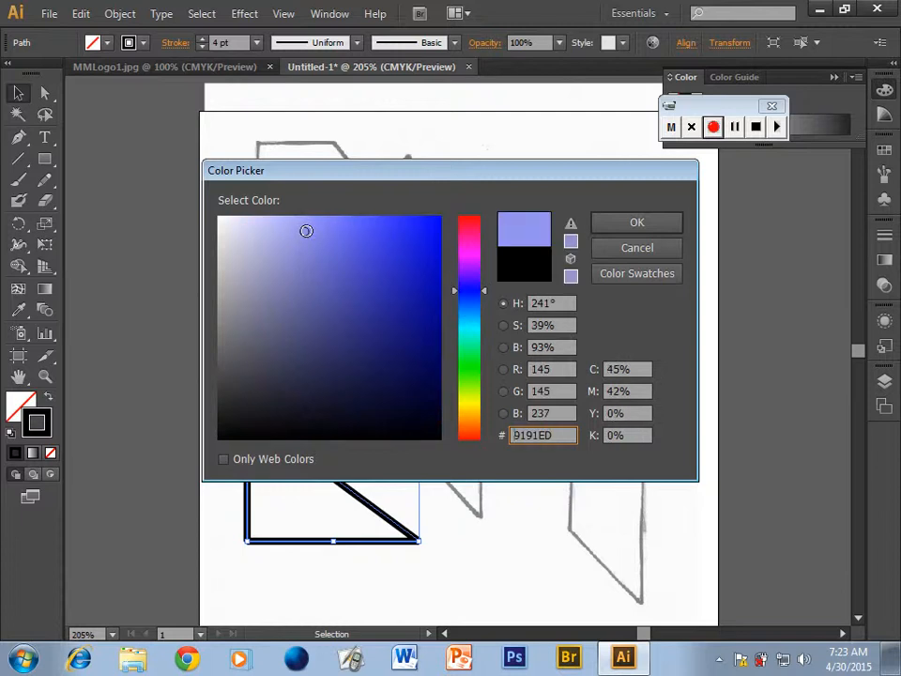
left_click(609, 226)
left_click(452, 572)
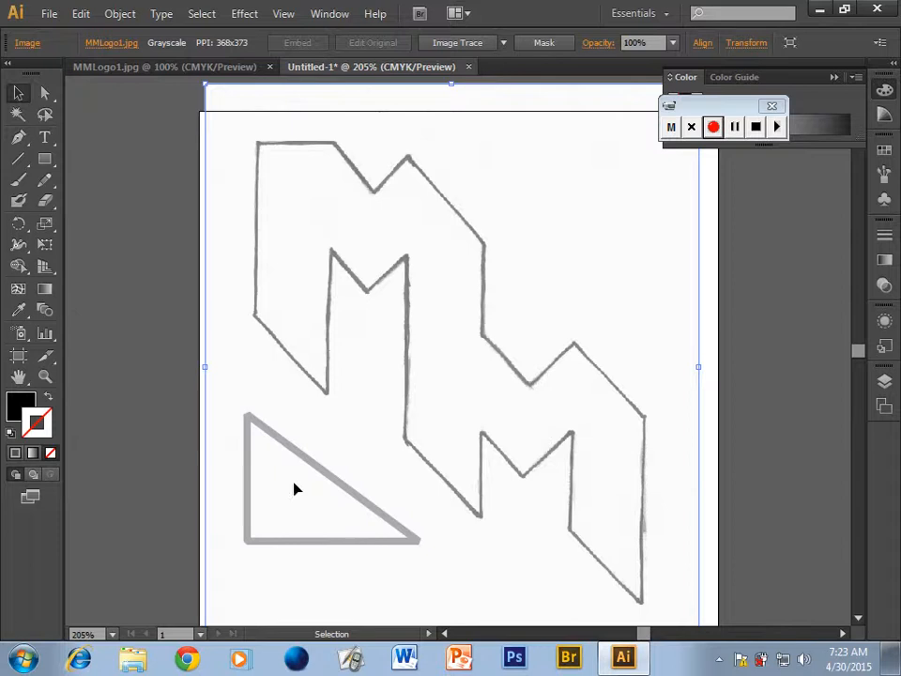
Fill the triangle with a light red color and deselect it.
left_click(332, 483)
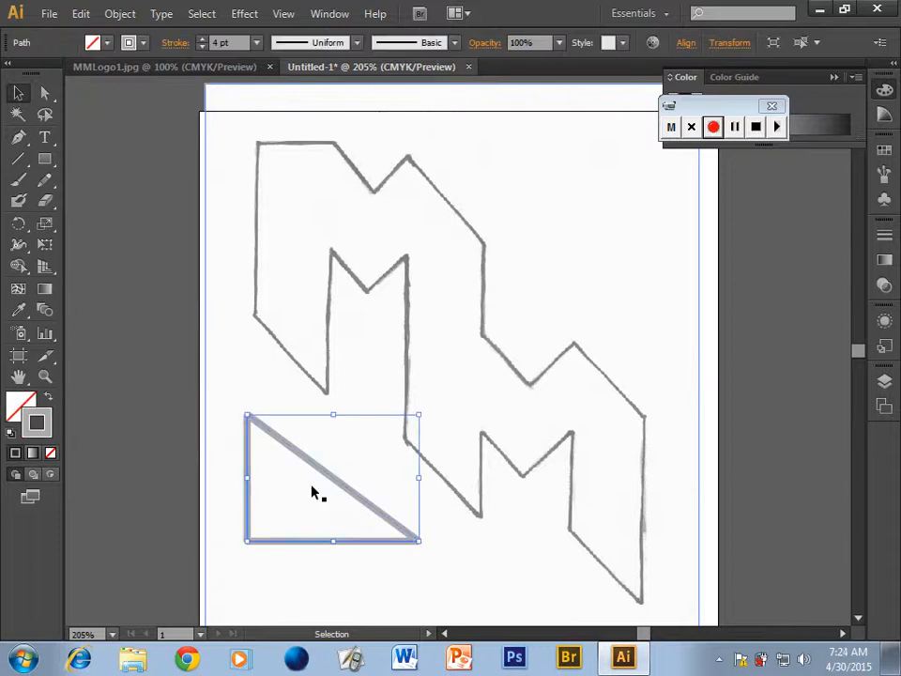
double_click(21, 406)
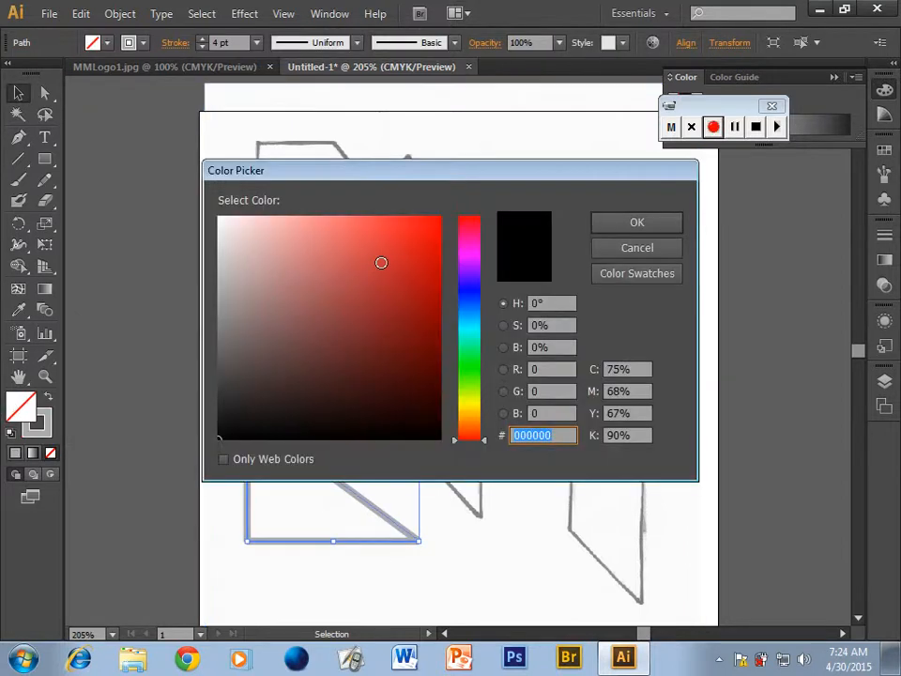
left_click(380, 254)
left_click(629, 224)
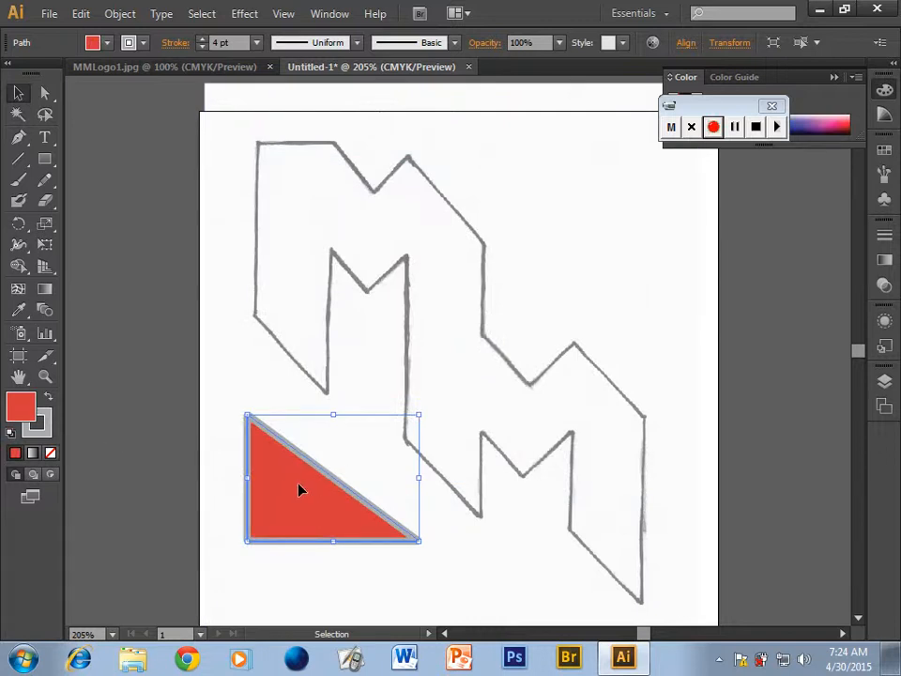
left_click(394, 588)
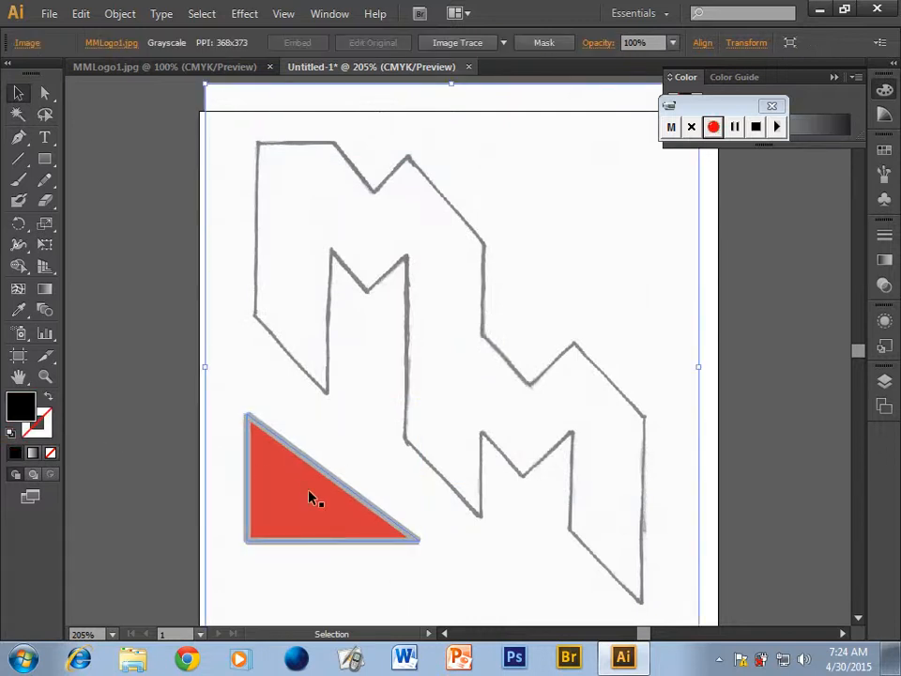
Reset the triangle to the default white fill and black stroke, raise its stroke weight one increment, and deselect it.
left_click(258, 462)
left_click(10, 433)
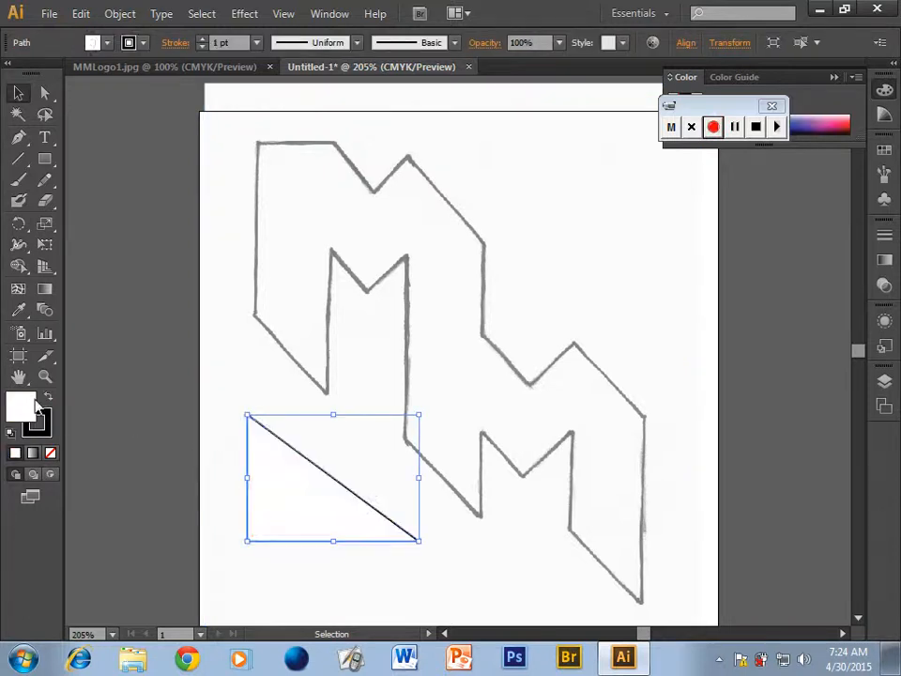
left_click(47, 402)
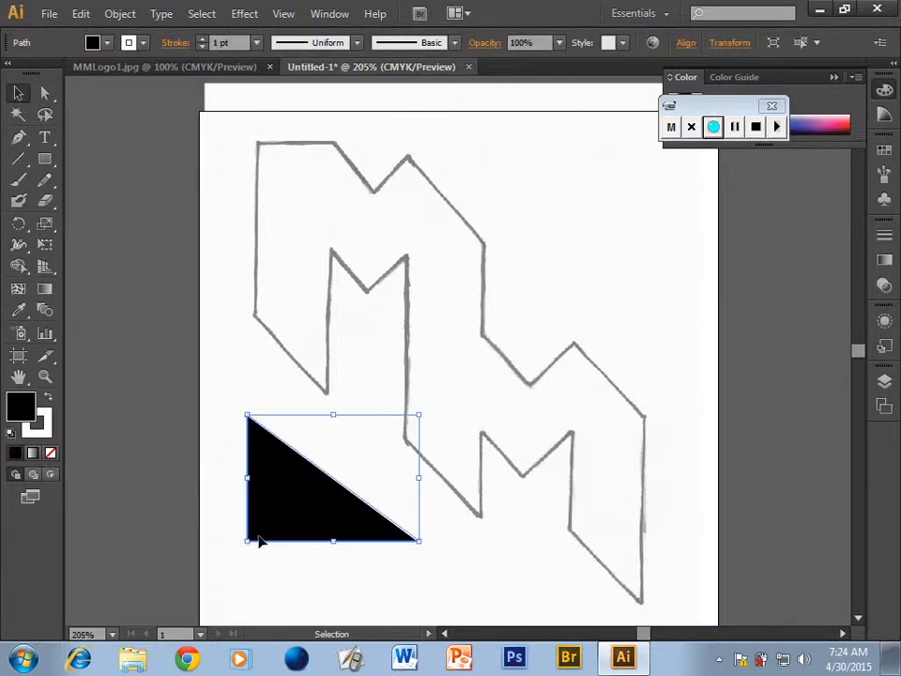
left_click(48, 402)
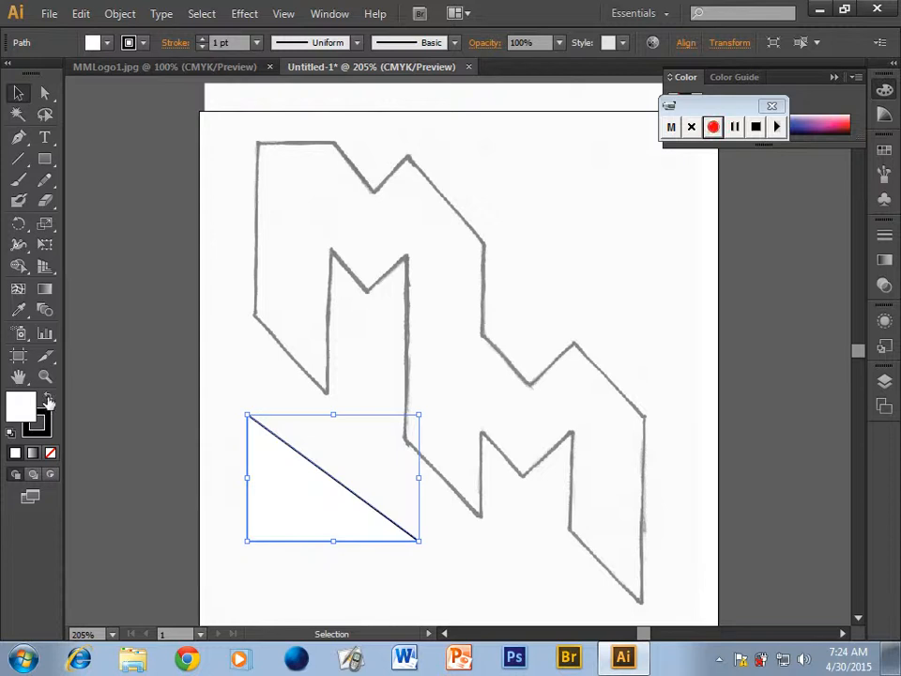
left_click(203, 45)
left_click(408, 568)
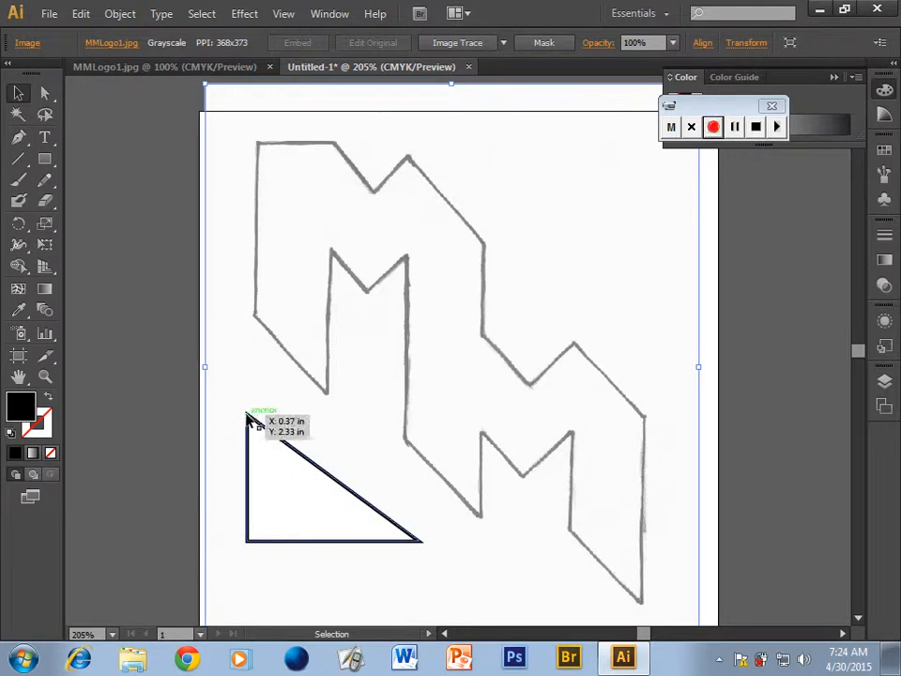
left_click(426, 548)
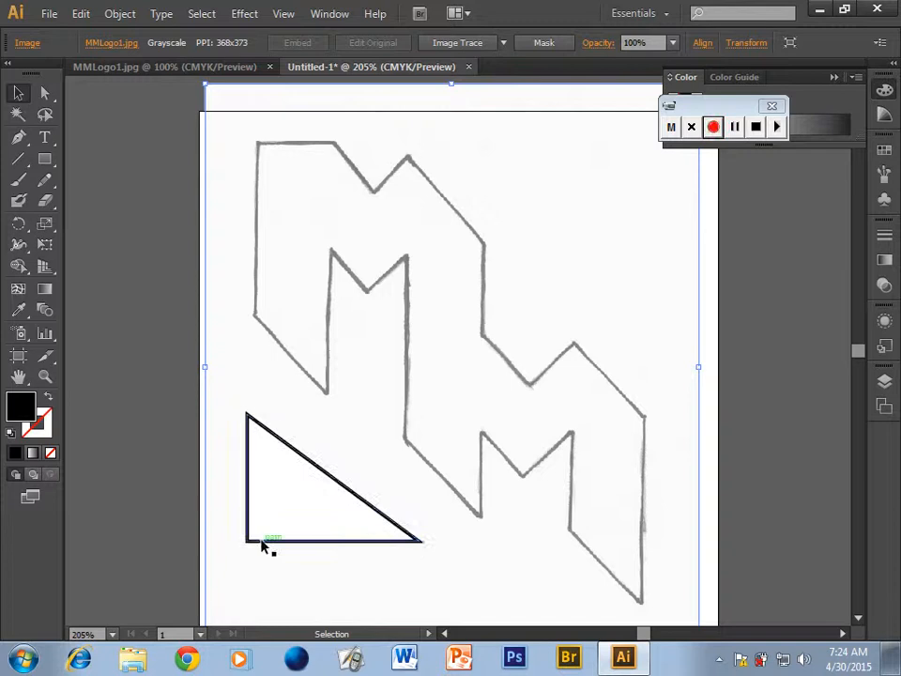
Reshape the triangle with the Direct Selection tool, moving its top anchor right over the base and its lower-left anchor slightly down.
left_click(45, 94)
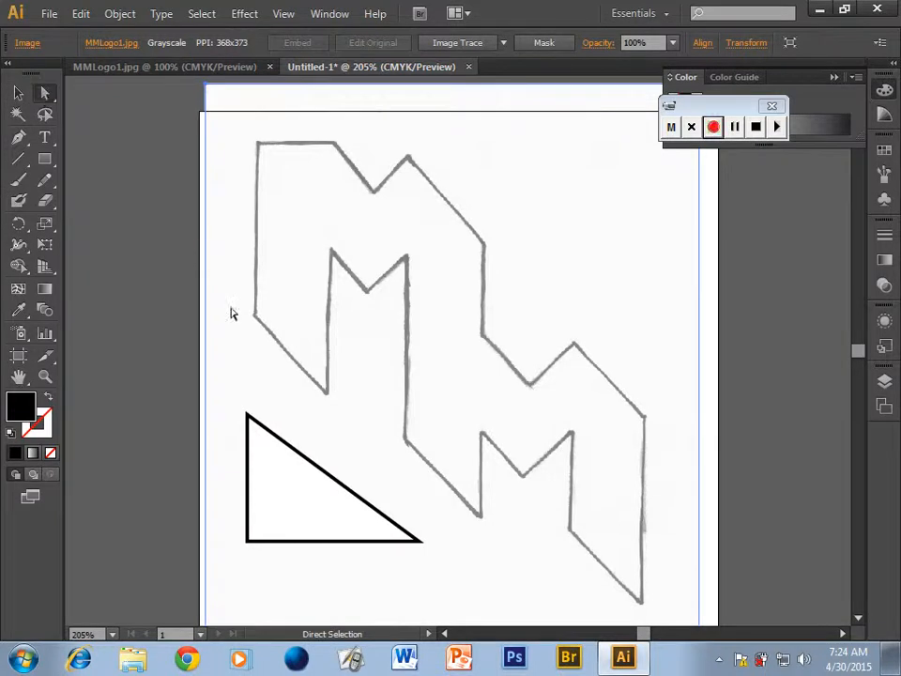
left_click(249, 416)
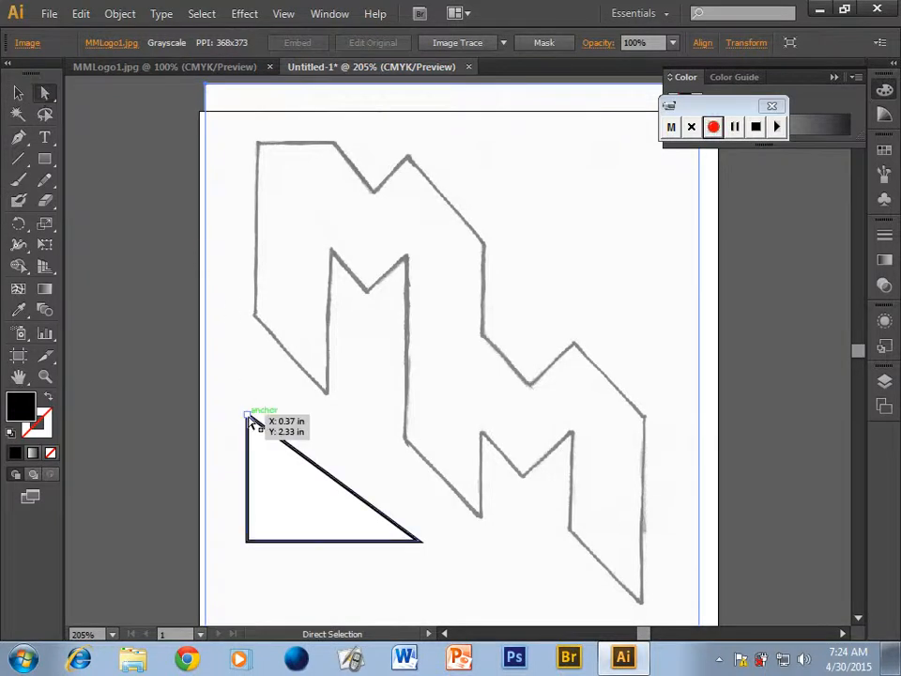
left_click(249, 416)
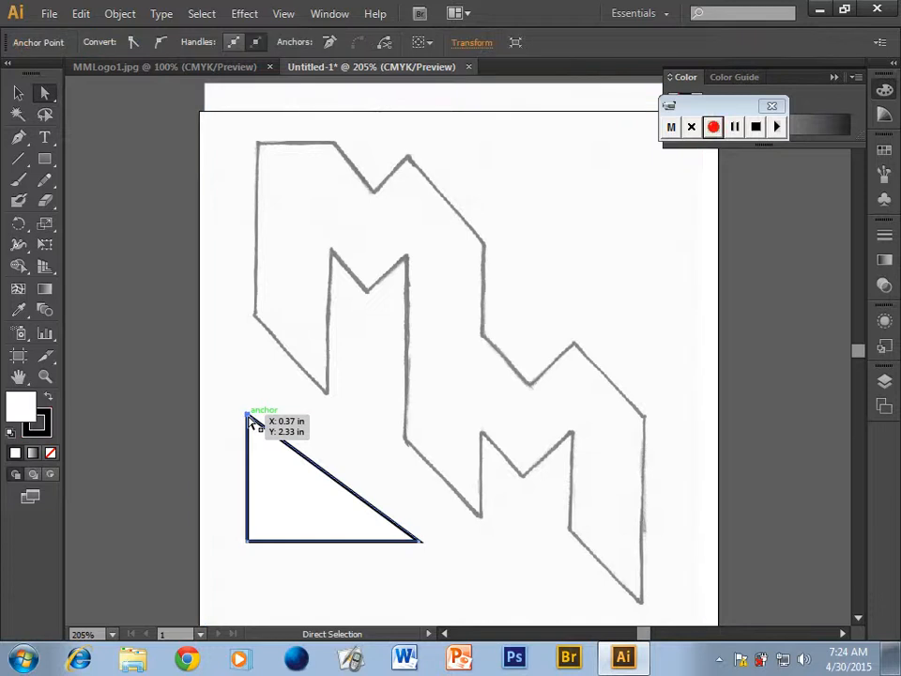
mouse_move(248, 417)
left_mouse_down()
mouse_move(328, 417)
mouse_move(322, 473)
mouse_move(295, 471)
mouse_move(249, 451)
mouse_move(320, 438)
left_mouse_up()
left_click_drag(320, 438, 269, 445)
left_click_drag(269, 445, 333, 437)
left_click_drag(337, 438, 269, 448)
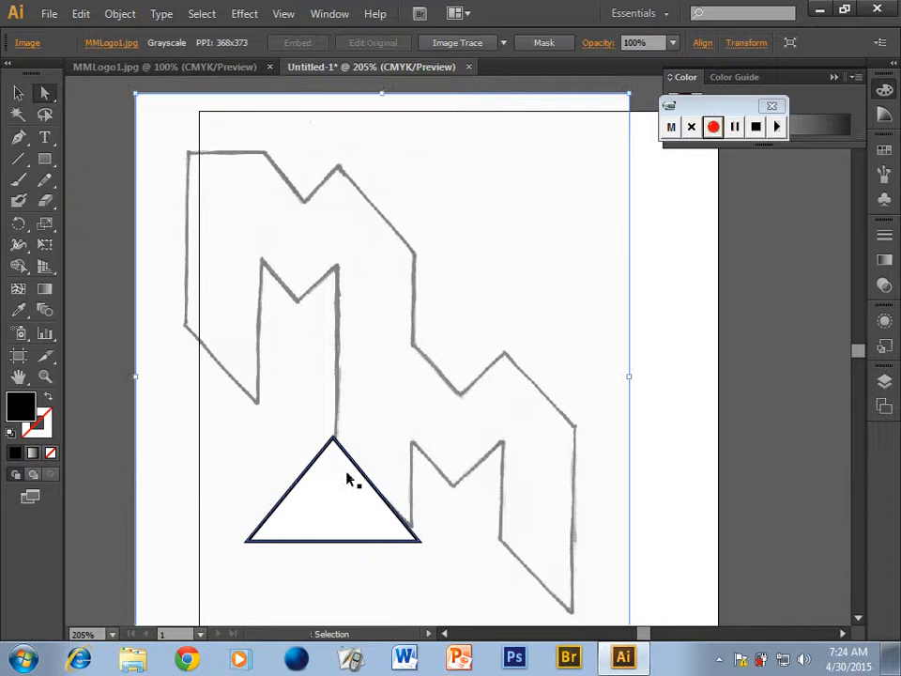
key("ctrl+z")
mouse_move(333, 437)
left_mouse_down()
mouse_move(270, 438)
mouse_move(348, 431)
left_mouse_up()
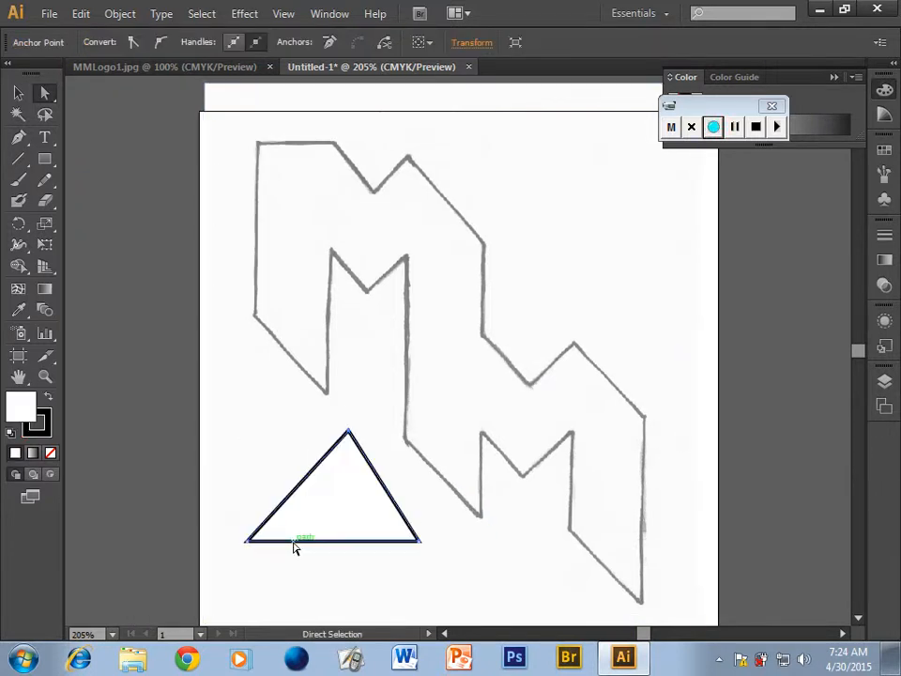
mouse_move(248, 541)
left_mouse_down()
mouse_move(232, 494)
mouse_move(247, 565)
left_mouse_up()
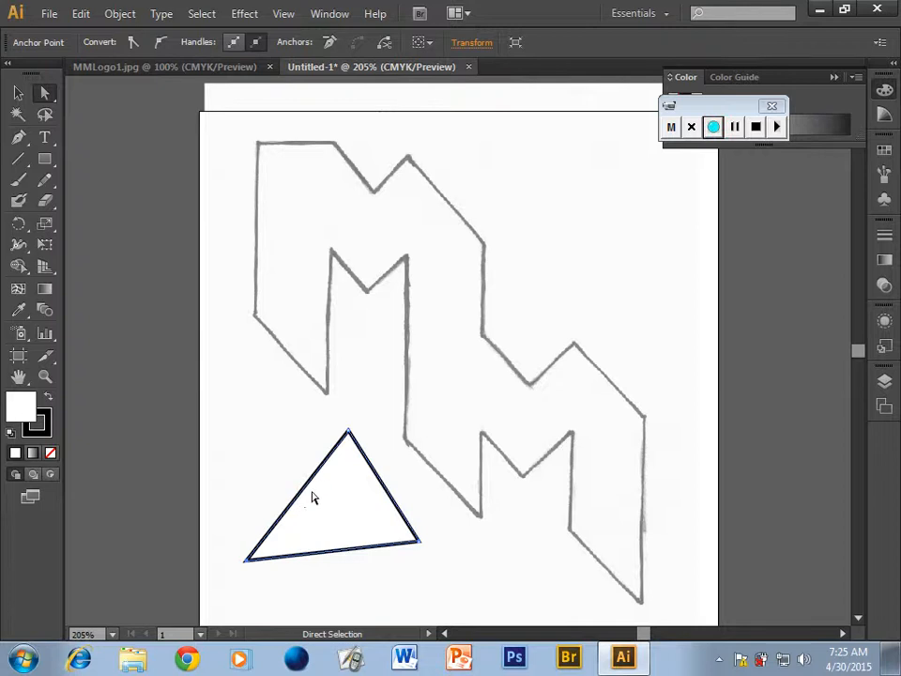
Add an anchor point midway along the triangle's left edge with the Add Anchor Point tool.
left_click(17, 139)
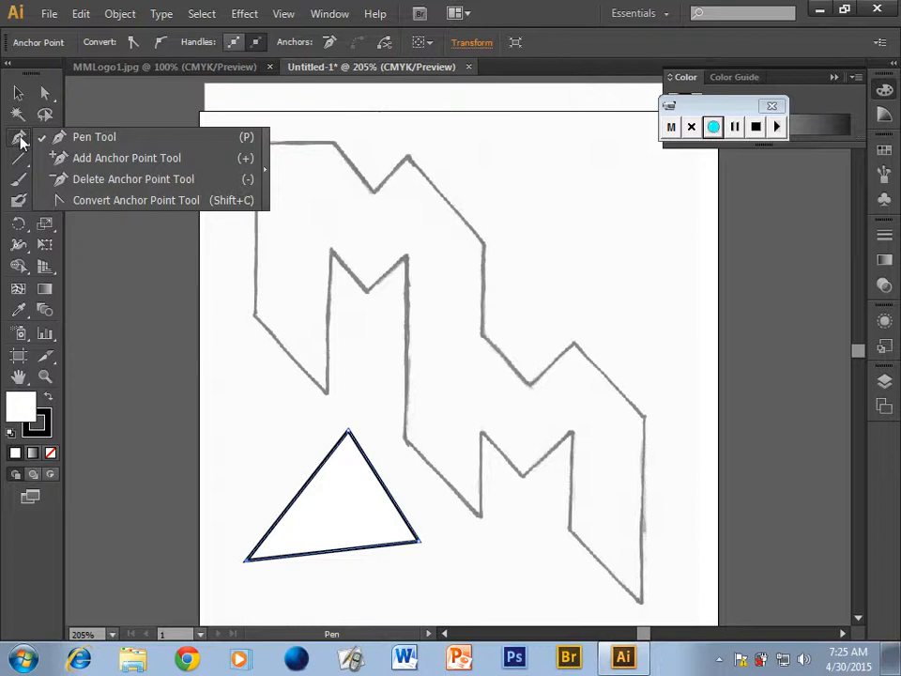
left_click(91, 158)
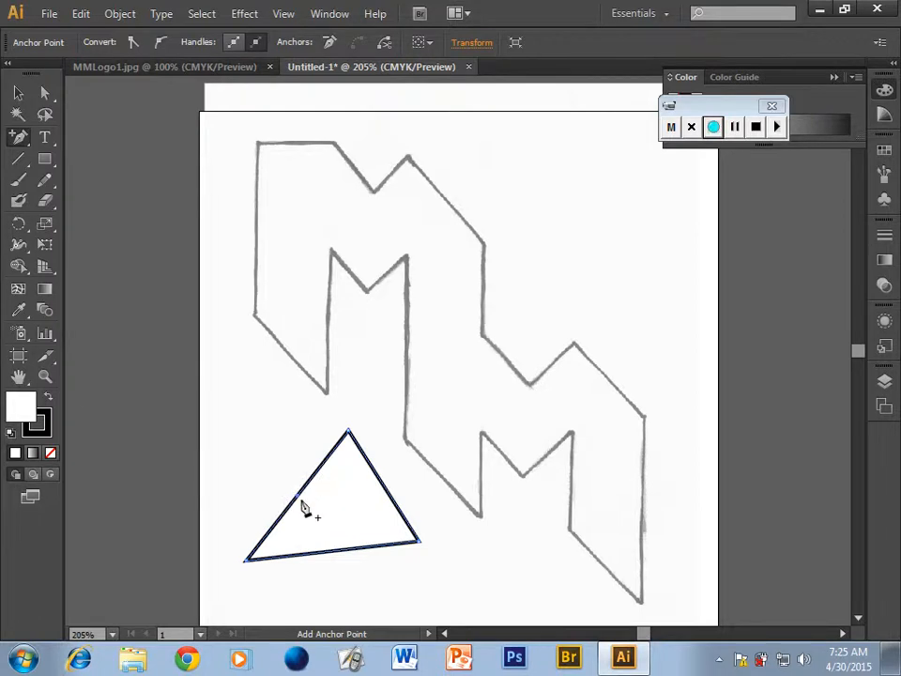
Reshape the triangle into a rectangle with the Direct Selection tool, moving its new left-edge anchor, top anchor and lower-right anchor to form square corners.
left_click(44, 377)
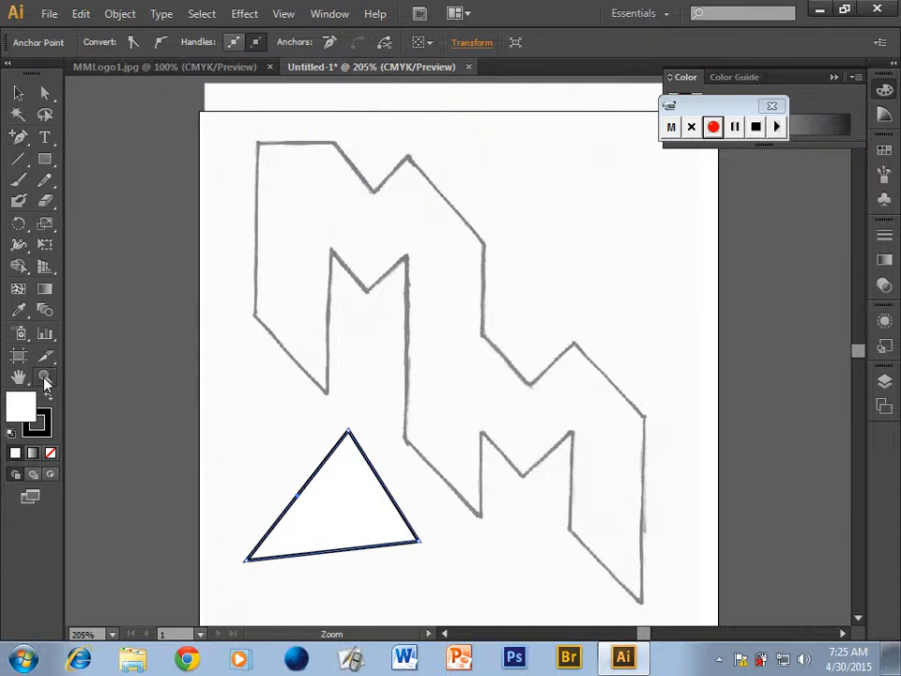
left_click(334, 516)
left_click(491, 327)
scroll(488, 451, "up", 1)
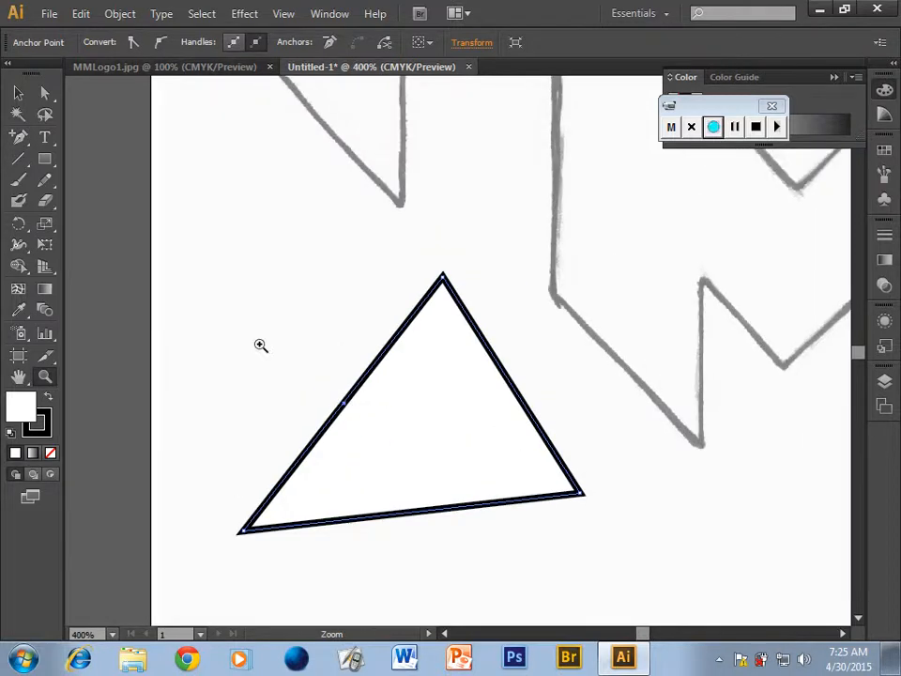
left_click(45, 94)
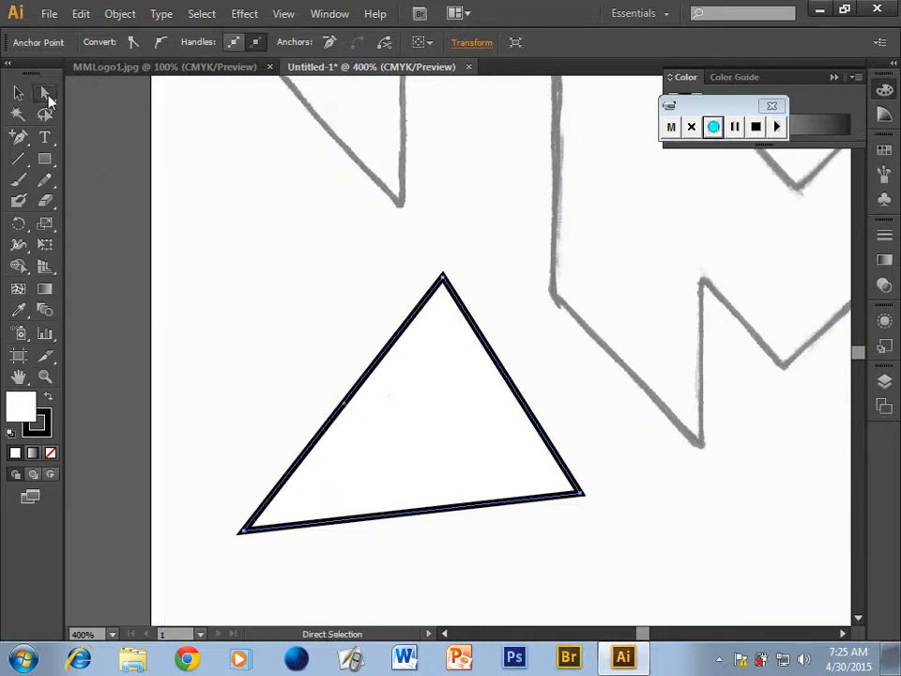
left_click(344, 403)
left_click_drag(343, 406, 243, 291)
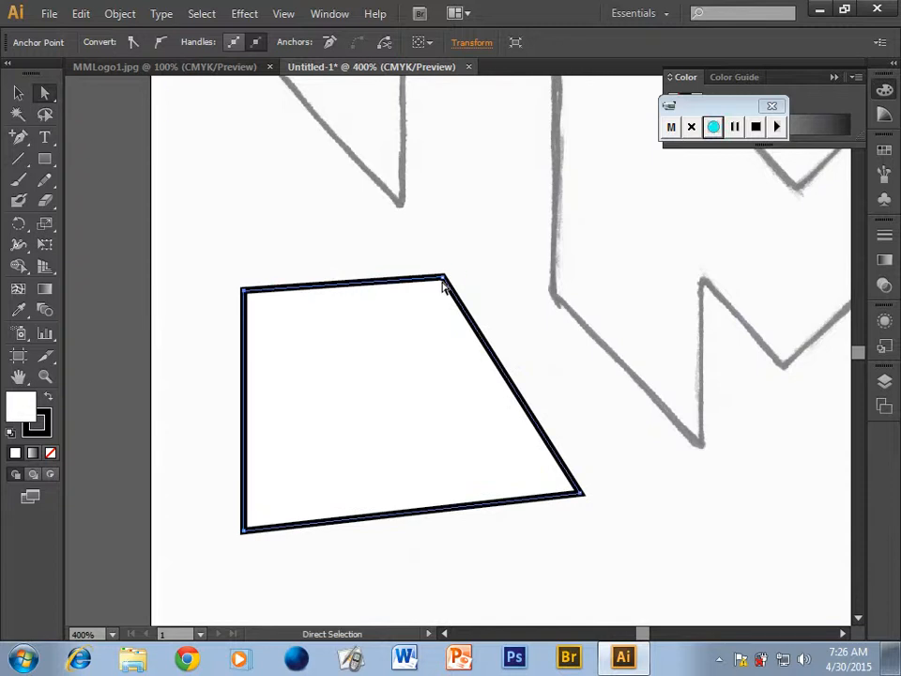
left_click_drag(444, 282, 581, 292)
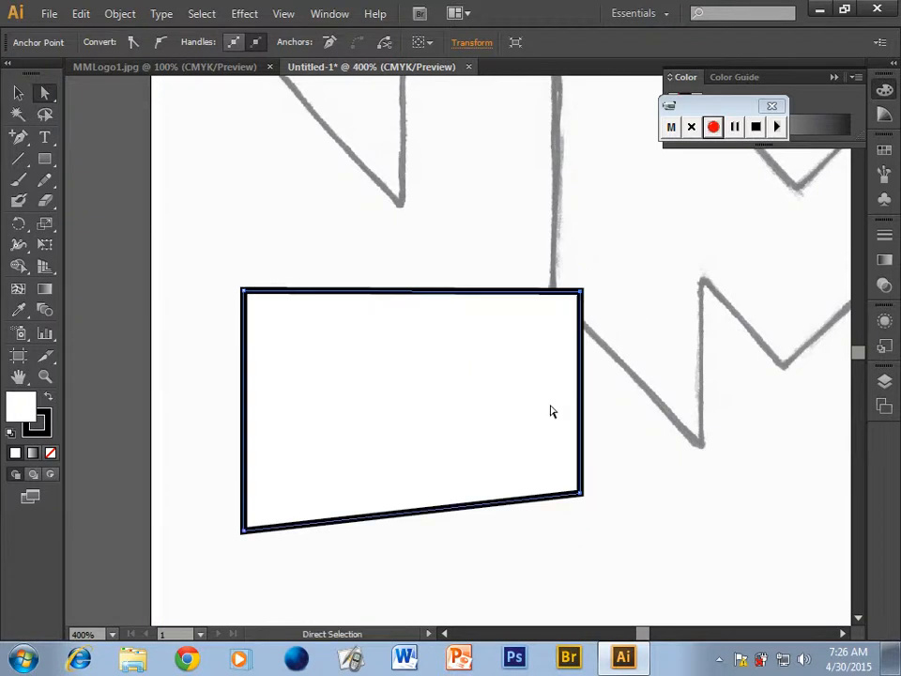
left_click_drag(581, 491, 581, 532)
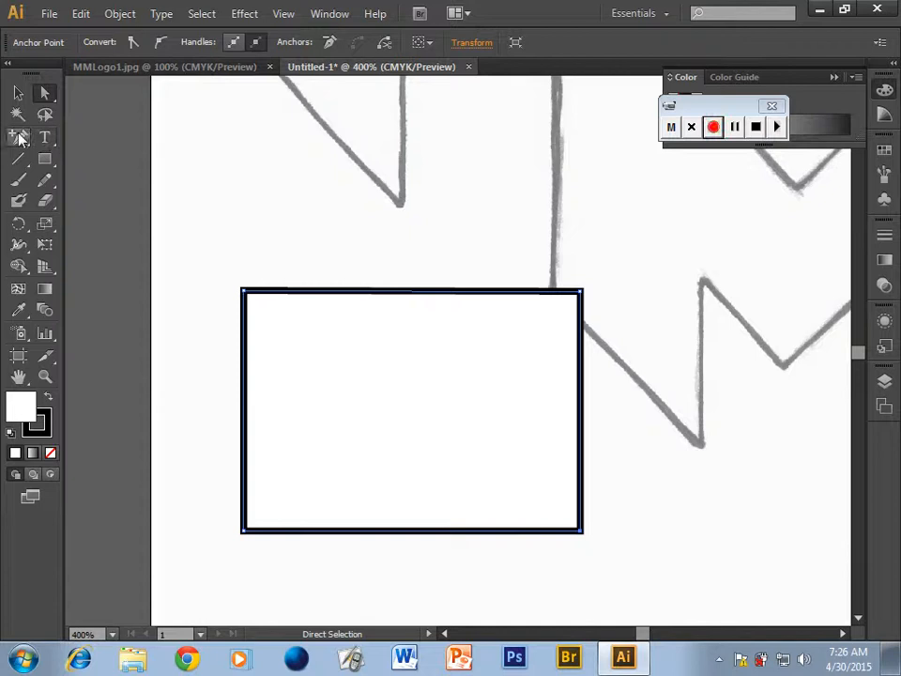
Round the rectangle's two upper corners into an arch with the Convert Anchor Point tool, pulling vertical direction handles from each anchor.
left_click_drag(21, 139, 132, 205)
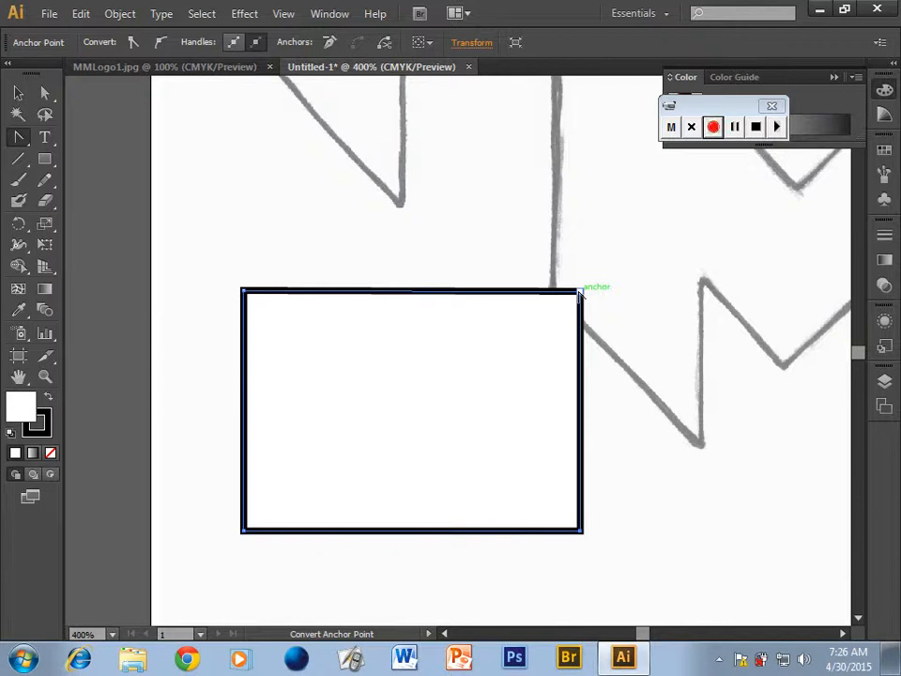
left_click_drag(581, 291, 659, 355)
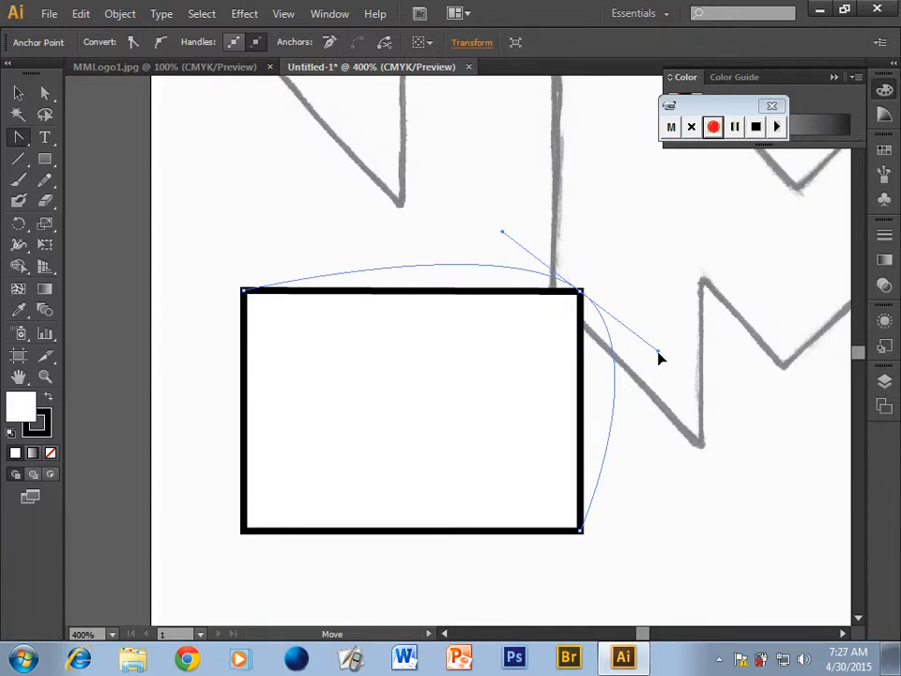
left_click_drag(659, 358, 420, 194)
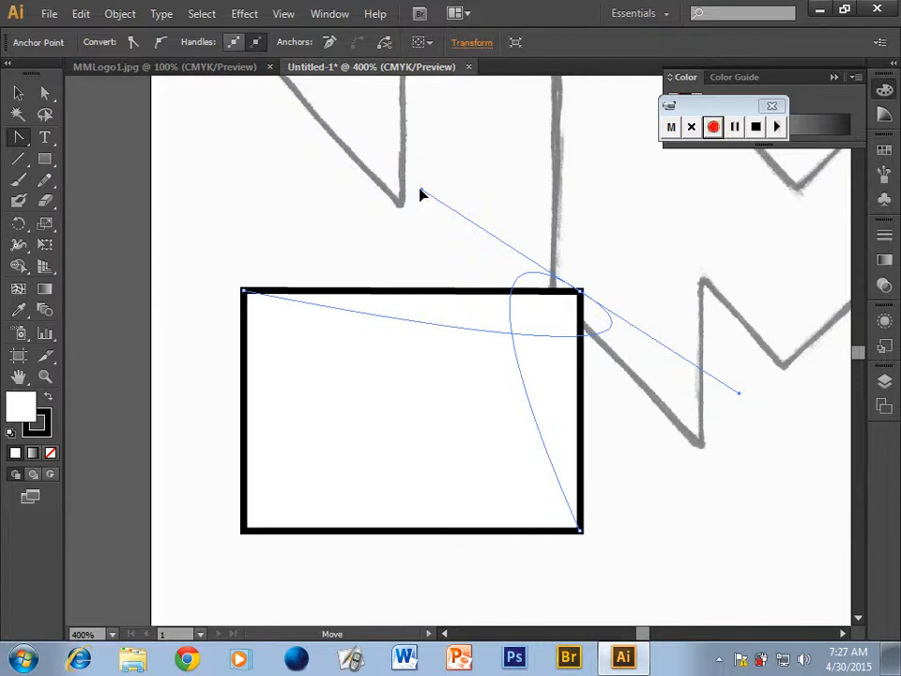
left_click_drag(421, 195, 509, 267)
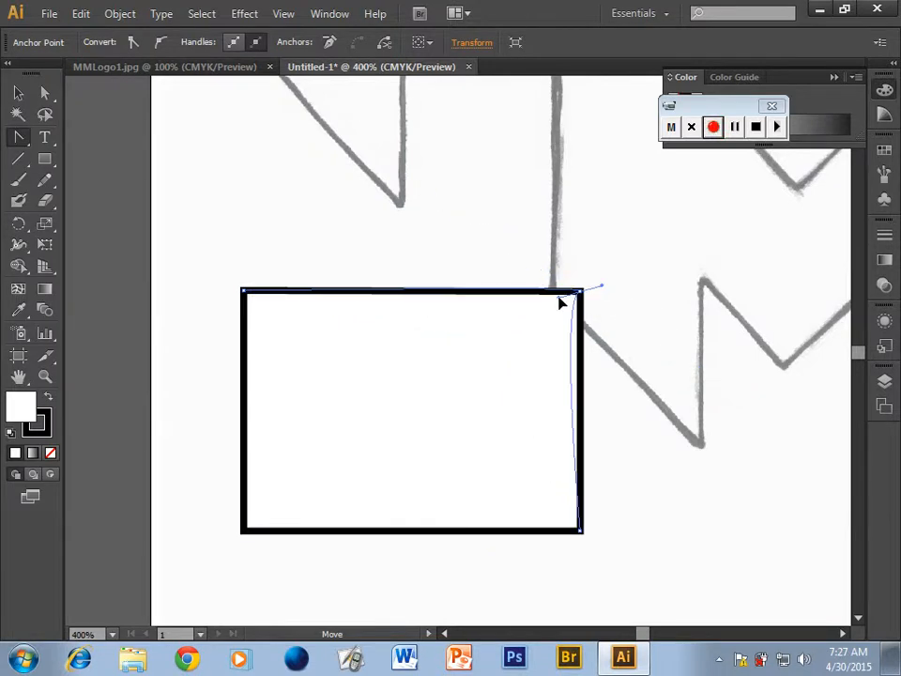
mouse_move(581, 292)
left_mouse_down()
mouse_move(604, 340)
mouse_move(583, 356)
mouse_move(583, 442)
left_mouse_up()
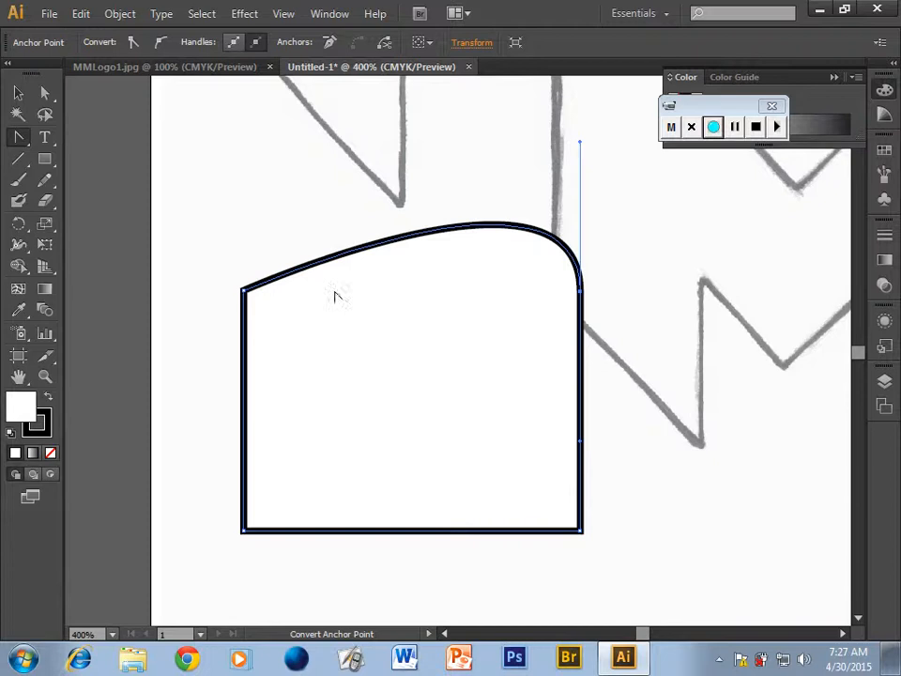
mouse_move(244, 292)
left_mouse_down()
mouse_move(259, 549)
mouse_move(382, 566)
mouse_move(257, 381)
mouse_move(246, 146)
left_mouse_up()
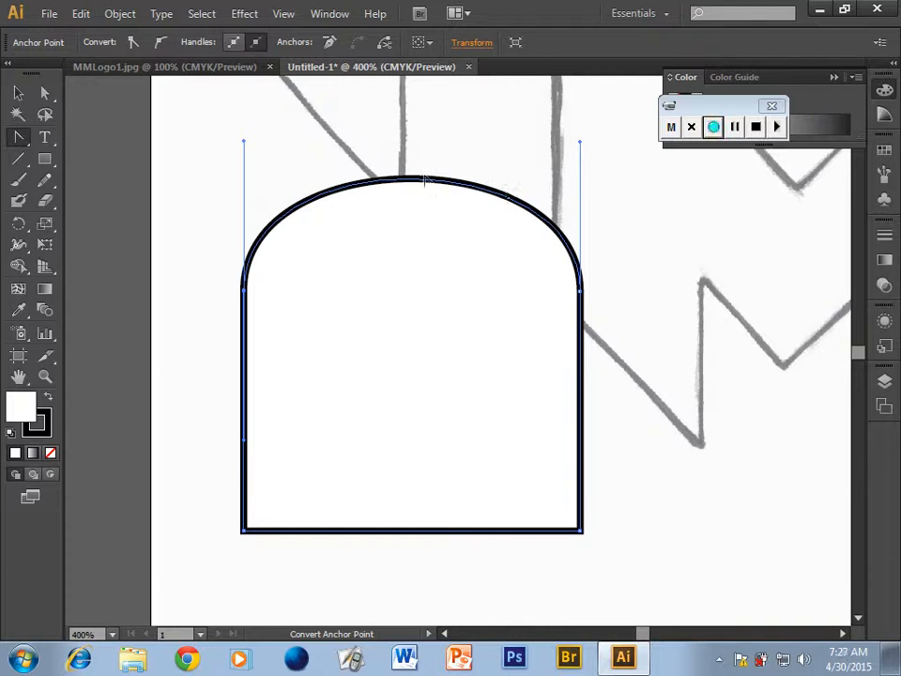
Show the rulers and place a horizontal guide level with the upper ends of the arch's direction handles.
left_click(284, 15)
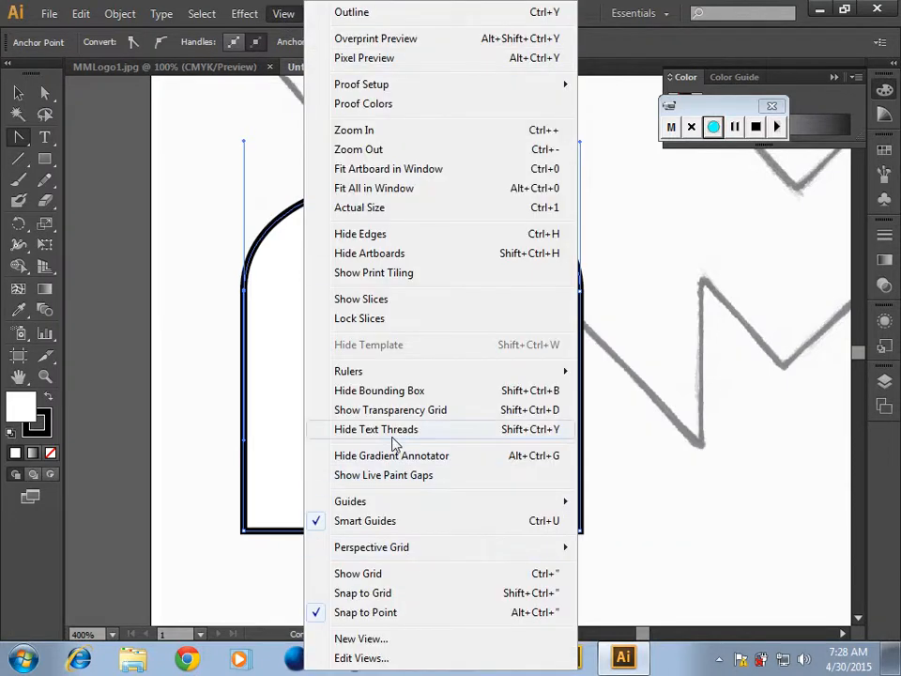
mouse_move(366, 375)
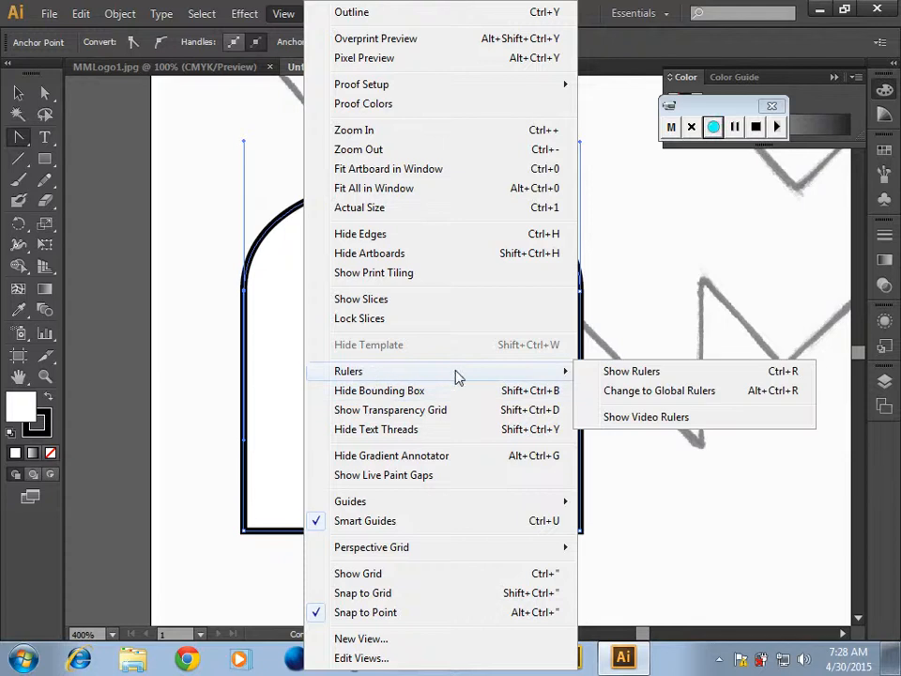
left_click(642, 376)
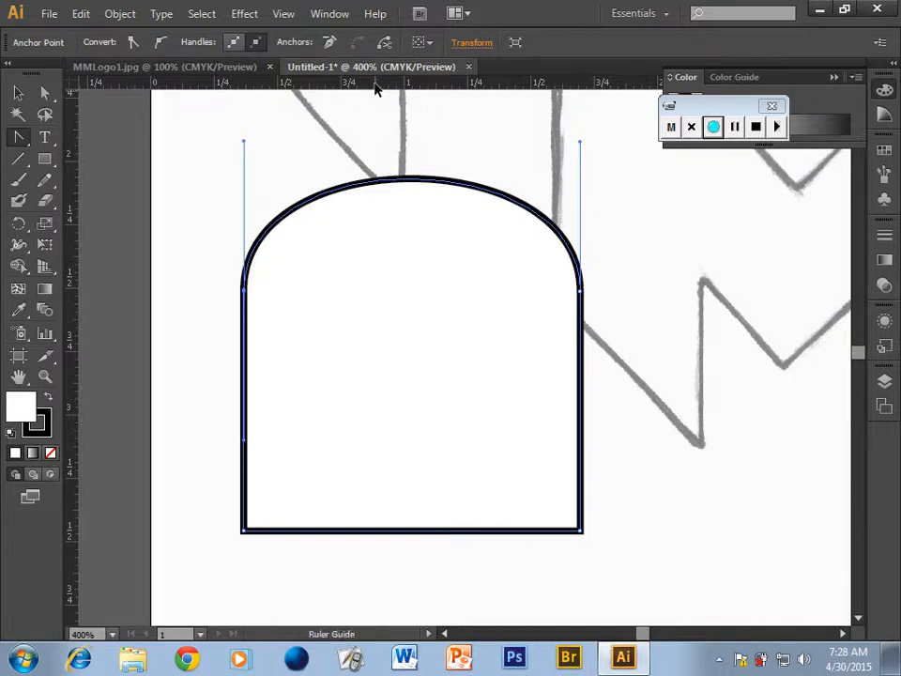
left_click_drag(375, 89, 386, 141)
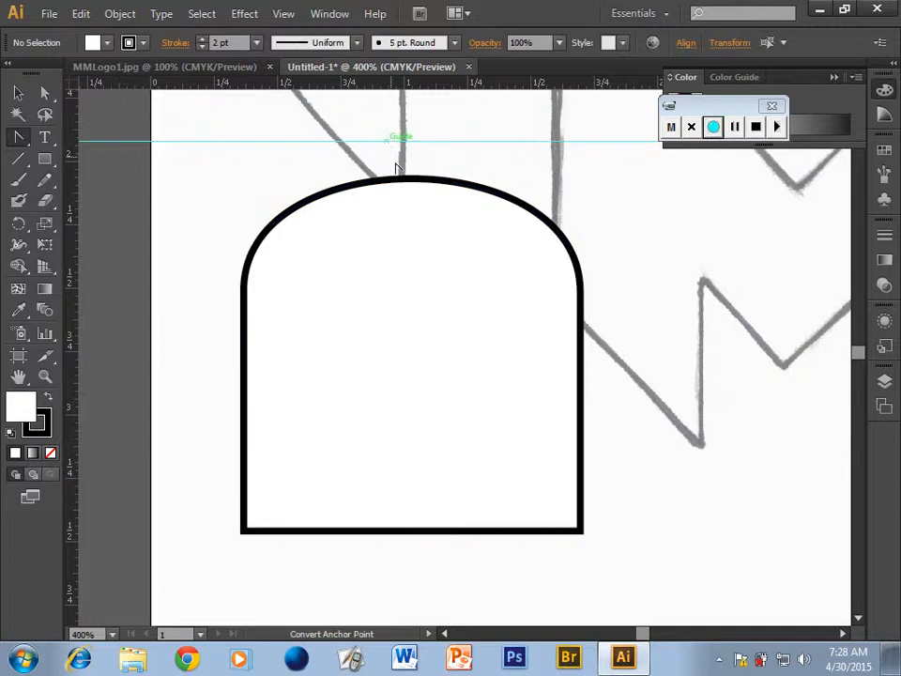
Lower the arch's upper-left direction handle with the Direct Selection tool, snap it back to the horizontal guide, and deselect the arch.
left_click(45, 93)
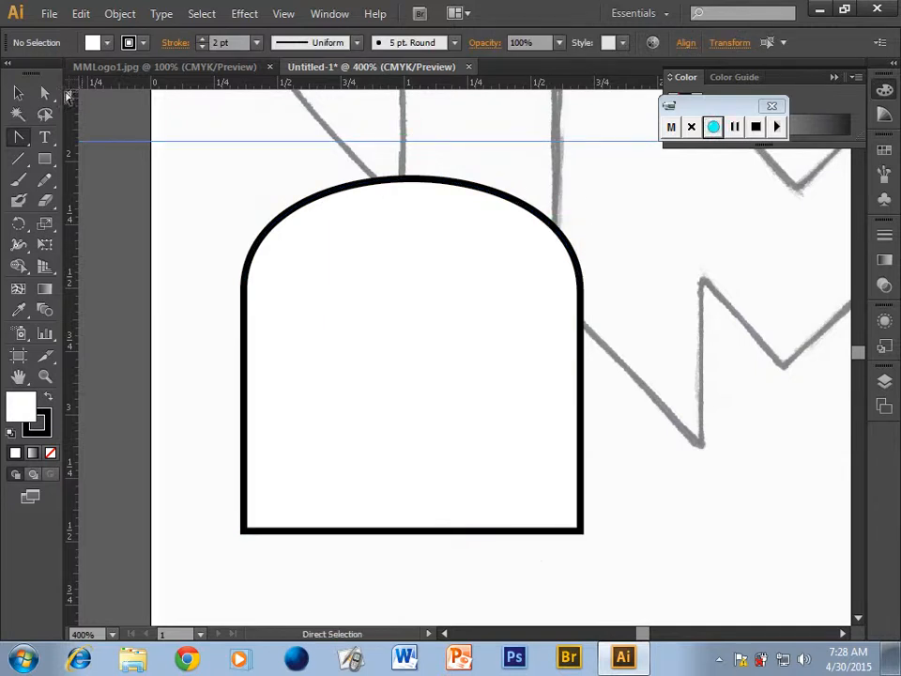
left_click(344, 194)
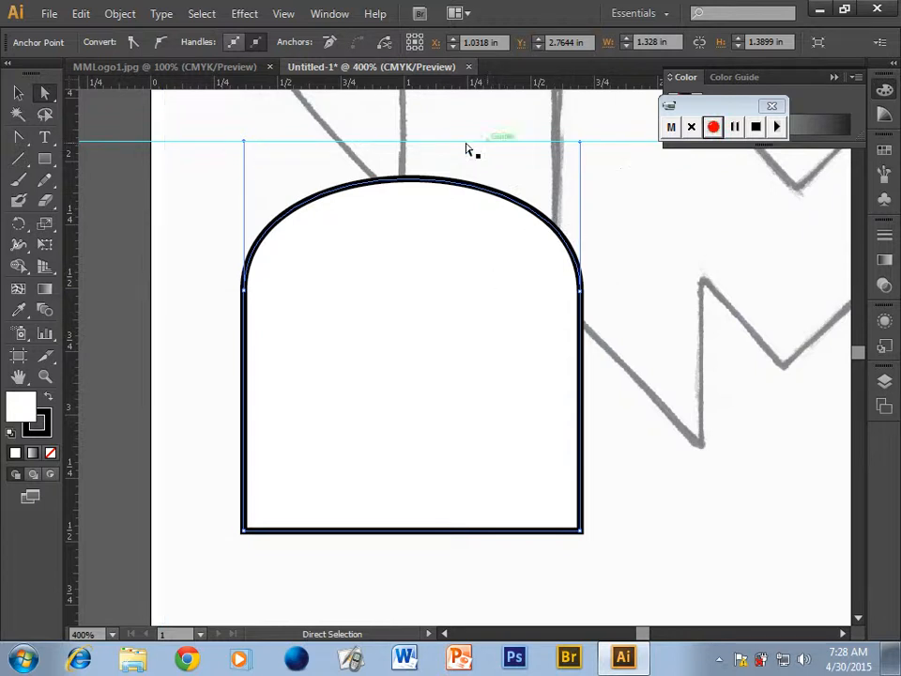
scroll(483, 312, "up", 1)
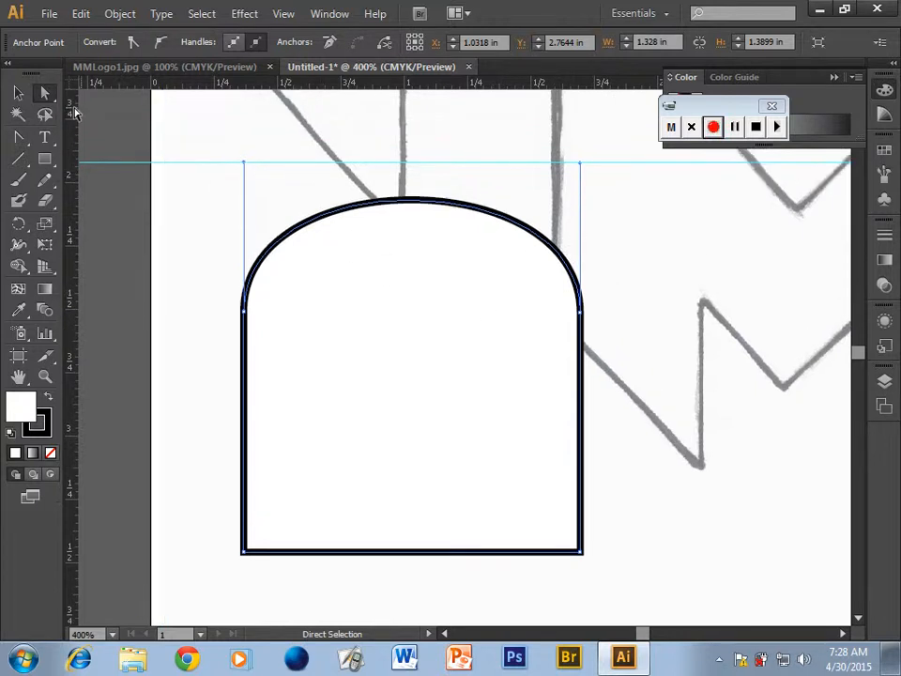
left_click_drag(245, 163, 244, 188)
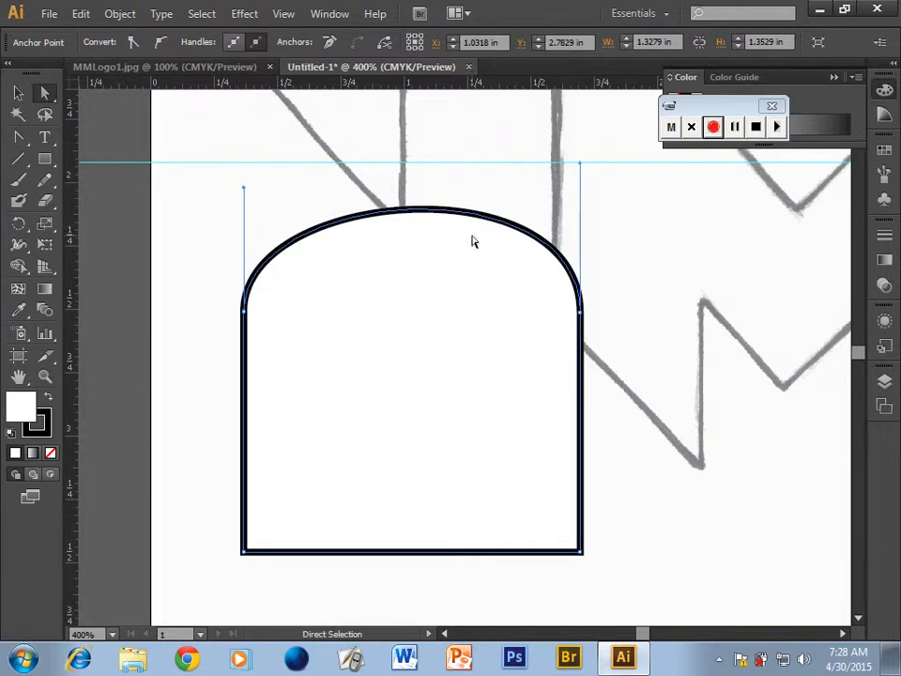
left_click(244, 187)
left_click_drag(244, 186, 243, 166)
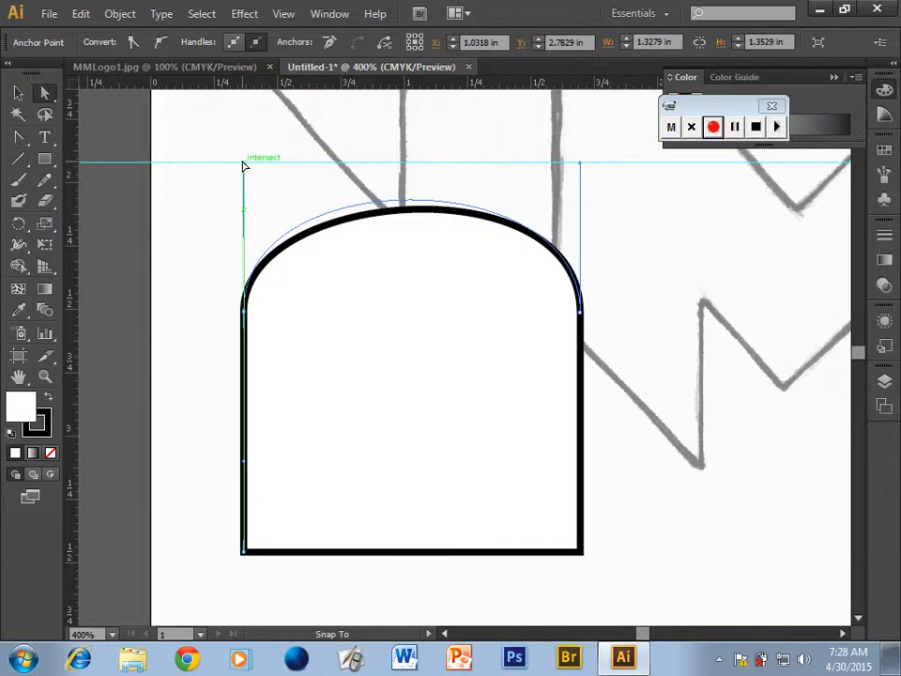
left_click_drag(243, 167, 243, 167)
left_click(694, 575)
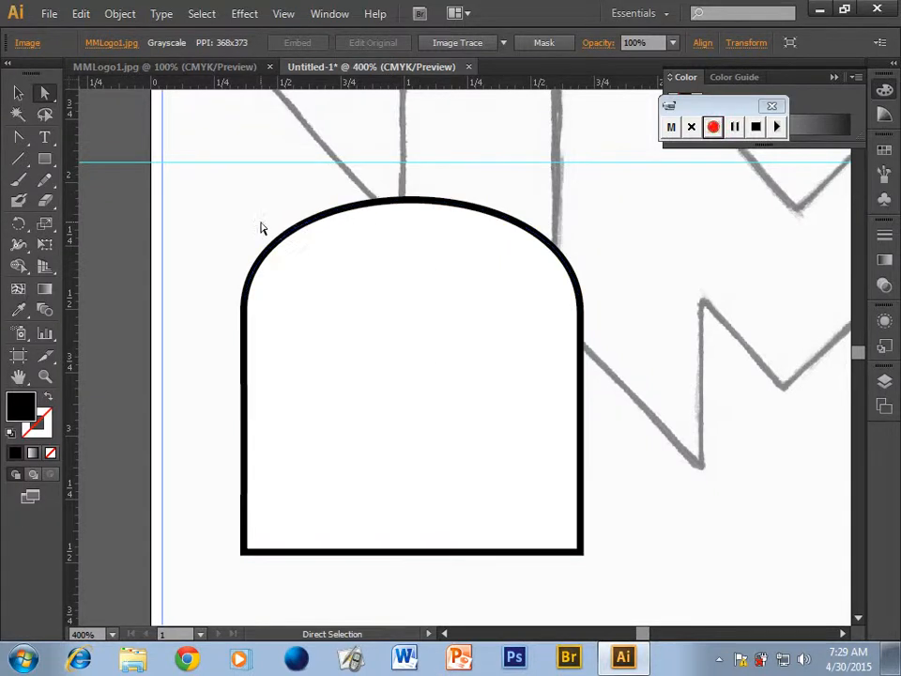
Select the whole arch shape with the Selection tool and delete it.
key("v")
left_click(297, 230)
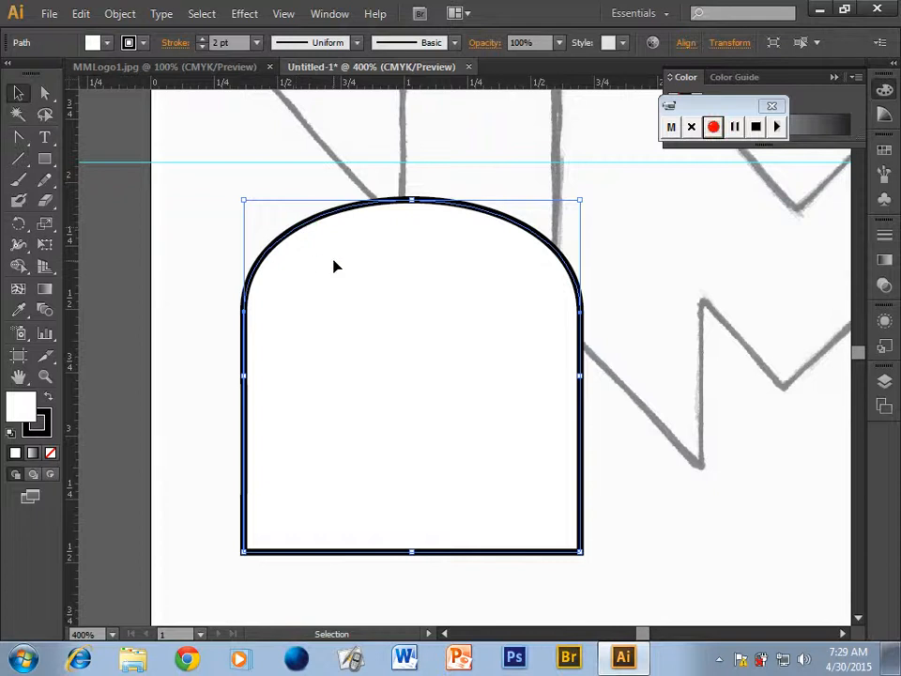
key("Delete")
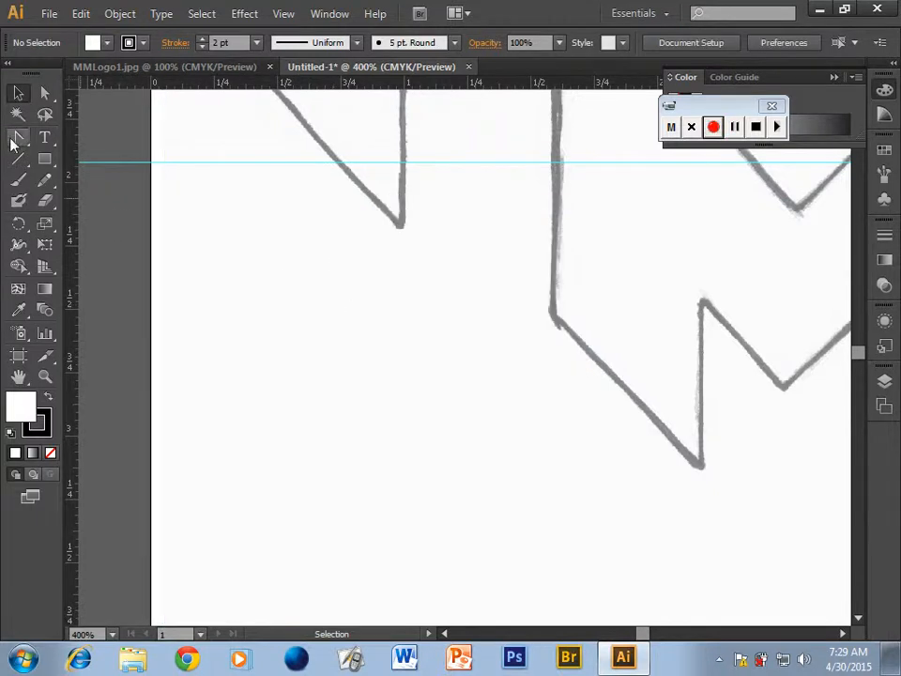
Draw a square about 0.7 in wide below the sketch's first M with the Rectangle tool and undo it.
left_click(45, 160)
left_click(52, 166)
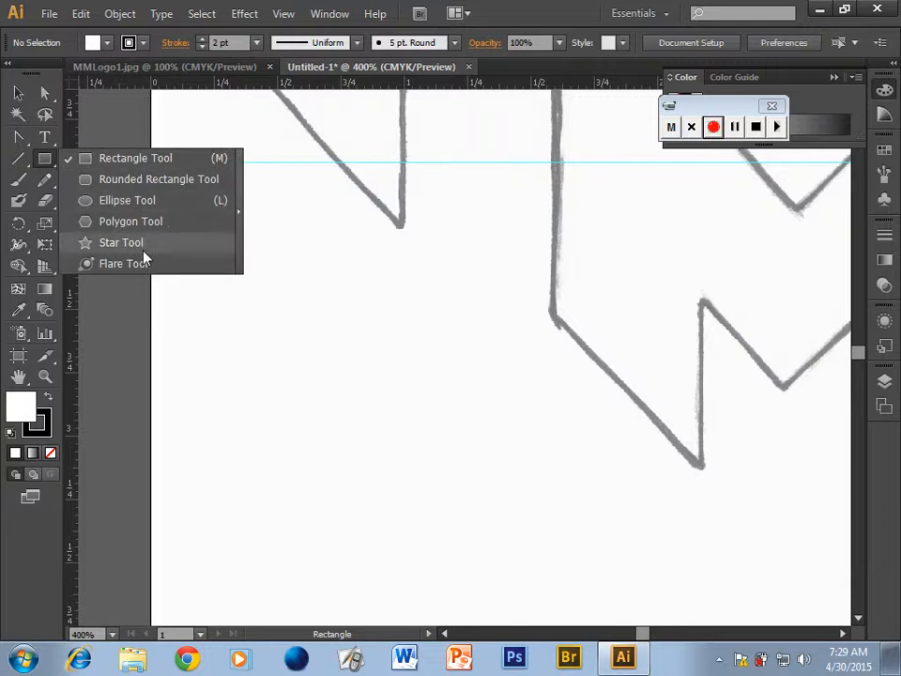
left_click(136, 160)
left_click_drag(226, 326, 410, 334)
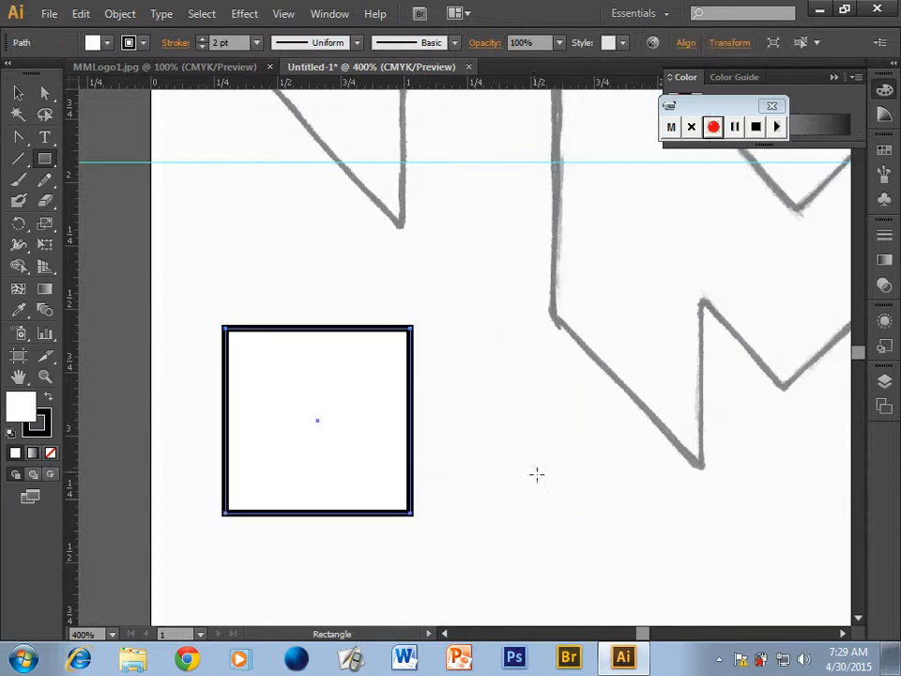
key("ctrl+z")
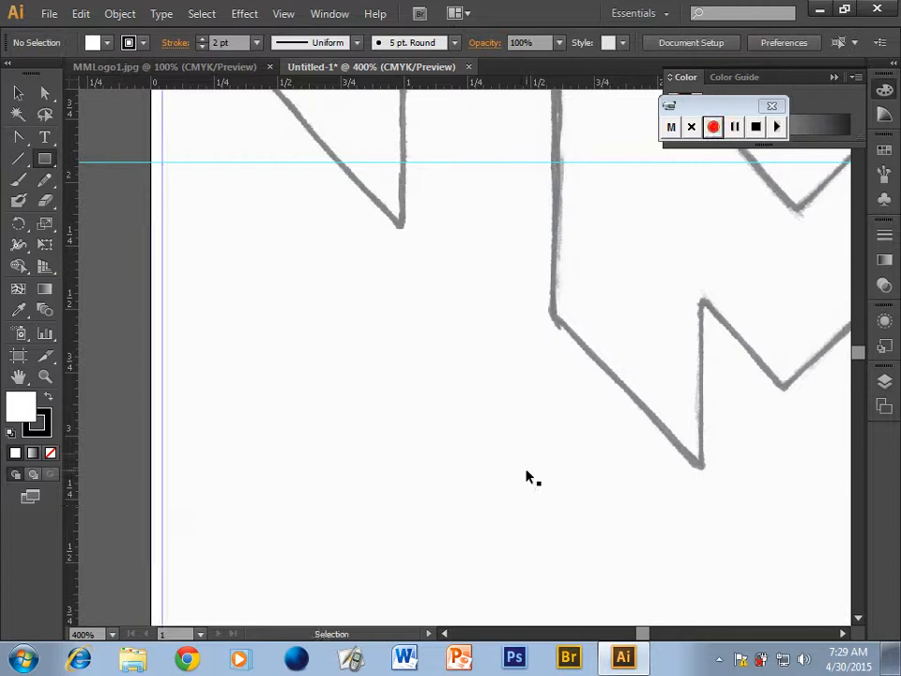
Draw a circle about 0.9 in across with the Ellipse tool in the empty area below the sketch's first M.
left_click_drag(44, 159, 131, 183)
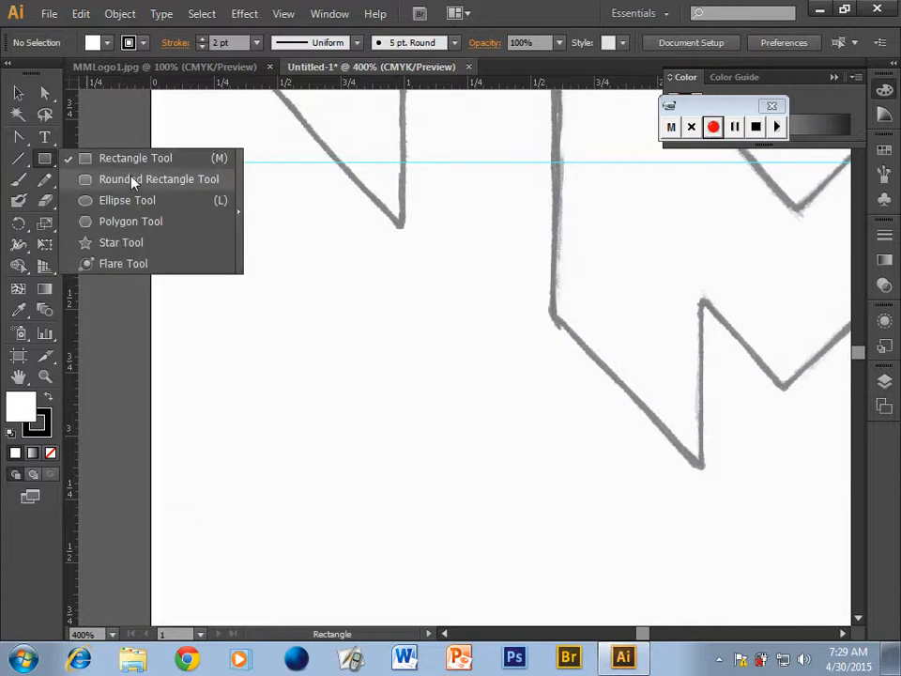
left_click(146, 201)
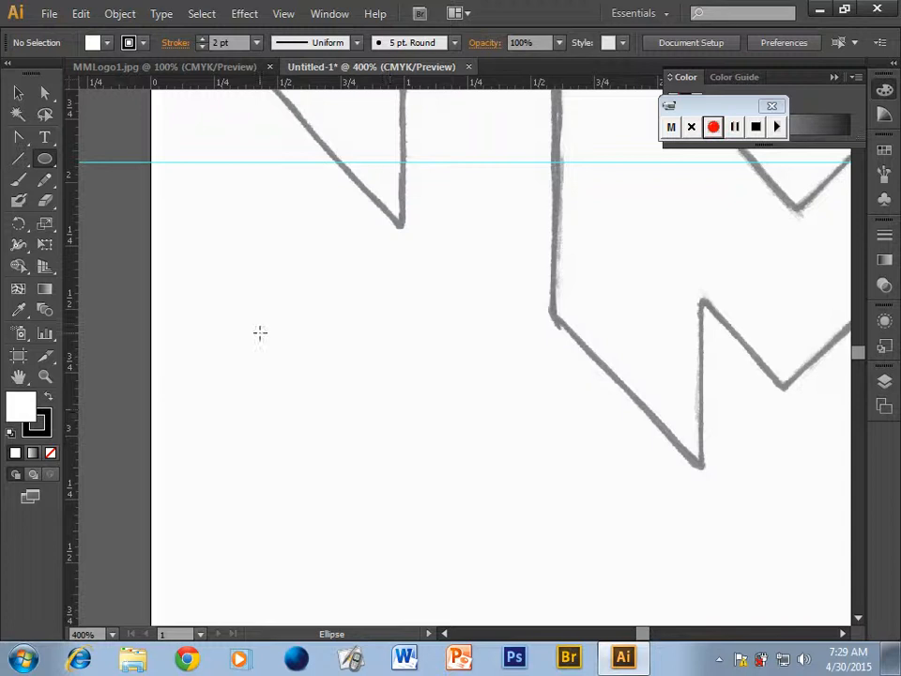
left_click_drag(260, 332, 485, 427)
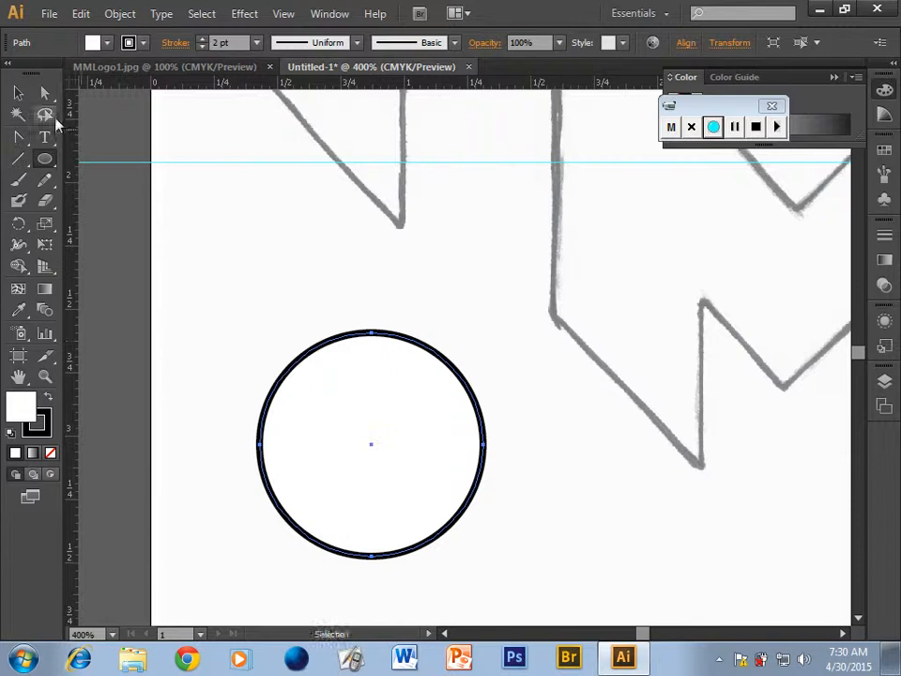
Pull the circle's top anchor straight up into an egg shape with the Direct Selection tool, and undo a trial move back down.
left_click(45, 94)
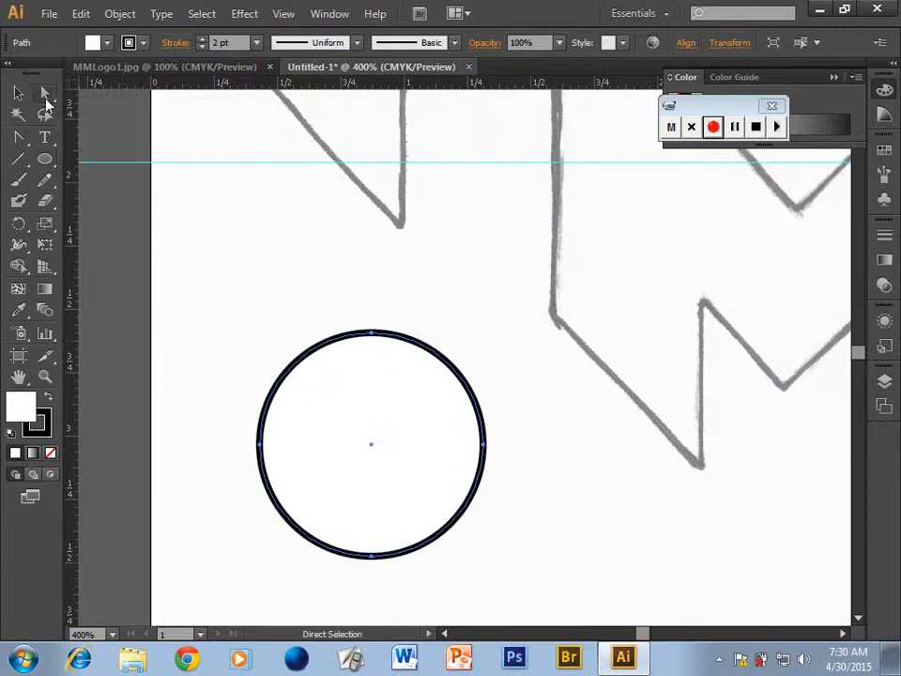
left_click(373, 333)
left_click_drag(371, 334, 370, 189)
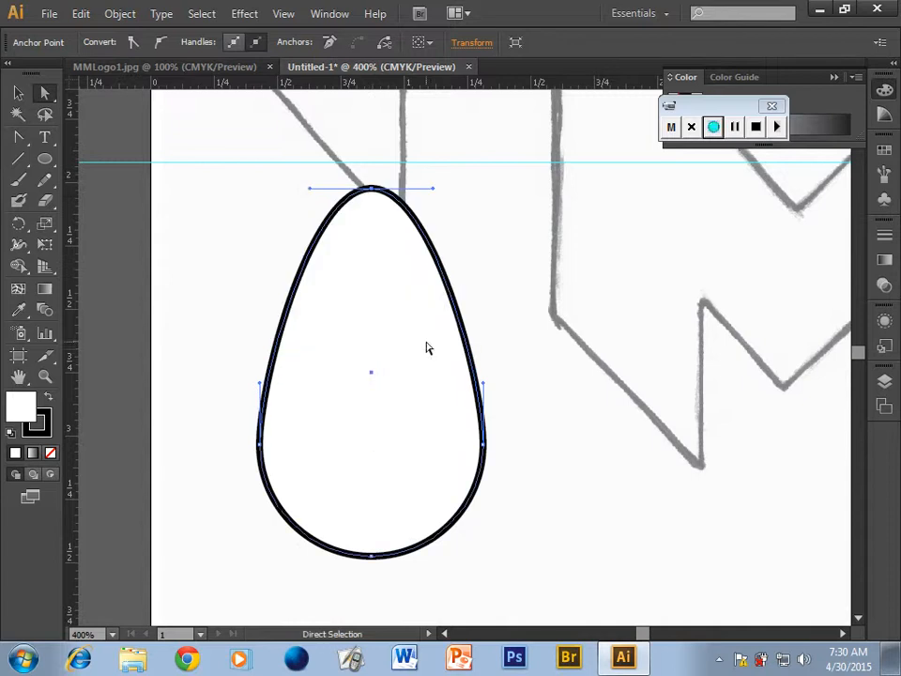
scroll(505, 498, "up", 1)
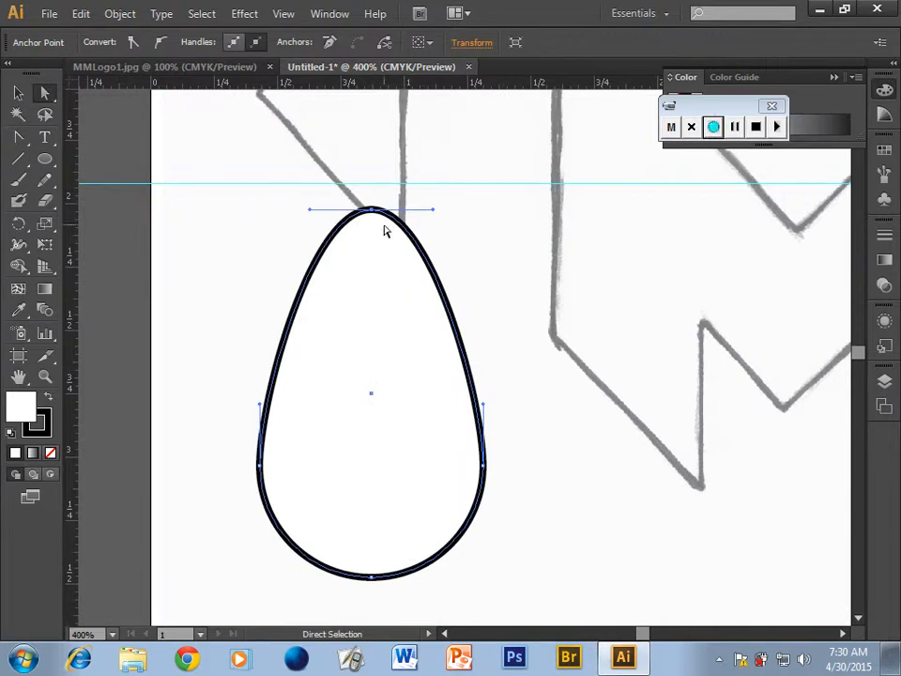
left_click_drag(371, 211, 367, 301)
key("ctrl+z")
Convert the egg shape's top anchor to a sharp corner with the Convert Anchor Point tool, forming a teardrop.
left_click(370, 210)
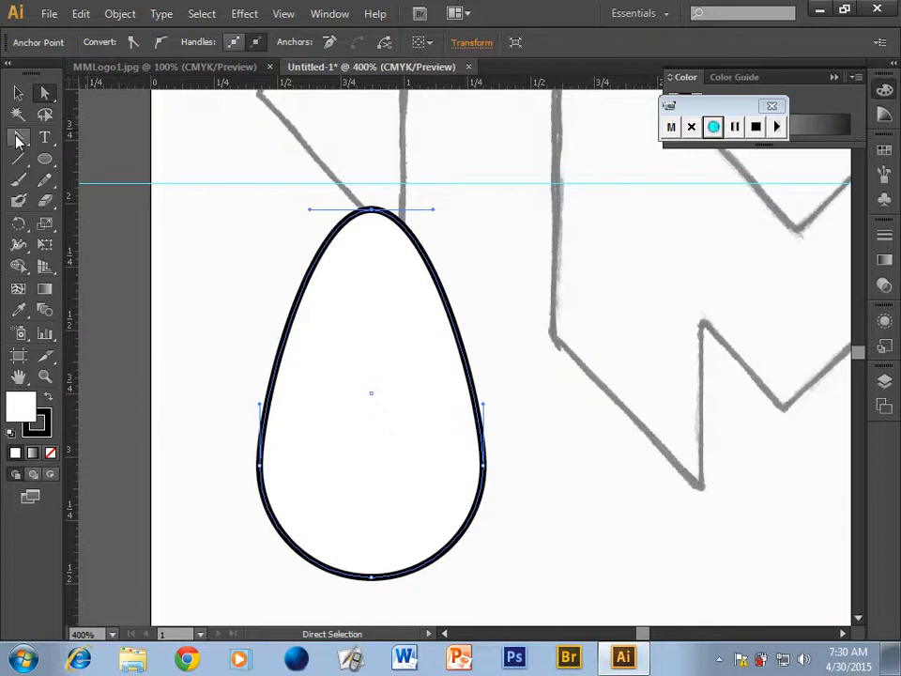
left_click(16, 139)
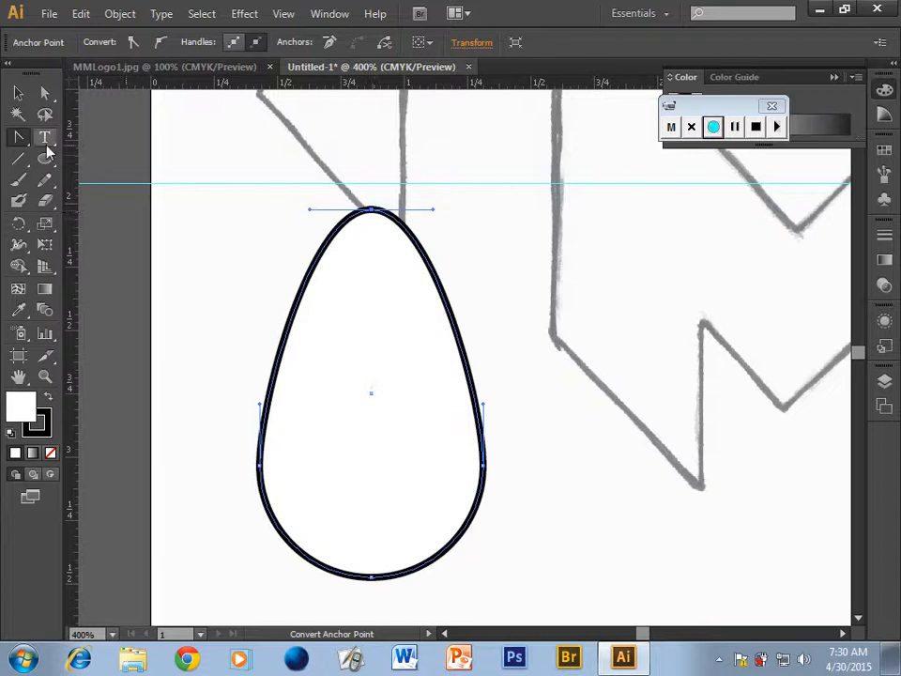
left_click(372, 209)
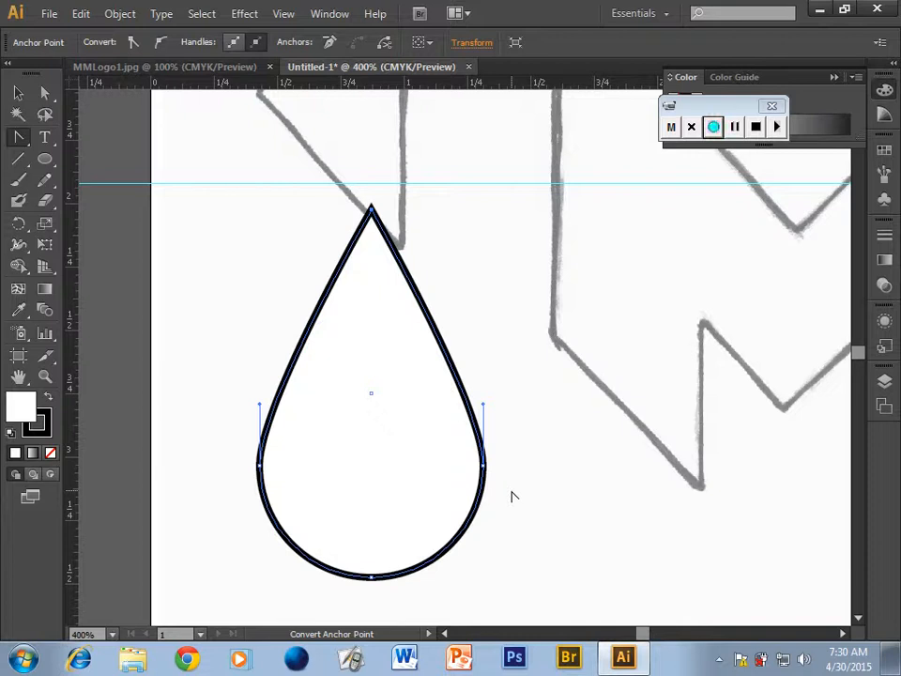
Select the whole teardrop with the Selection tool and delete it.
left_click(44, 93)
scroll(490, 456, "up", 1)
scroll(489, 454, "down", 2)
scroll(451, 427, "up", 1)
scroll(352, 310, "up", 3)
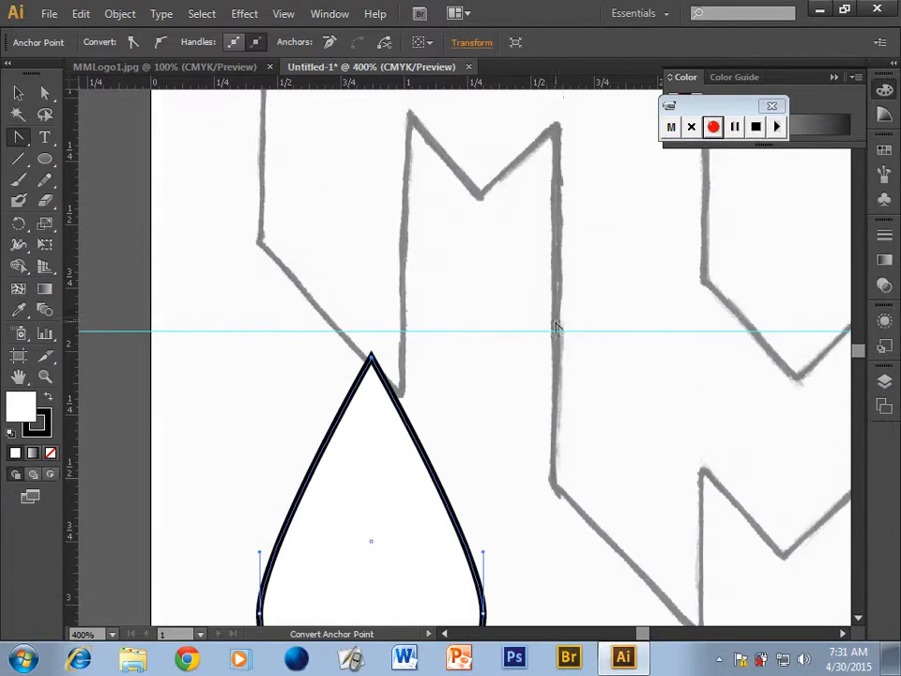
scroll(601, 478, "down", 4)
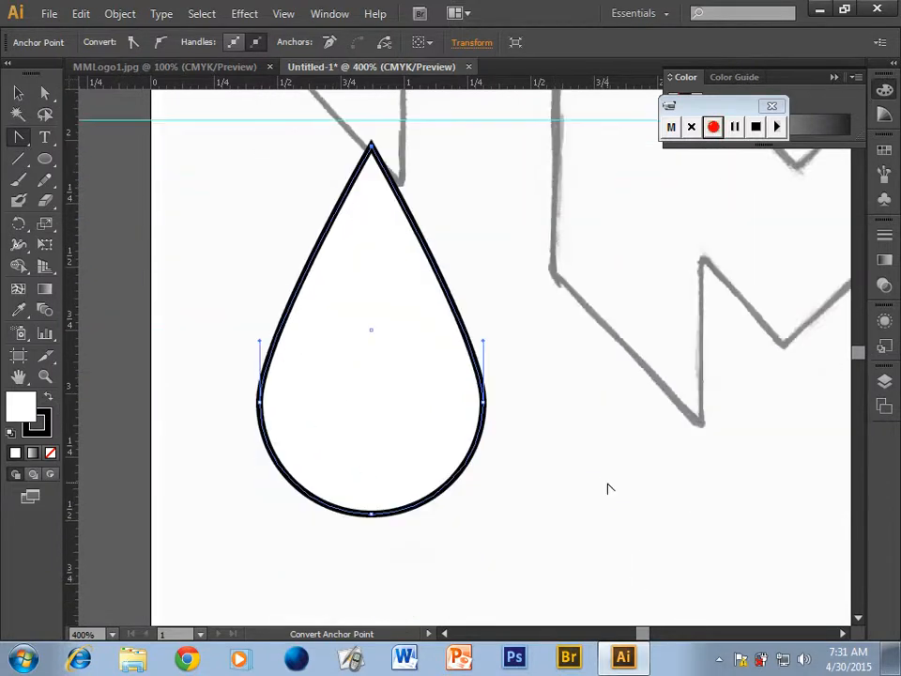
scroll(607, 487, "up", 1)
left_click(17, 94)
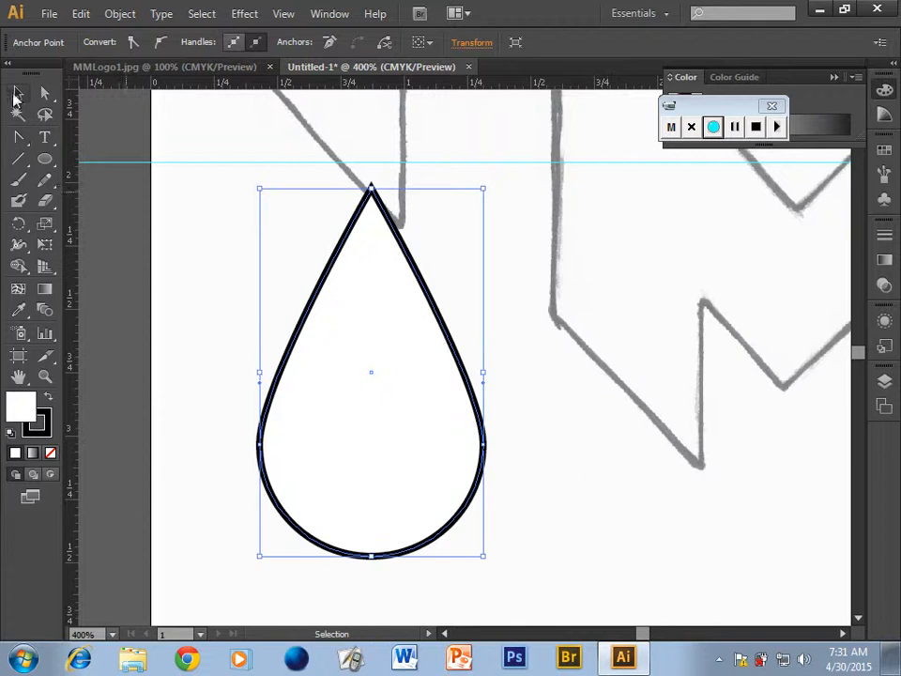
left_click(488, 417)
key("Delete")
scroll(476, 426, "up", 2)
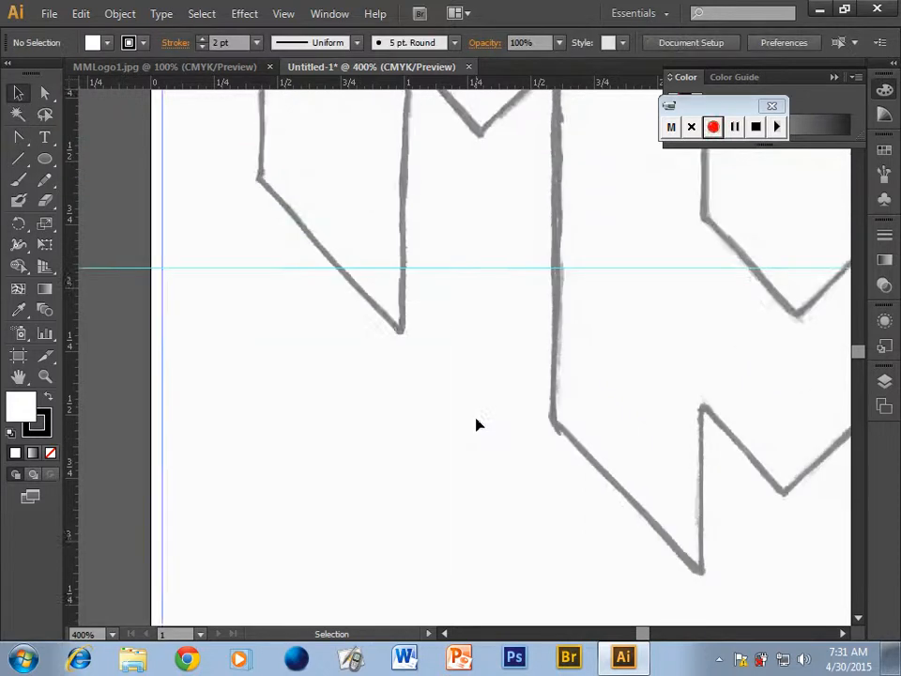
Fit the artboard in view, choose the Pen tool and set the fill to none for tracing.
key("ctrl+0")
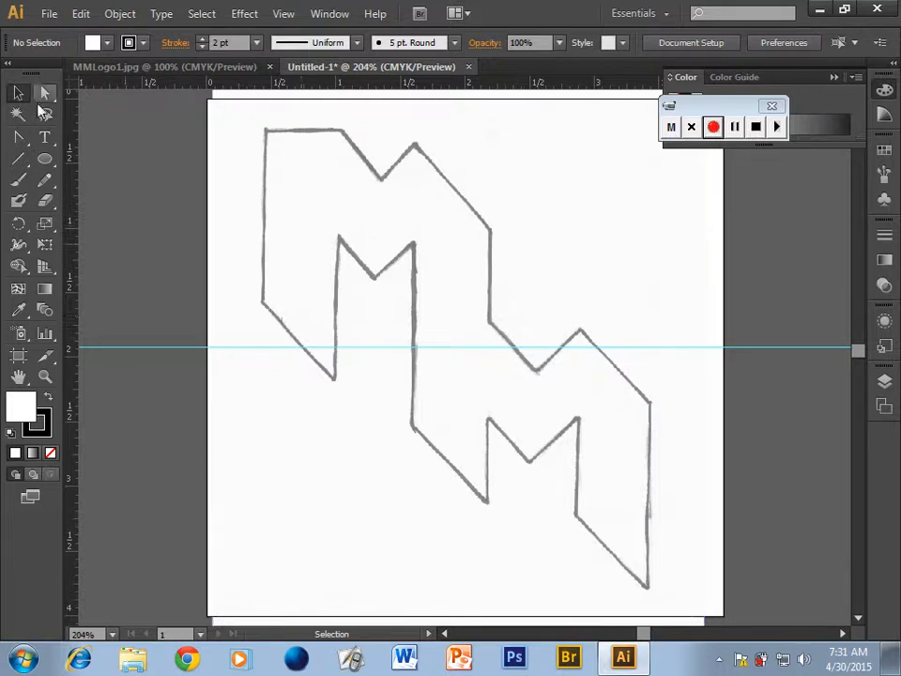
left_click(20, 139)
left_click(58, 143)
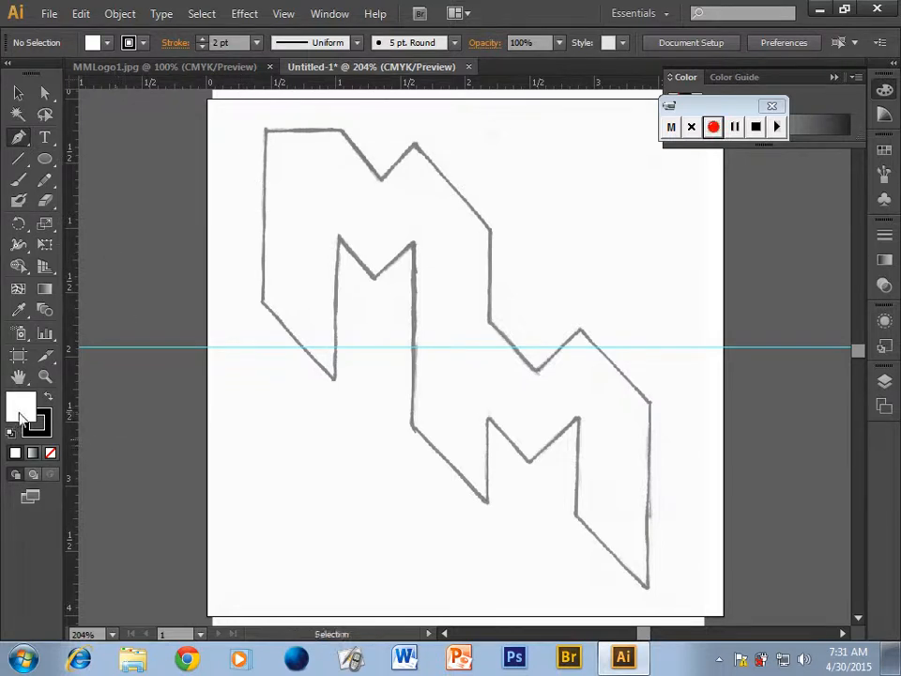
left_click(52, 454)
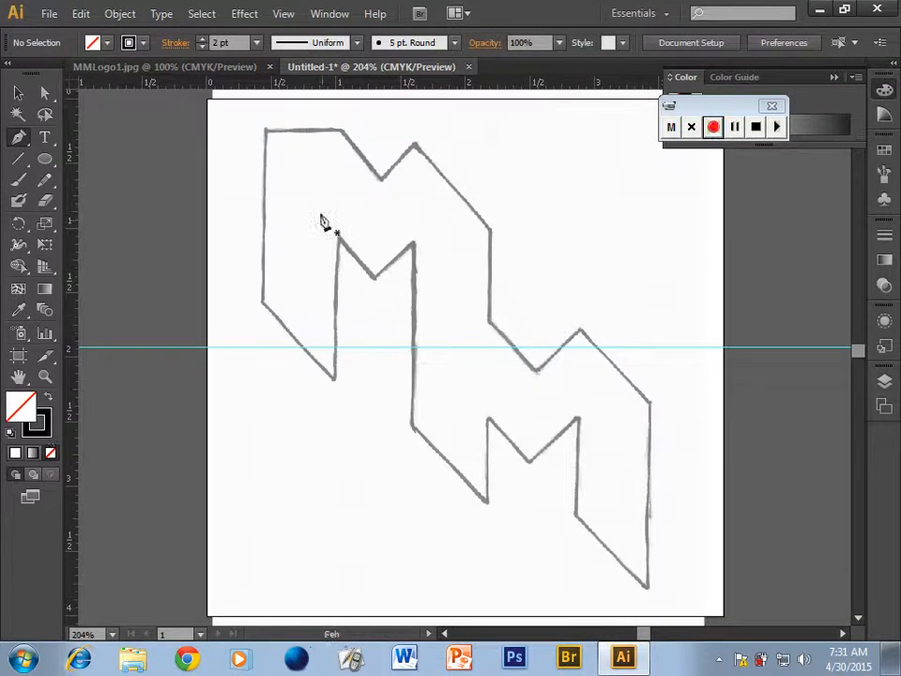
Trace the sketch's upper outline with straight Pen segments, from the first M's top-left corner to the second M's upper-right corner.
left_click_drag(267, 130, 345, 137)
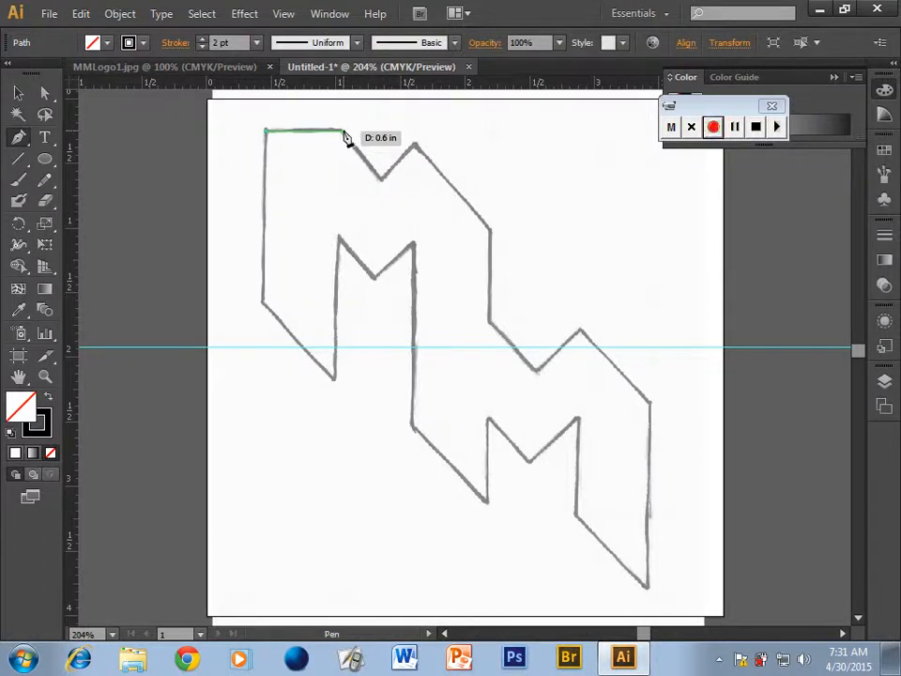
left_click_drag(346, 137, 346, 137)
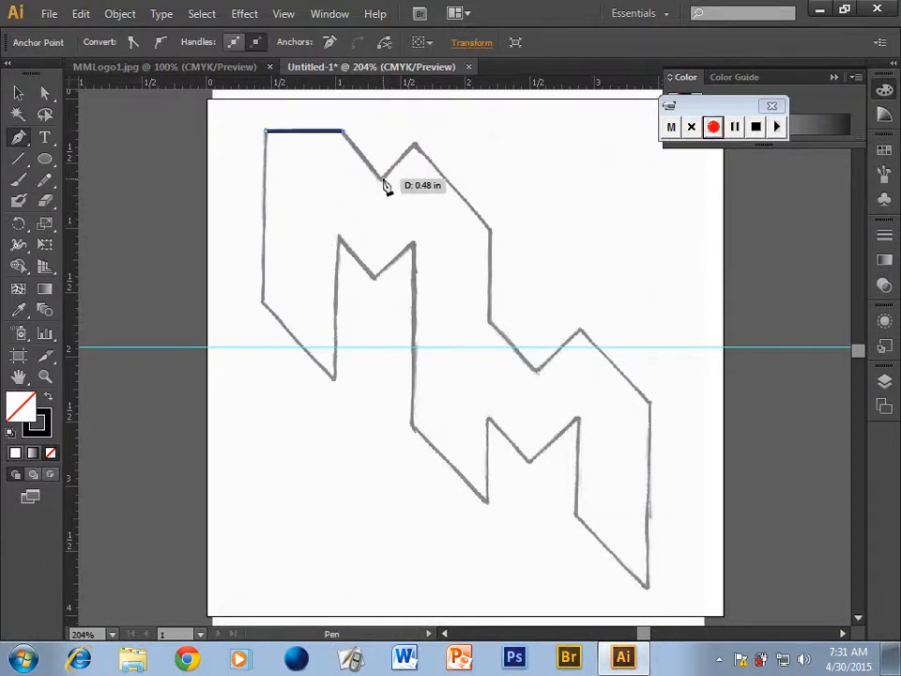
left_click_drag(385, 185, 384, 183)
left_click_drag(415, 147, 420, 153)
left_click(489, 229)
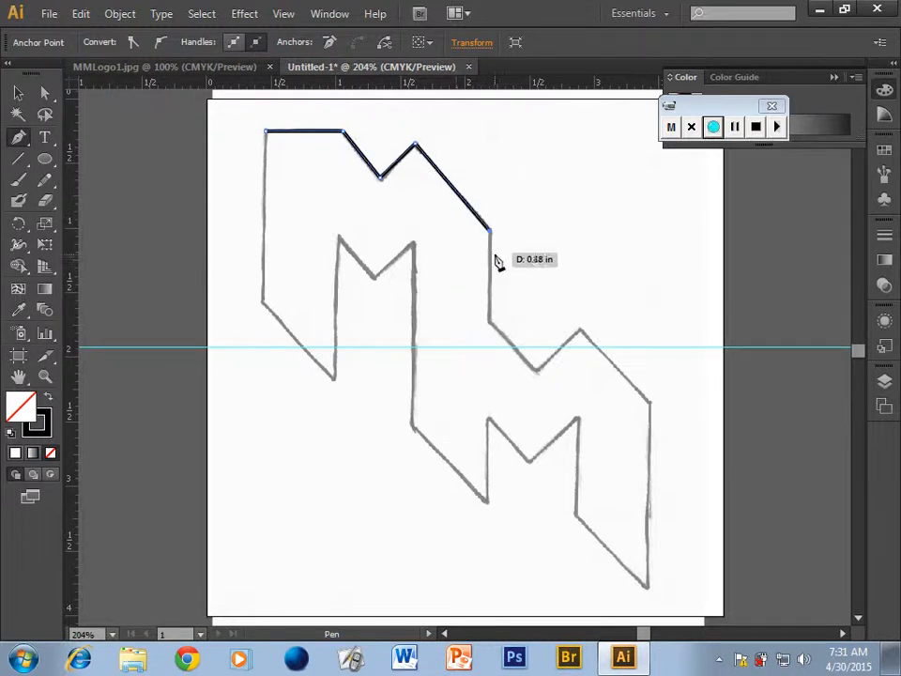
left_click(489, 321)
left_click(537, 370)
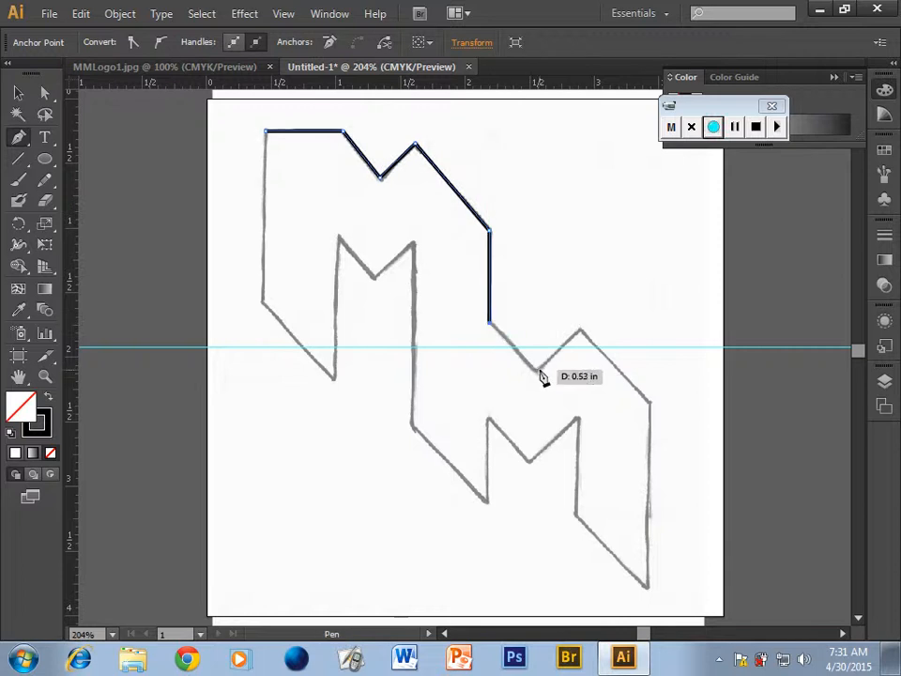
left_click(582, 330)
left_click(650, 402)
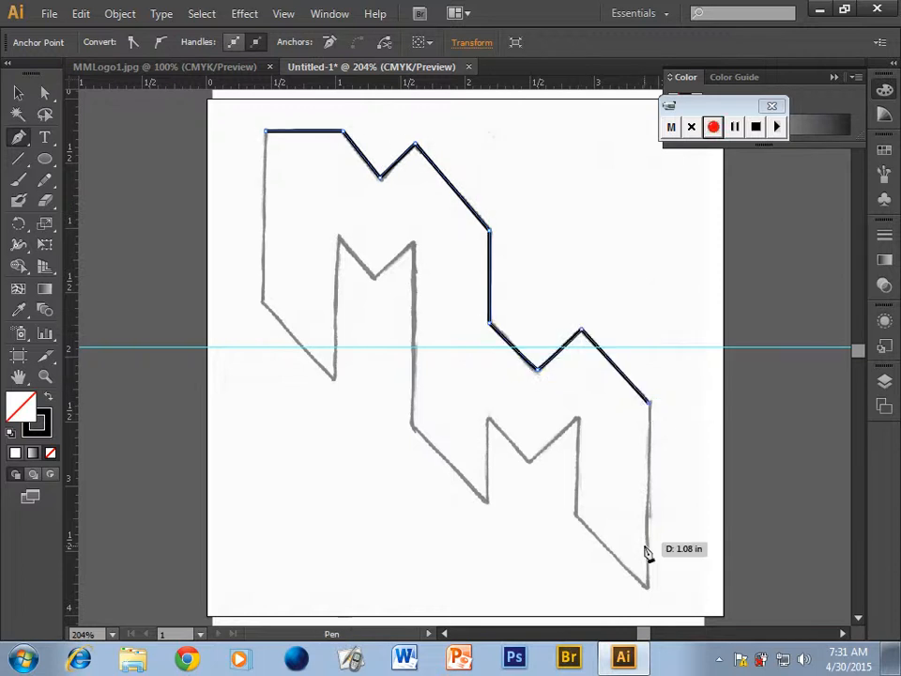
Continue the Pen path down the second M's right side and around its inner notch to its lower-left tip.
left_click(647, 590)
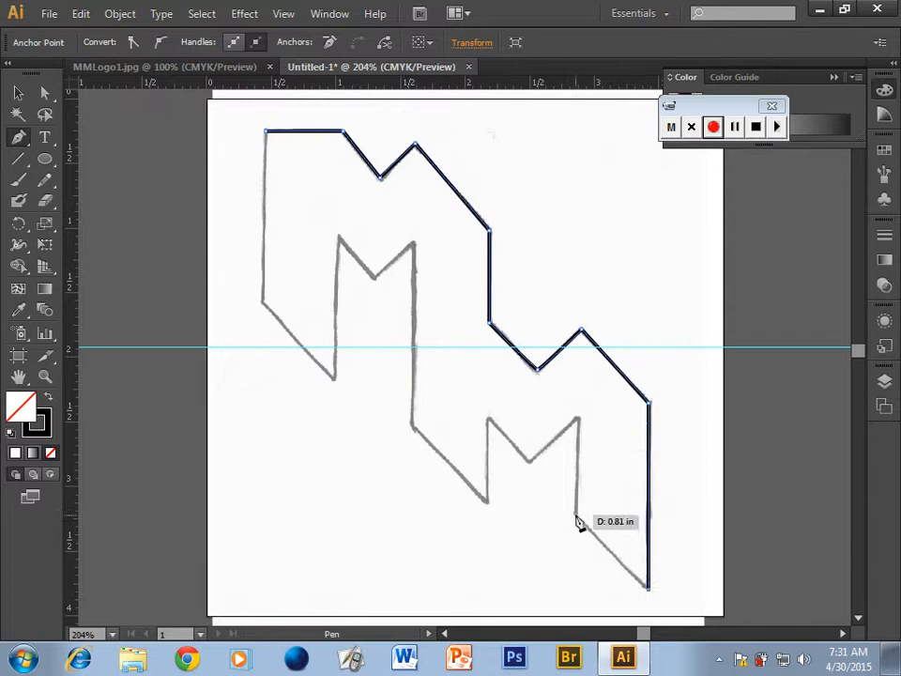
left_click(576, 514)
left_click(578, 421)
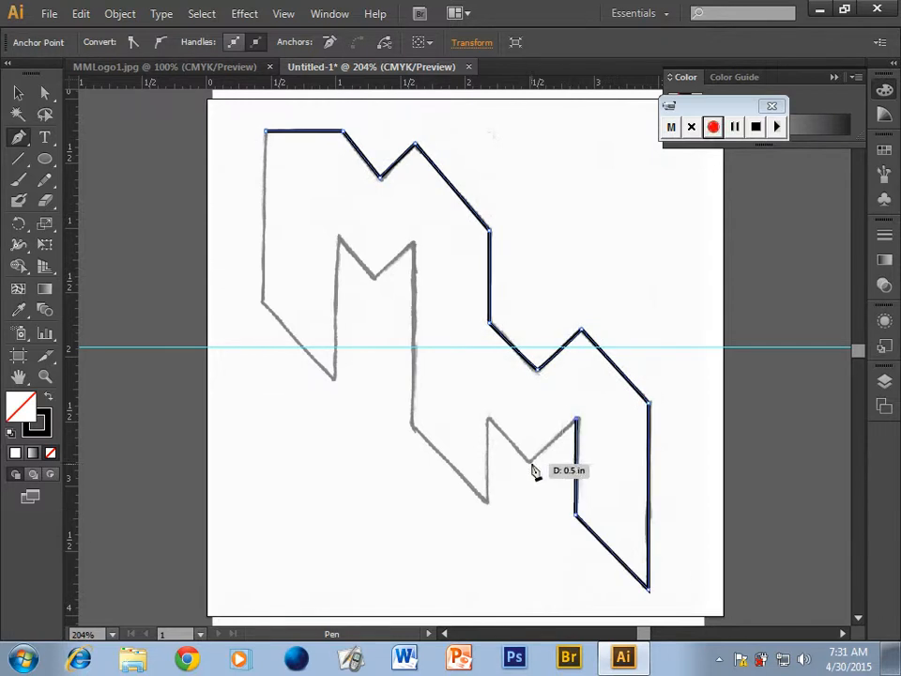
left_click(529, 463)
left_click(488, 421)
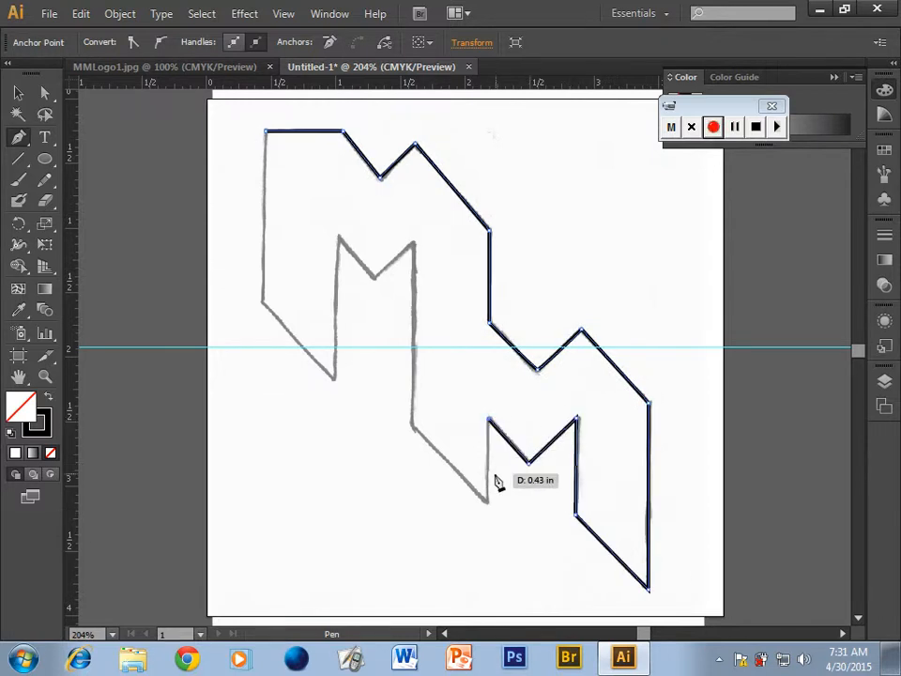
left_click(488, 499)
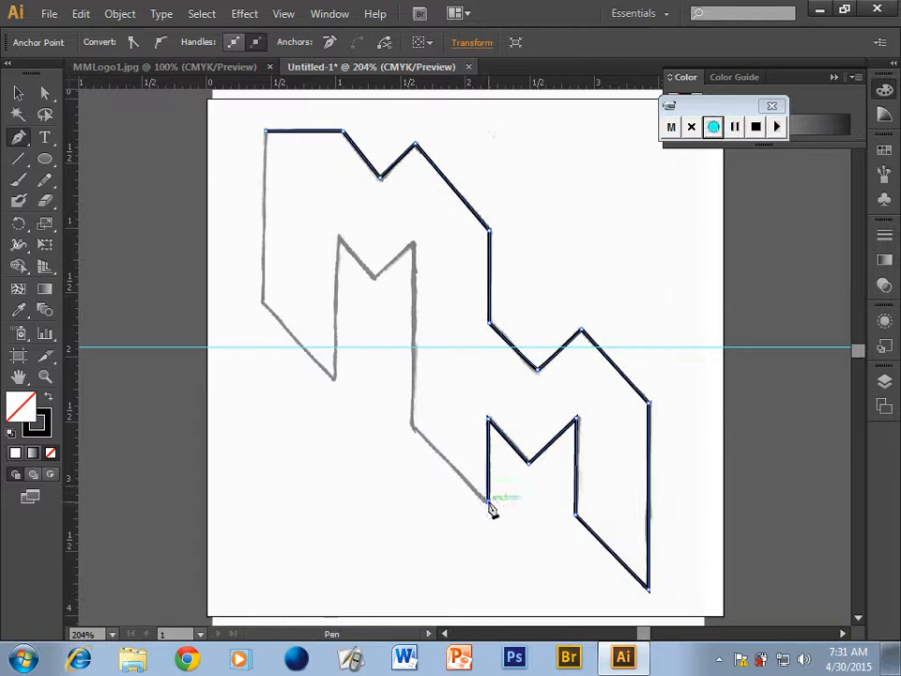
Continue the Pen path around the first M's inner notch and left leg, closing it at the starting anchor.
left_click(413, 426)
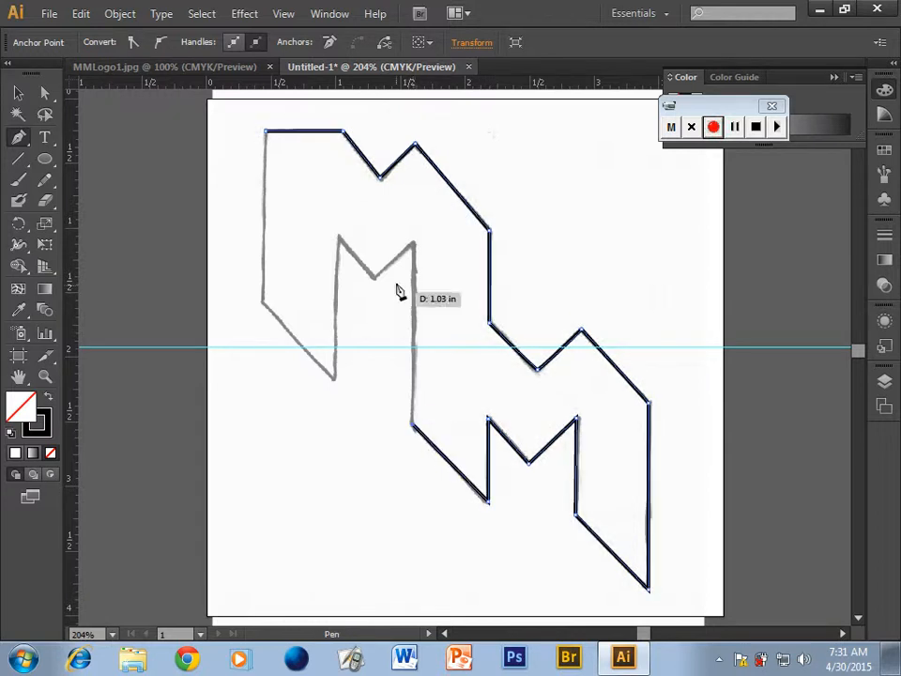
left_click(413, 246)
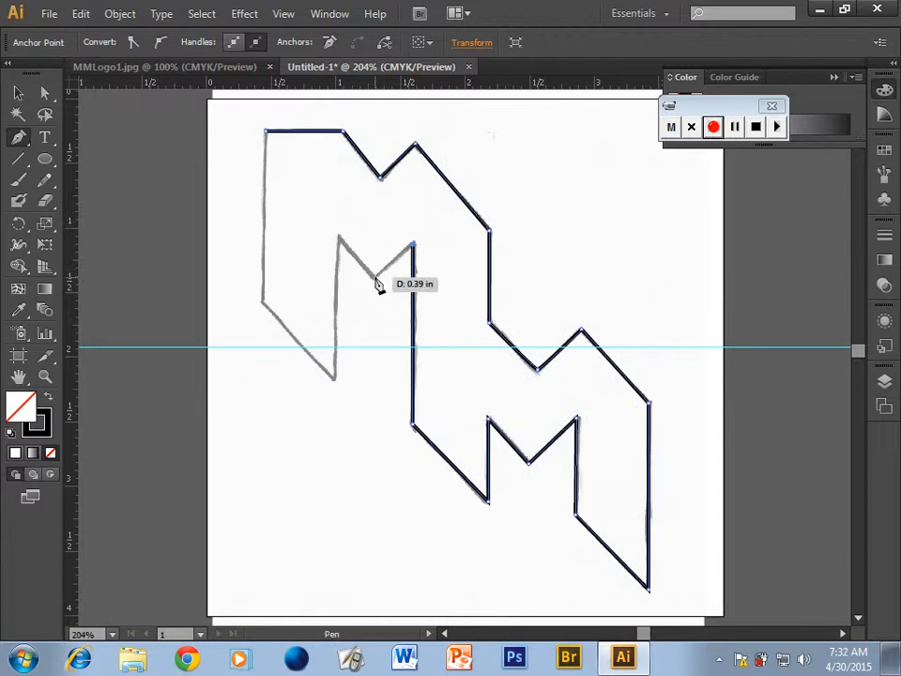
left_click(376, 274)
left_click(338, 238)
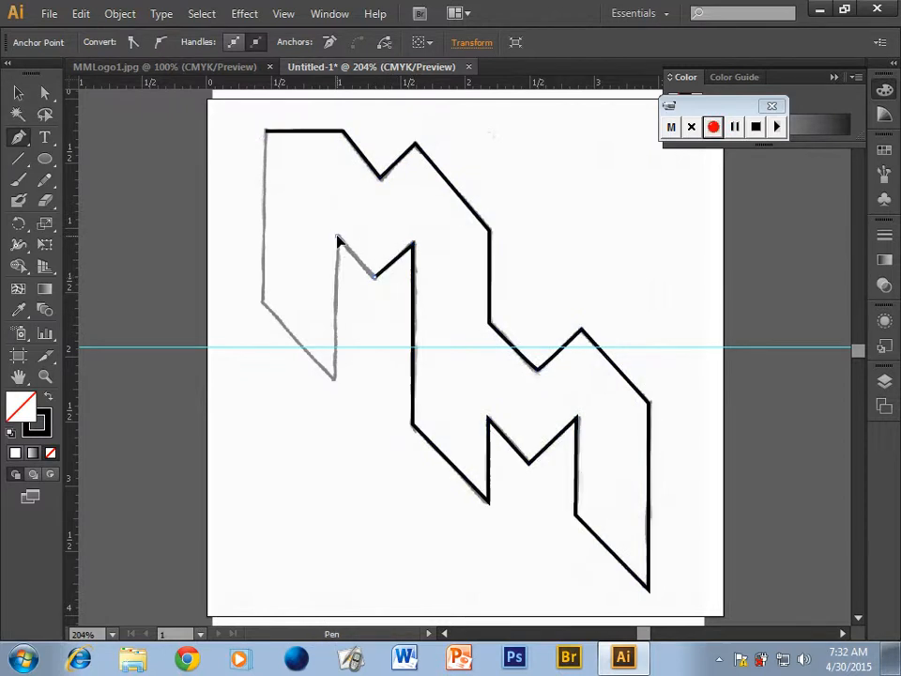
left_click(336, 378)
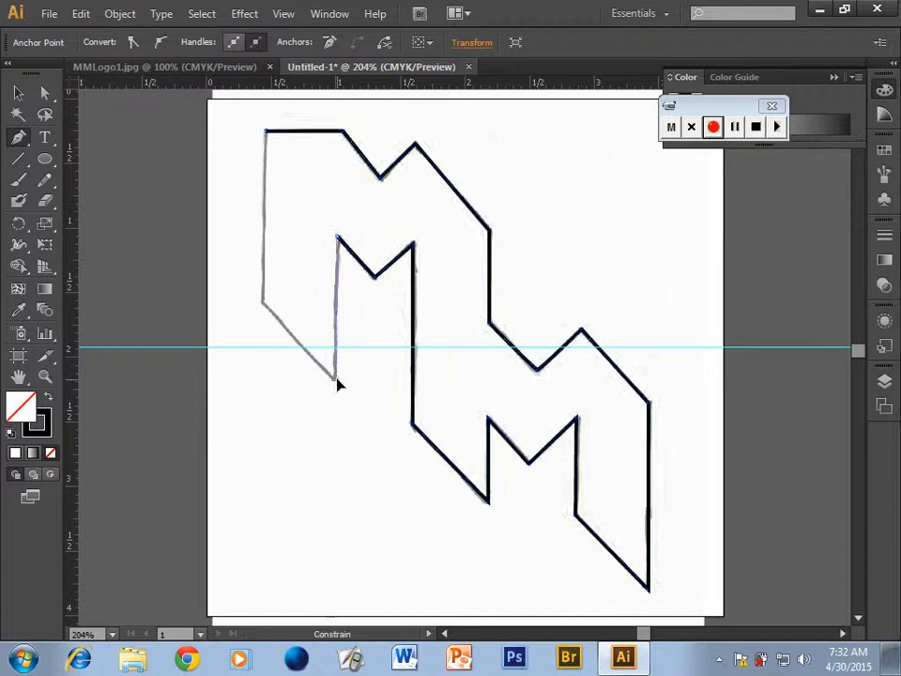
left_click(264, 302)
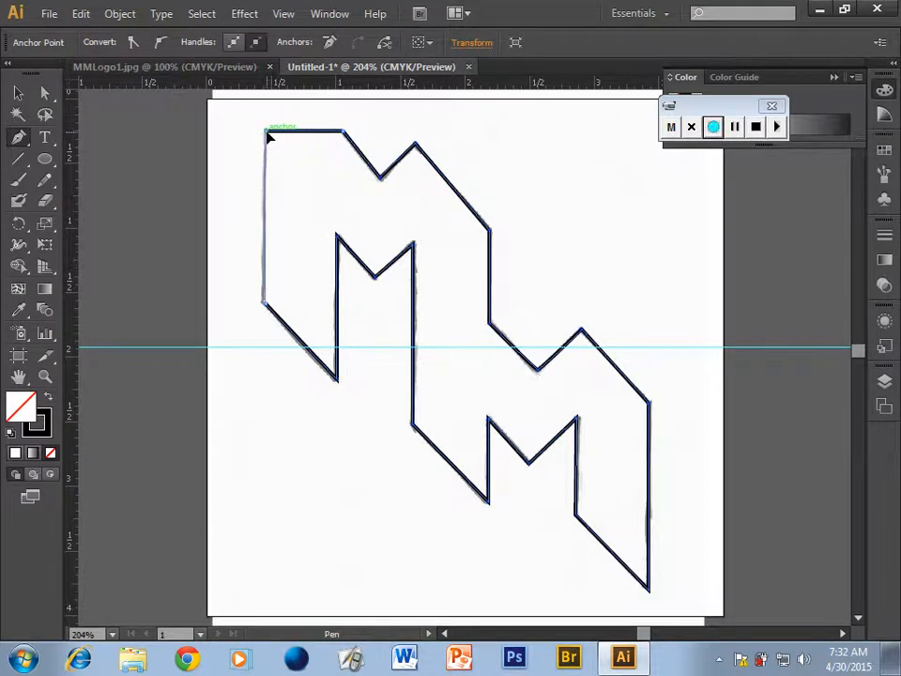
left_click(269, 134)
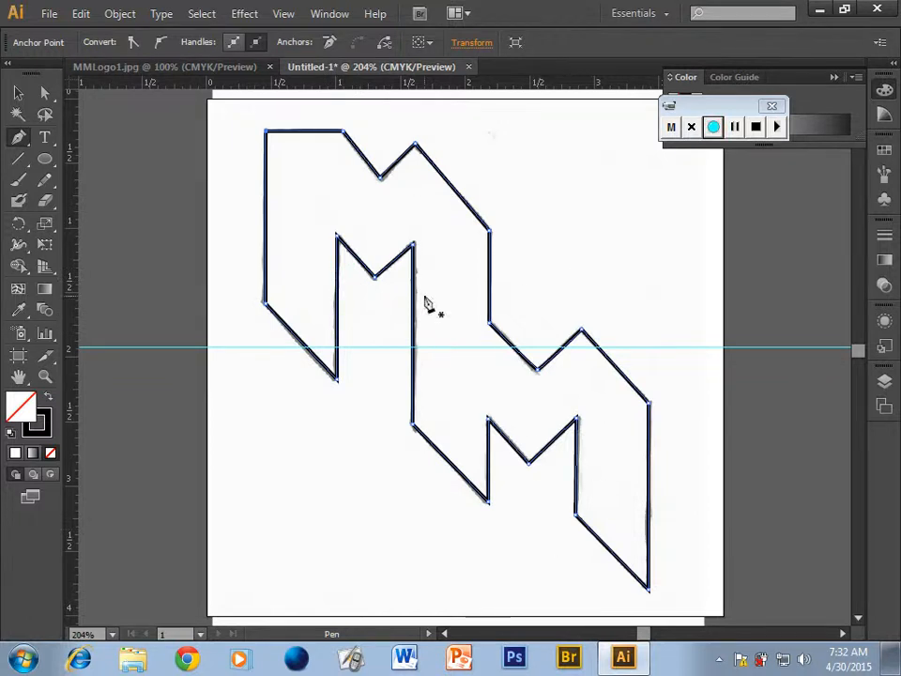
Expand Layer 1 in the Layers panel, hide the sketch image so only the traced path shows, and collapse the panel.
left_click(884, 381)
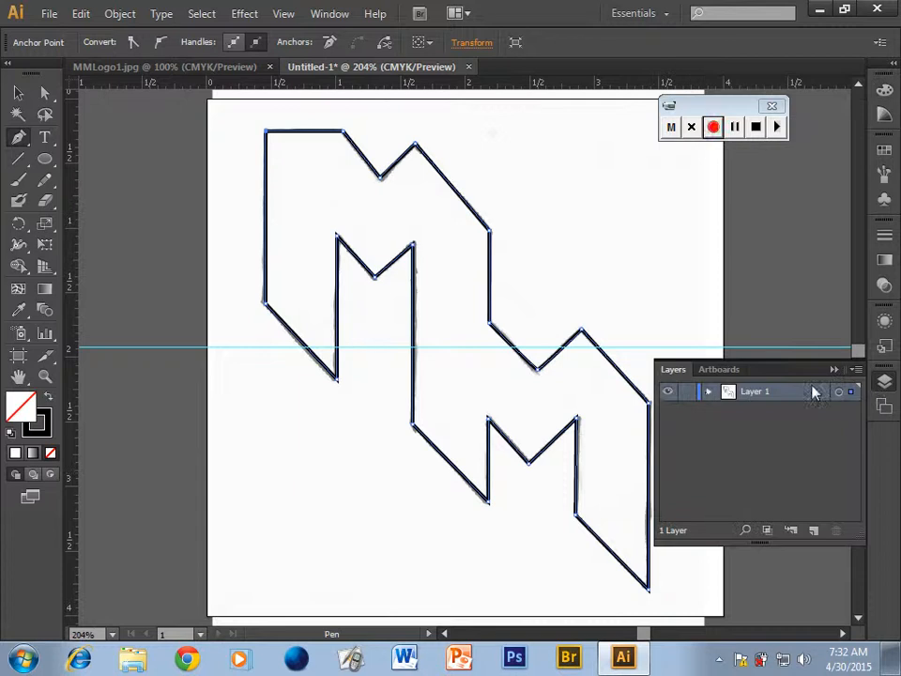
left_click(709, 392)
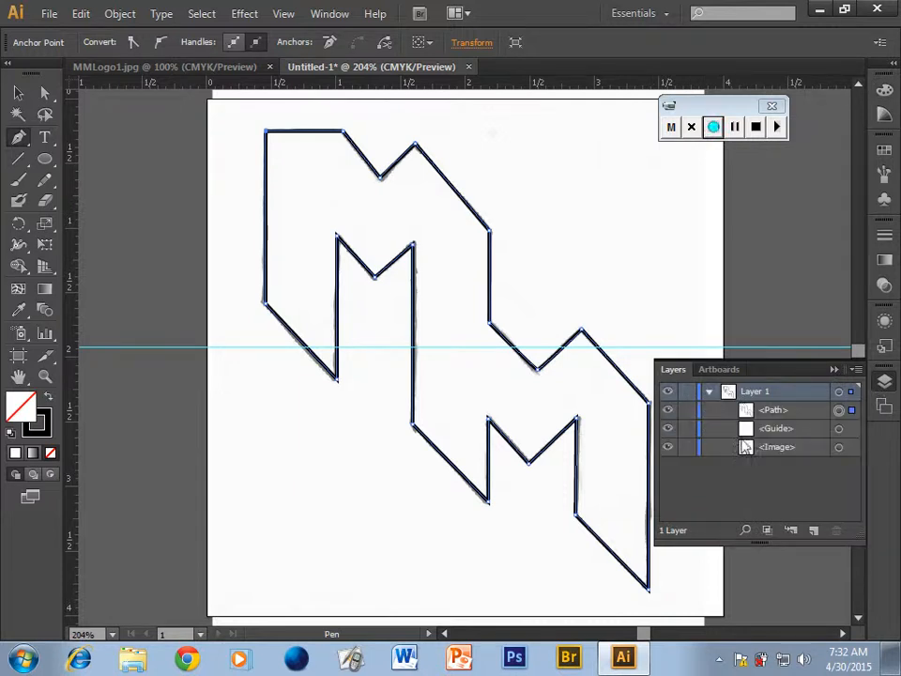
left_click(668, 449)
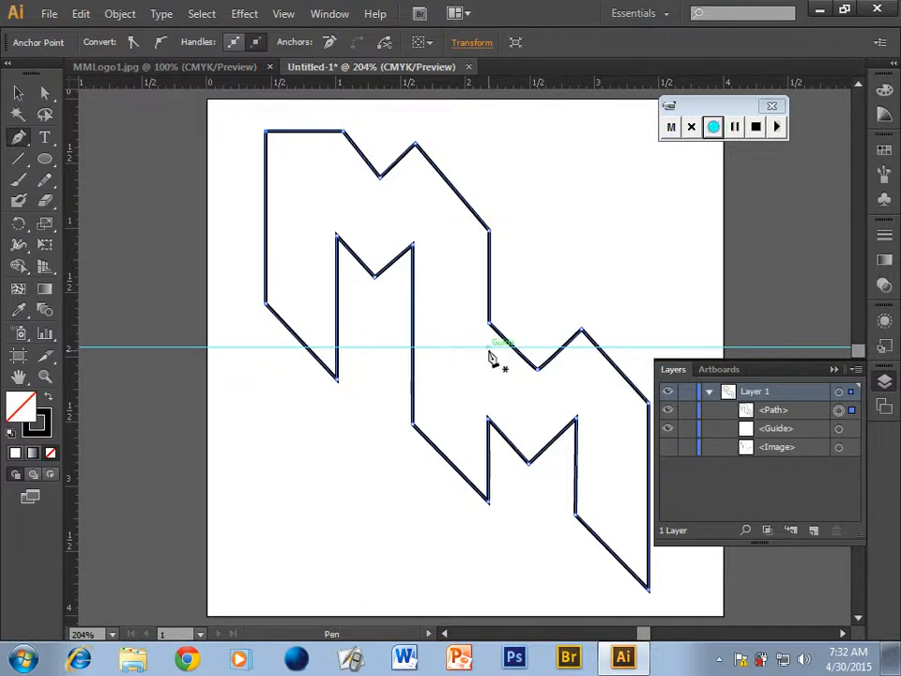
left_click(834, 371)
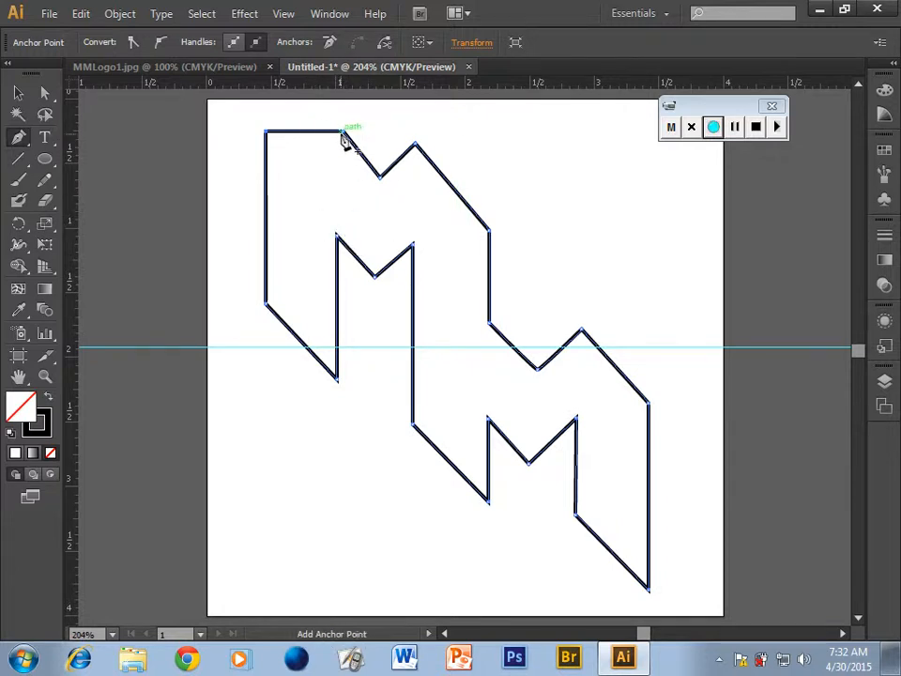
Place a vertical guide through the first M's left inner peak, at about 1 in on the horizontal ruler.
left_click_drag(343, 139, 346, 172)
key("ctrl")
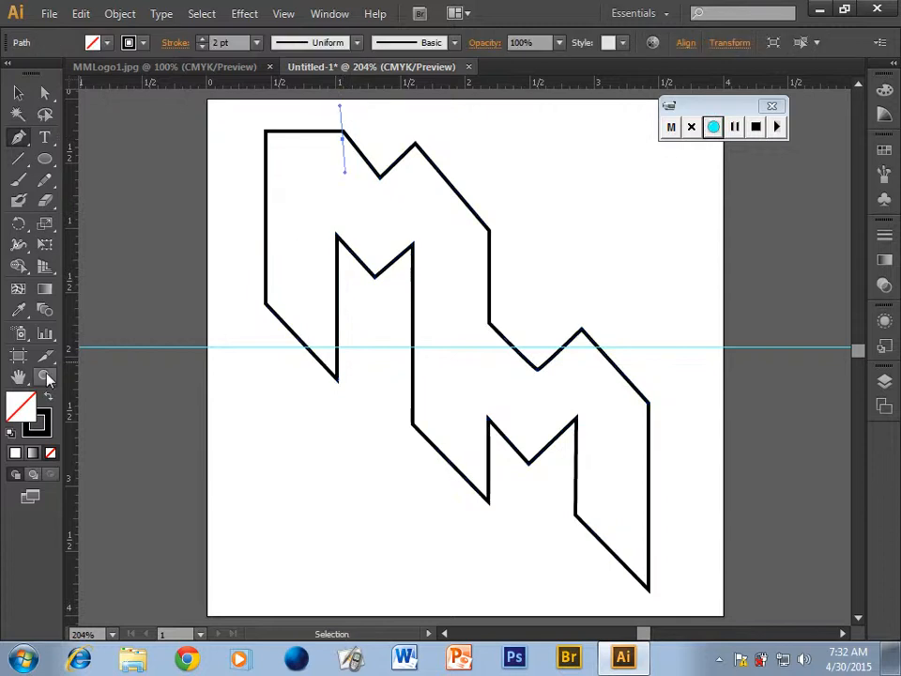
left_click(50, 377)
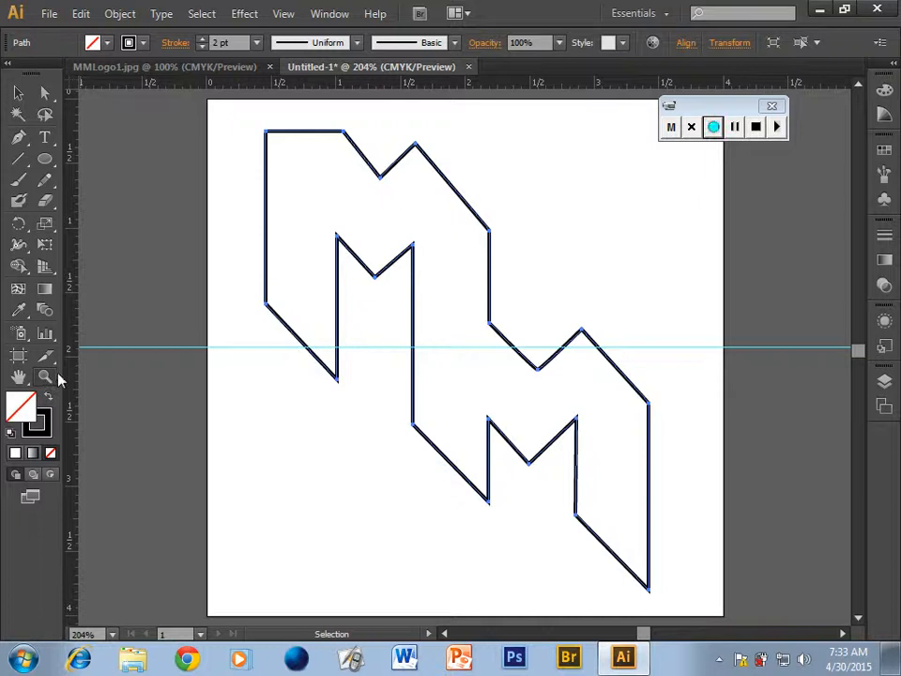
left_click(336, 183)
left_click(464, 352)
scroll(479, 412, "down", 1)
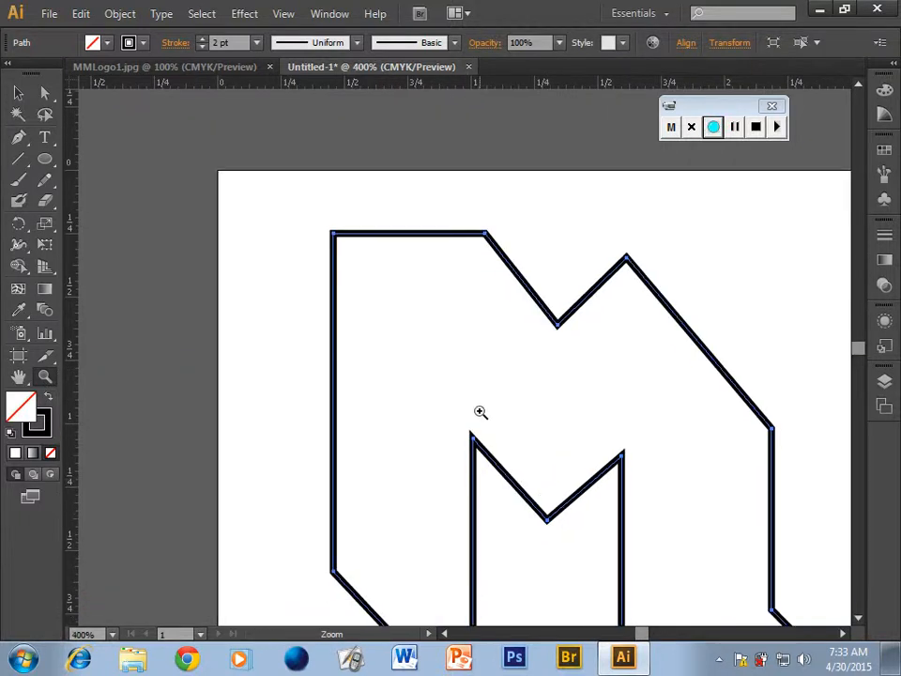
scroll(236, 161, "down", 1)
left_click(45, 91)
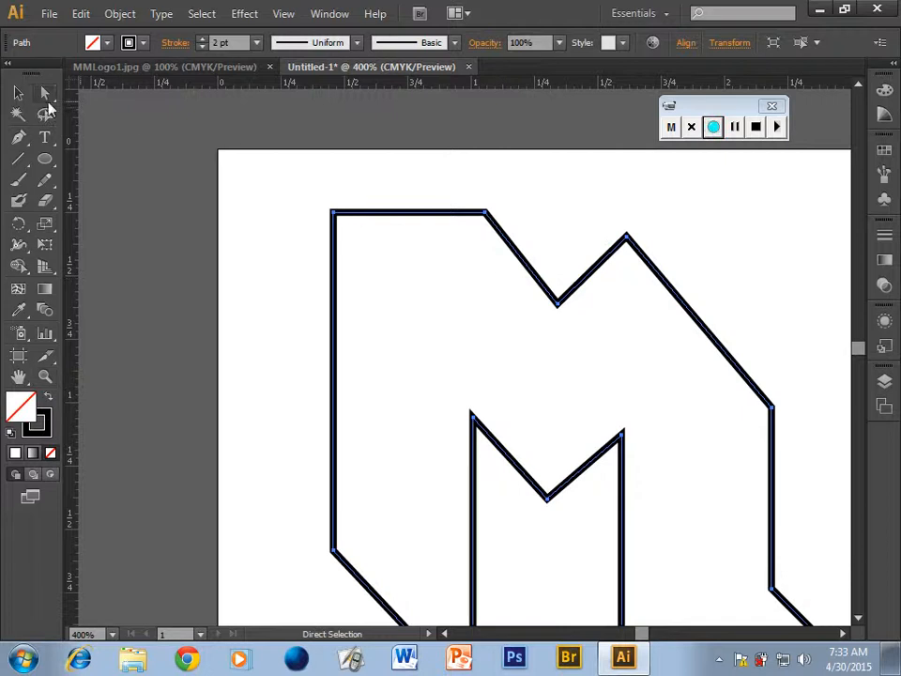
left_click(486, 212)
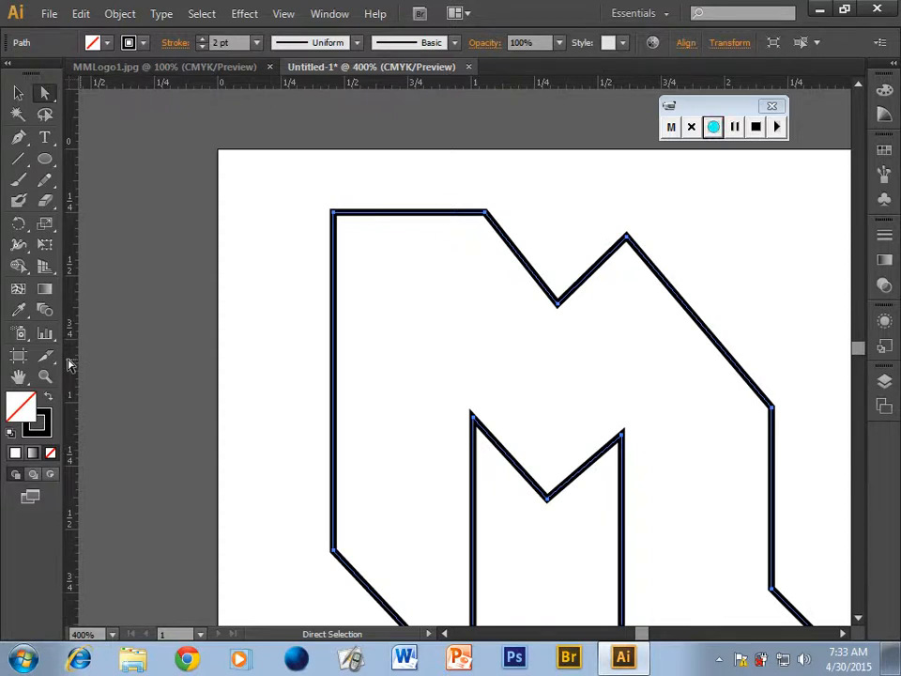
left_click_drag(70, 364, 473, 416)
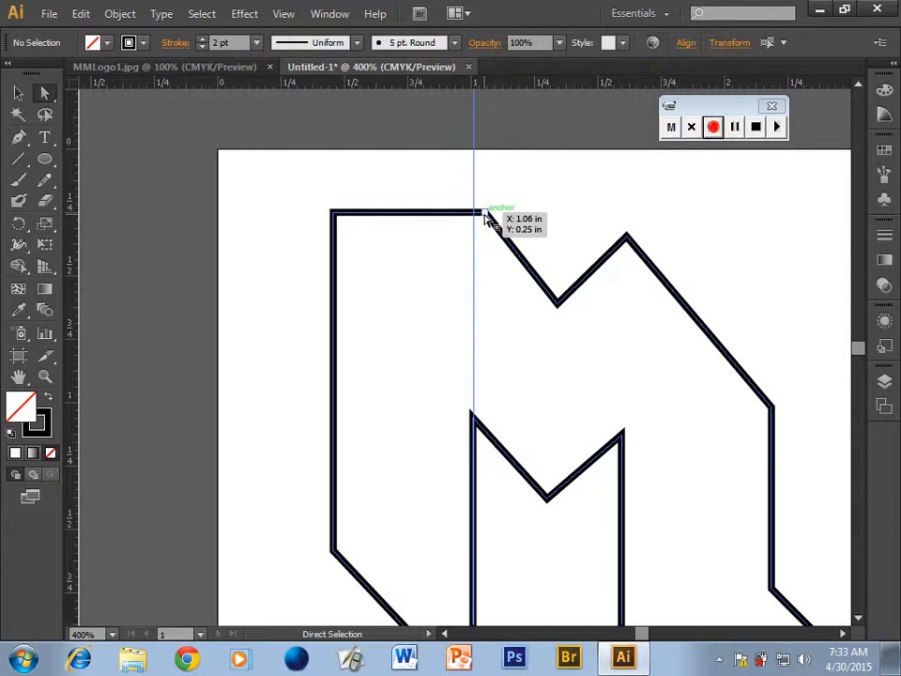
Move the first M's top-edge right anchor onto the 1 in guide and its outer peak onto a new vertical guide through the right inner peak.
left_click_drag(484, 215, 475, 215)
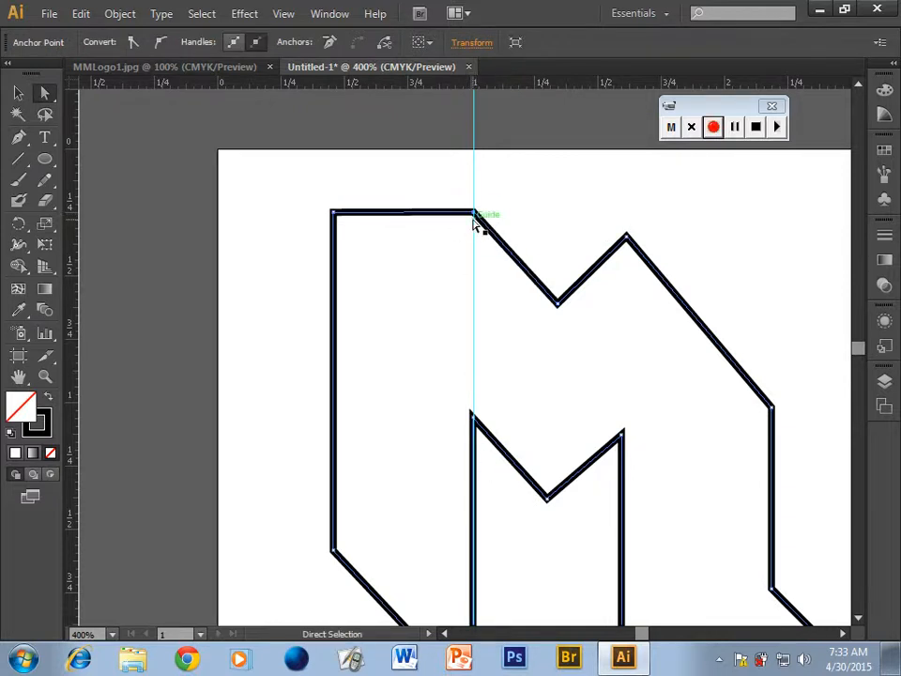
scroll(551, 416, "down", 1)
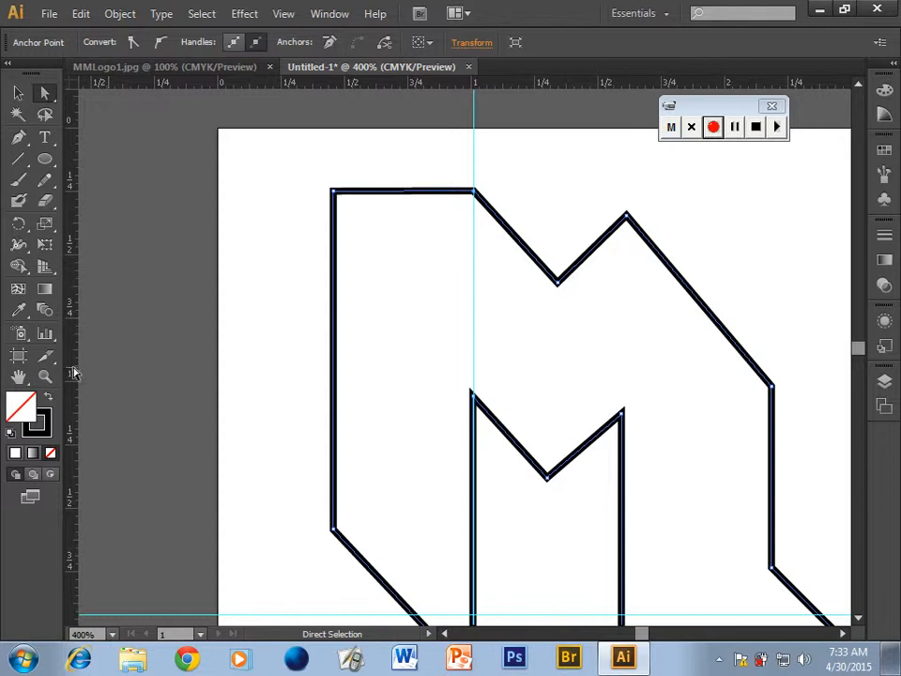
left_click_drag(74, 374, 622, 408)
left_click(617, 260)
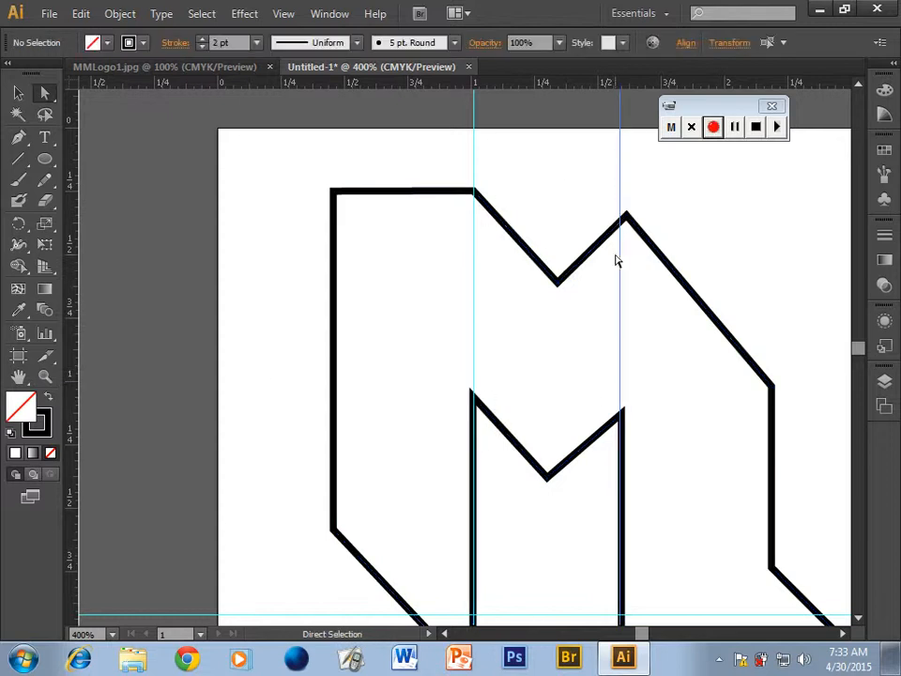
left_click(625, 216)
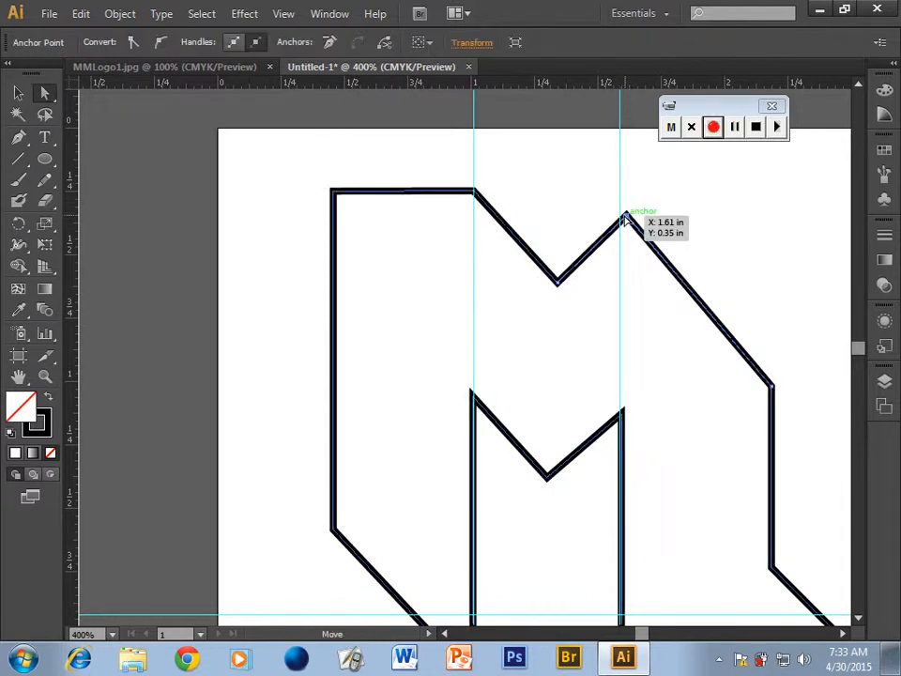
left_click_drag(625, 218, 620, 216)
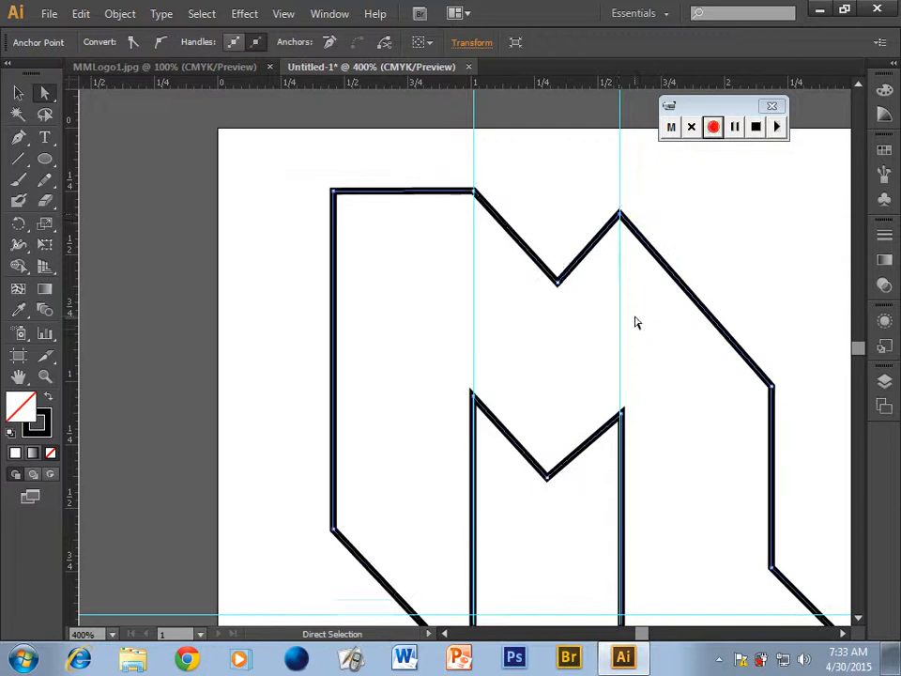
Place a vertical guide through the second M's left inner peak, along the upper vertical edge joining the two letters.
scroll(490, 358, "down", 3)
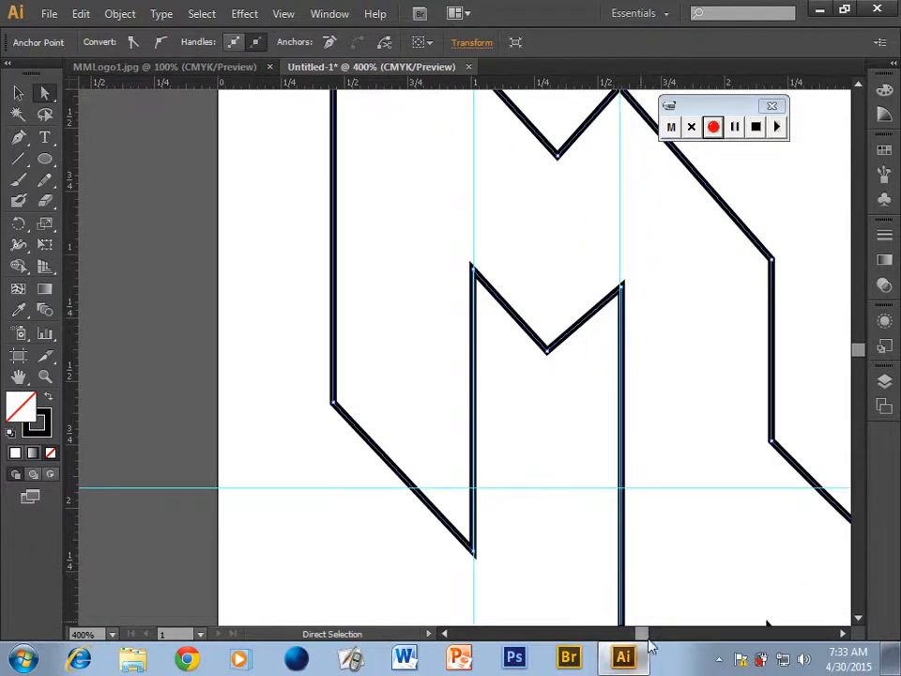
mouse_move(644, 636)
left_mouse_down()
mouse_move(657, 638)
mouse_move(632, 631)
left_mouse_up()
scroll(673, 453, "down", 3)
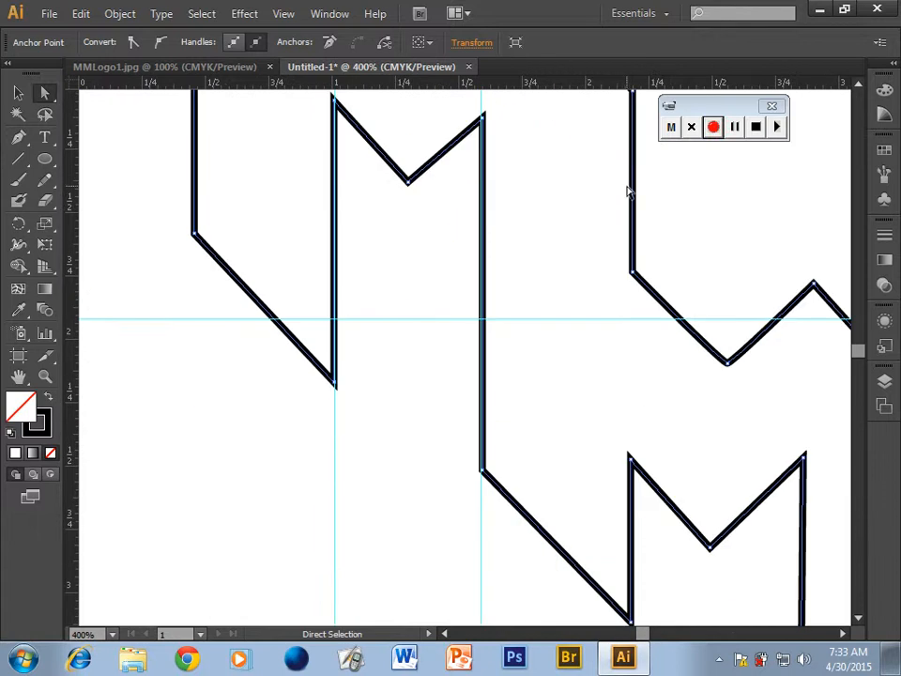
left_click_drag(70, 365, 632, 408)
left_click(634, 409)
scroll(634, 409, "up", 2)
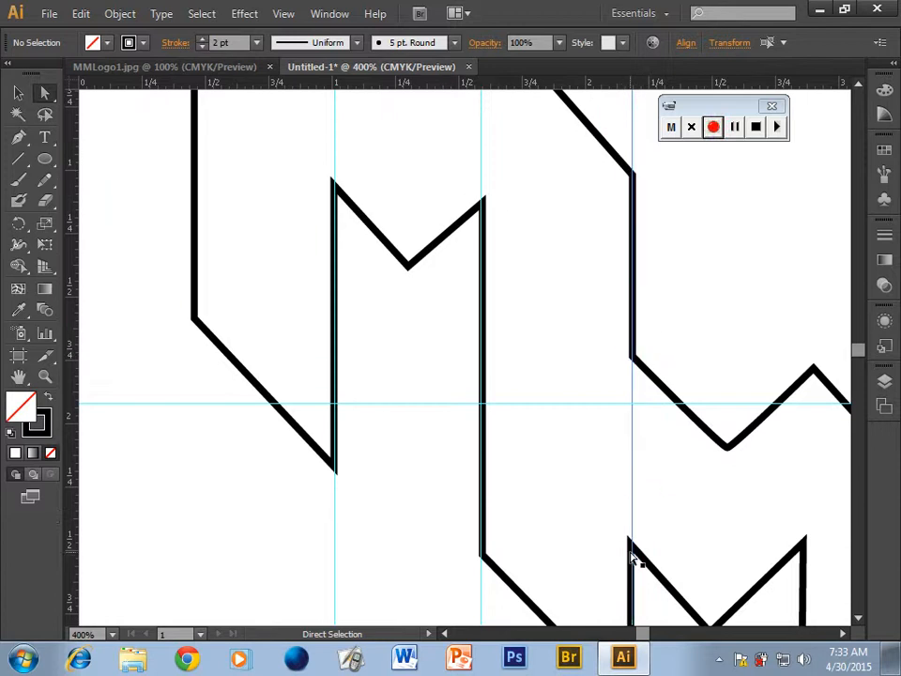
scroll(632, 551, "down", 1)
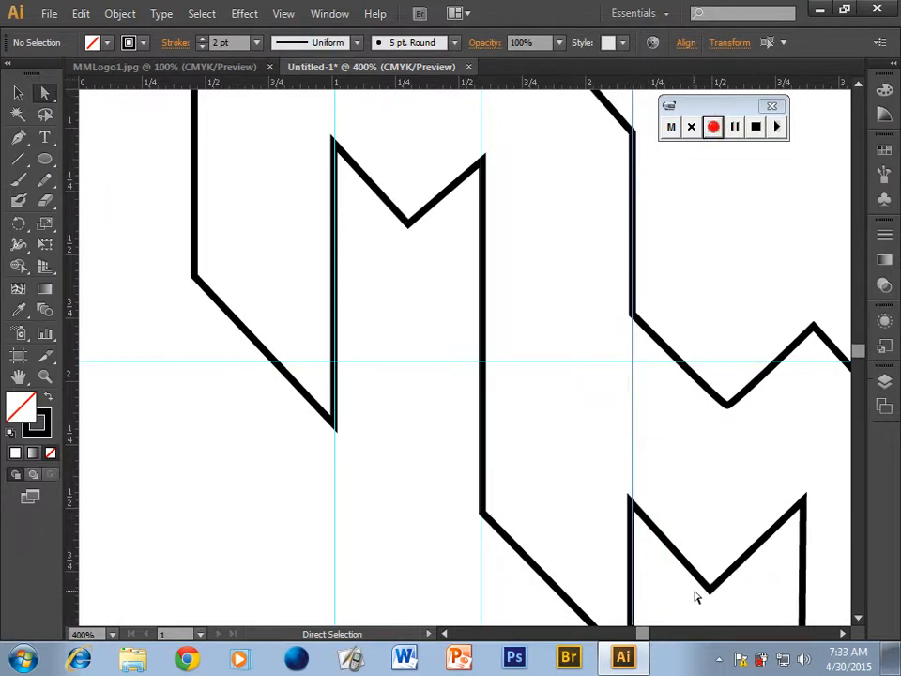
Place a vertical guide through the second M's right inner peak and move its outer peak anchor onto that guide.
left_click(835, 633)
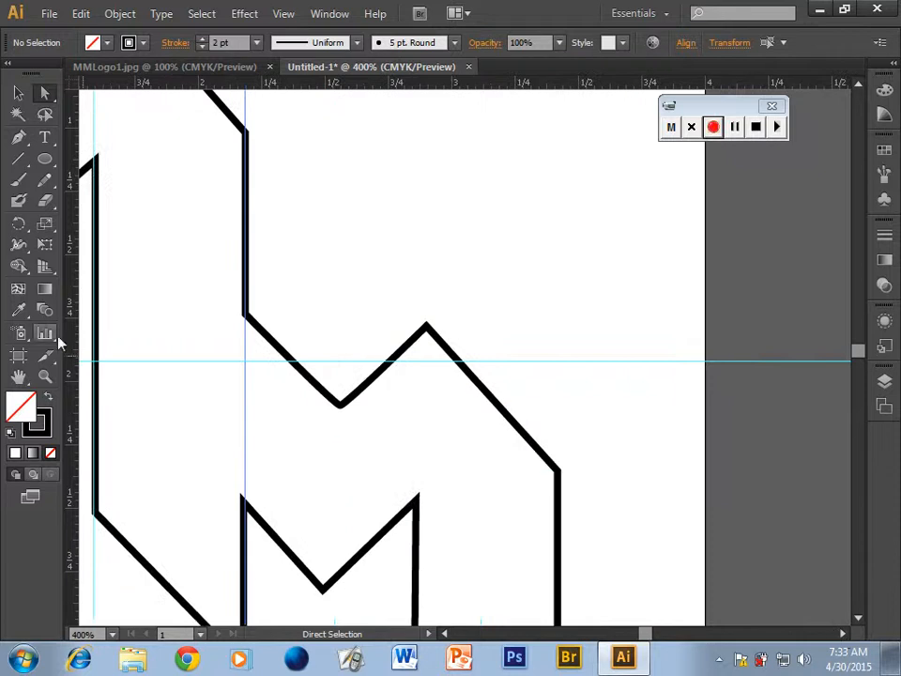
left_click_drag(69, 263, 417, 405)
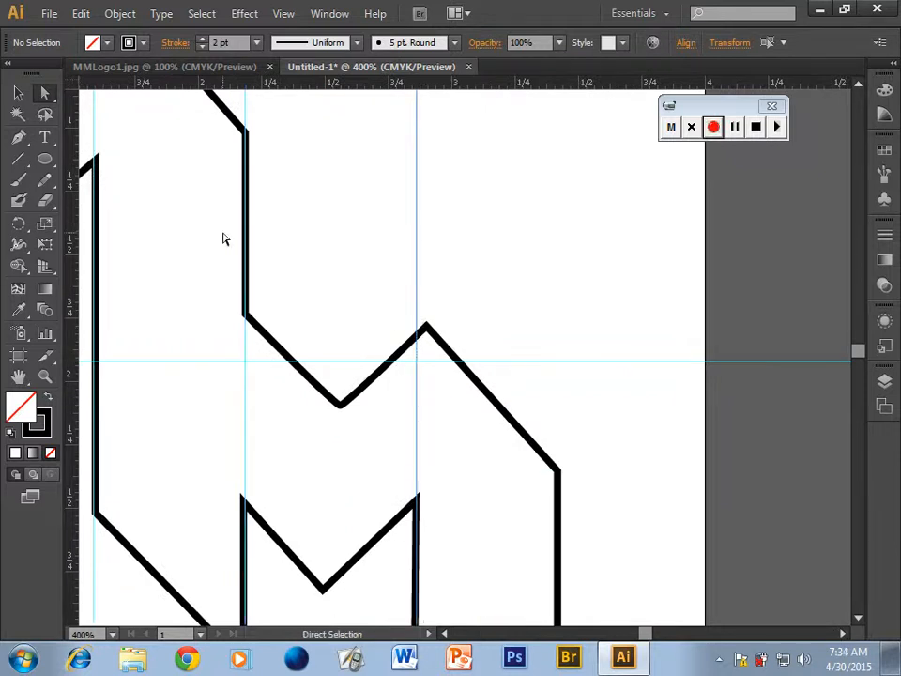
left_click_drag(428, 330, 418, 324)
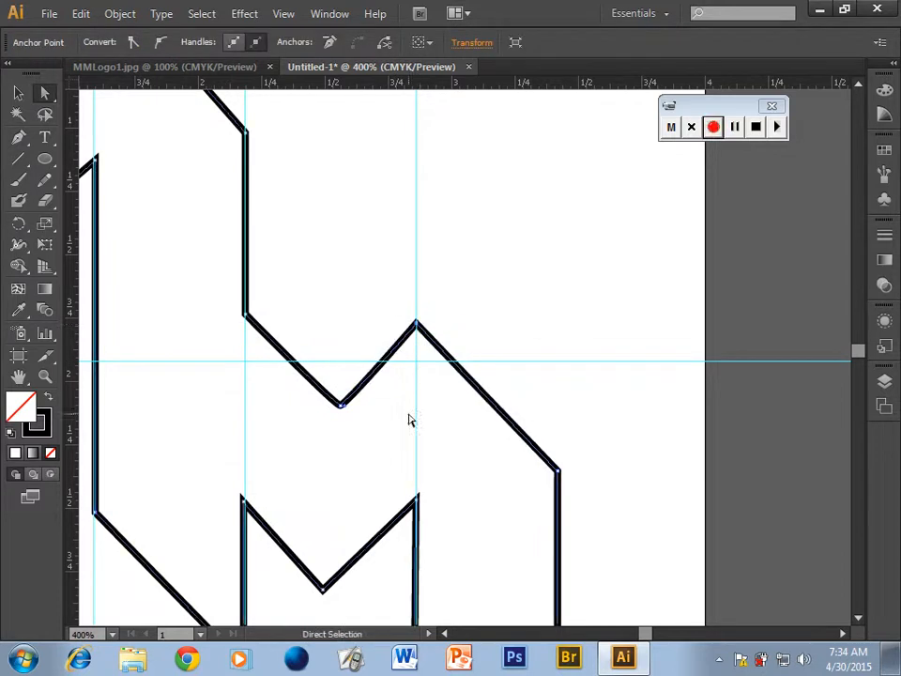
Place a horizontal guide at the first M's left inner peak and align the right inner peak and the outer right shoulder anchor to it.
left_click_drag(442, 636, 447, 637)
scroll(380, 481, "up", 5)
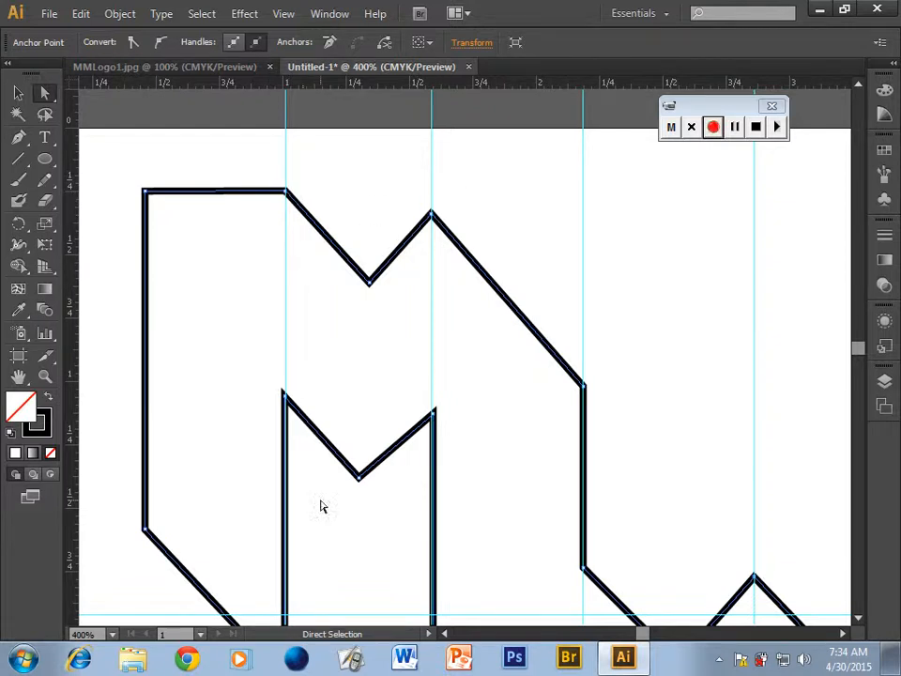
scroll(320, 516, "down", 2)
left_click_drag(317, 84, 328, 334)
left_click_drag(432, 351, 432, 333)
left_click_drag(583, 324, 583, 332)
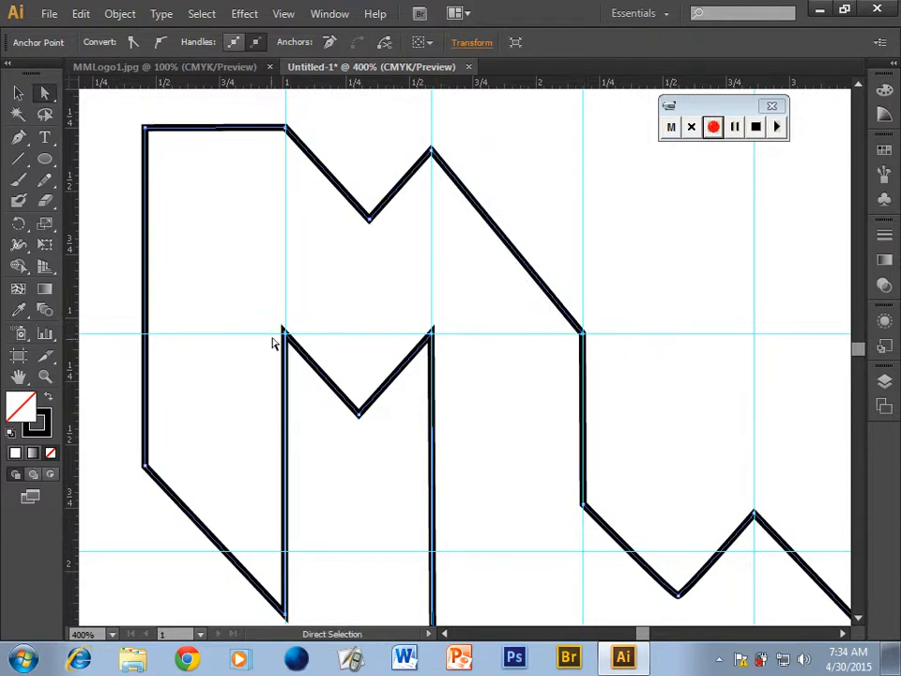
scroll(384, 412, "down", 5)
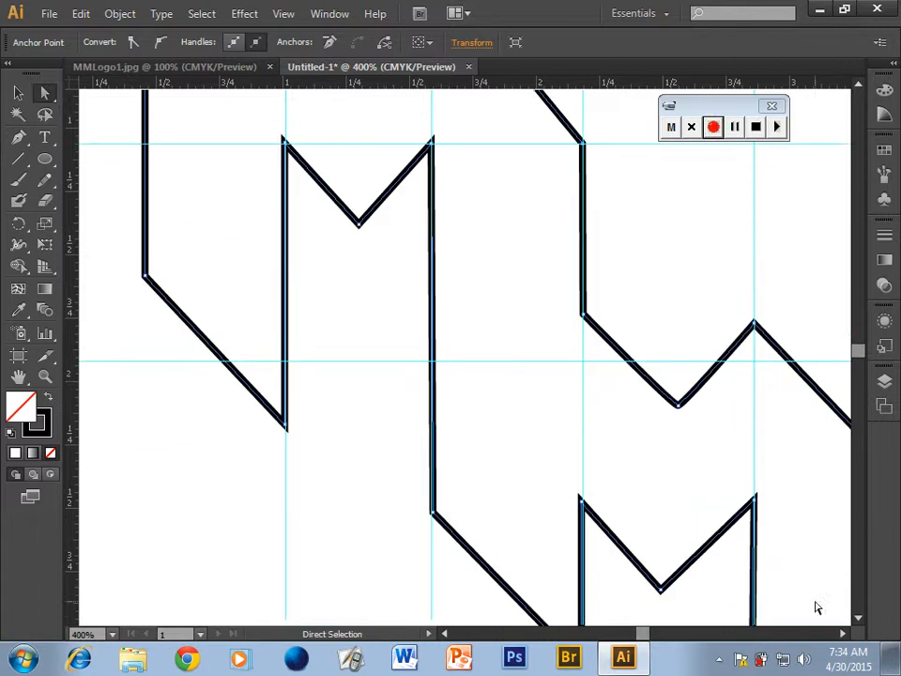
left_click(842, 635)
scroll(841, 628, "down", 2)
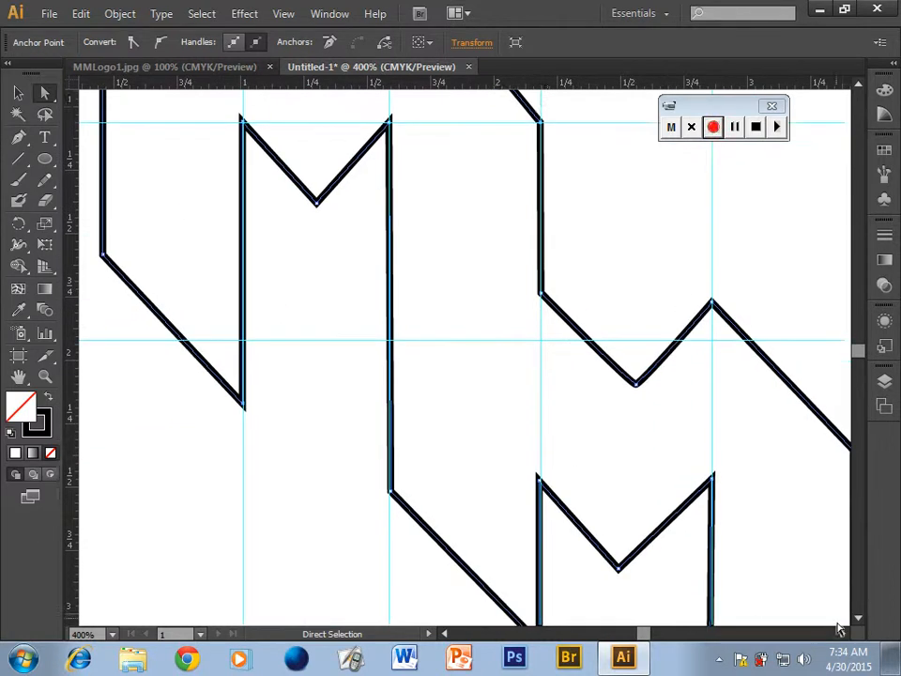
left_click(842, 634)
left_click(842, 634)
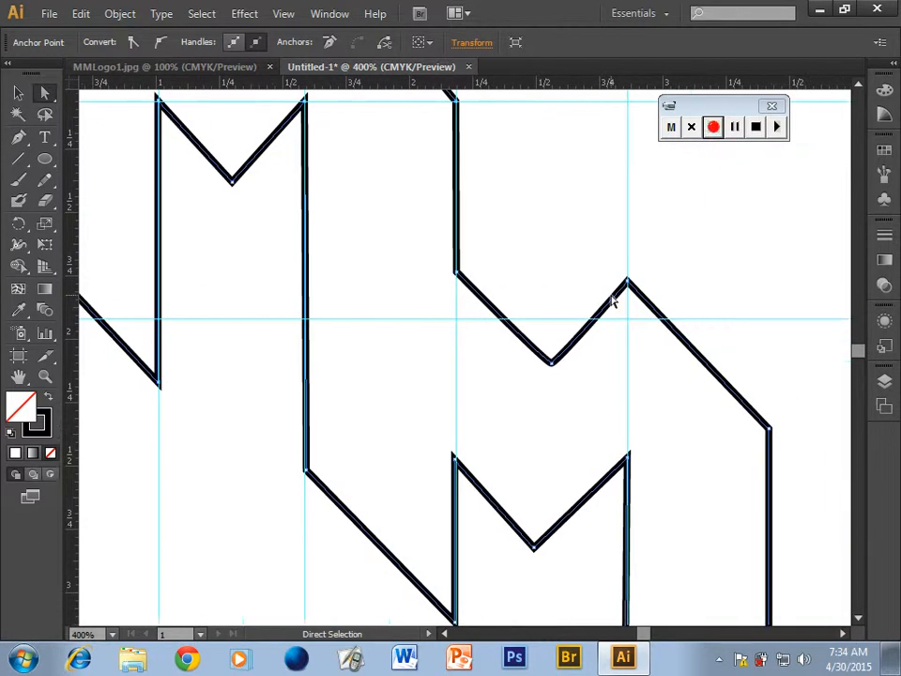
scroll(731, 477, "down", 2)
scroll(247, 431, "up", 4)
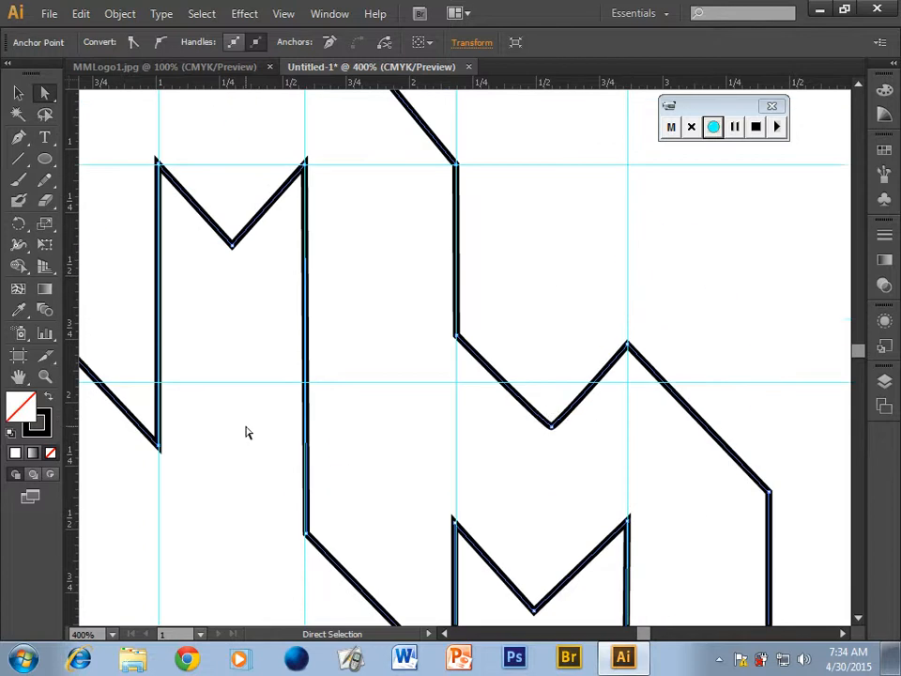
Fit the artboard in the window and hide the guides.
key("ctrl+0")
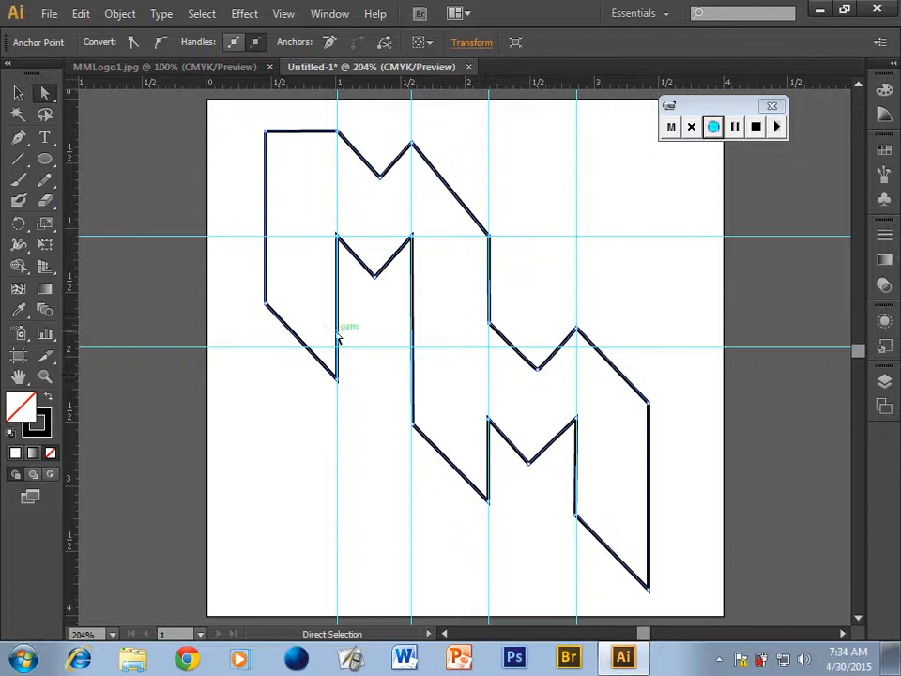
left_click(284, 15)
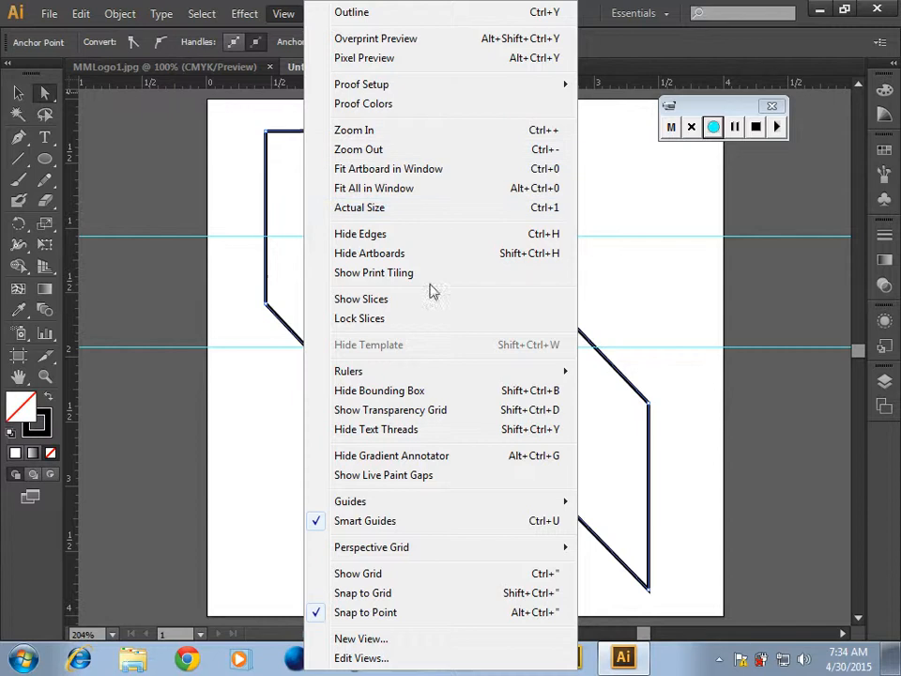
mouse_move(391, 503)
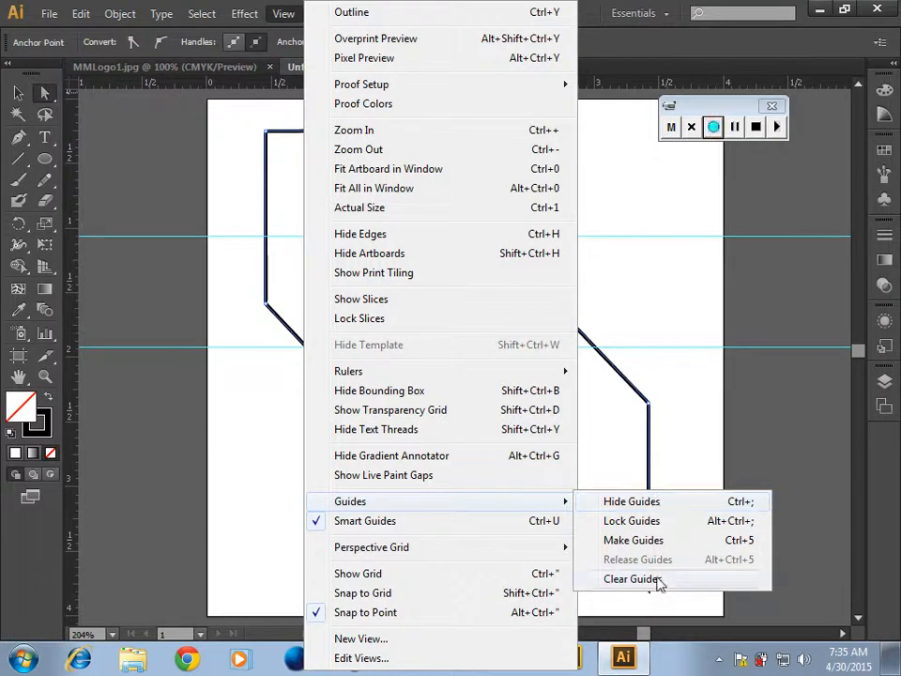
left_click(645, 507)
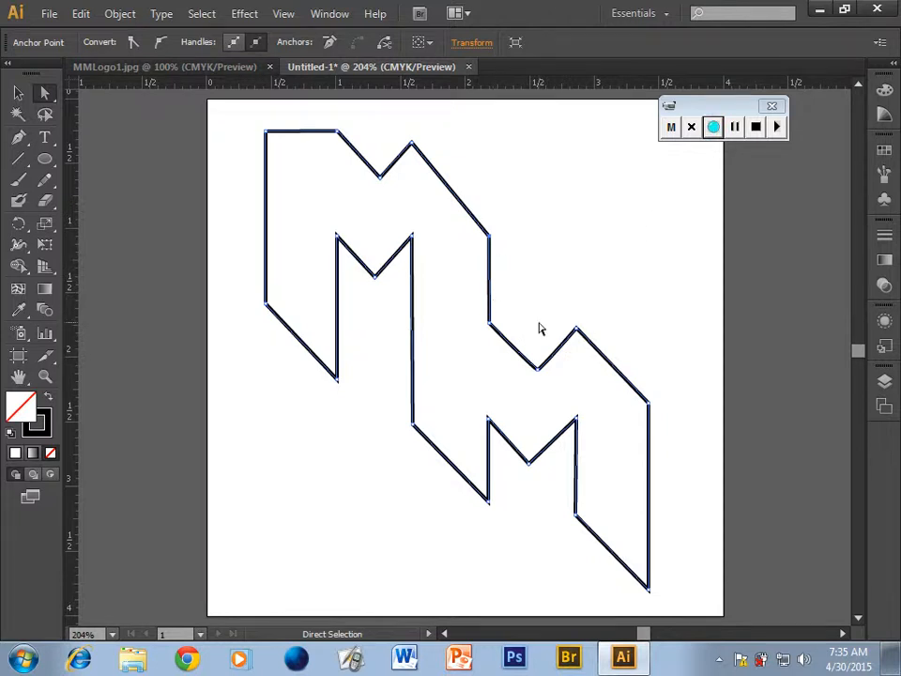
Select the whole logo path and fill it with the cyan-blue colour 0ADAEA.
scroll(503, 392, "up", 1)
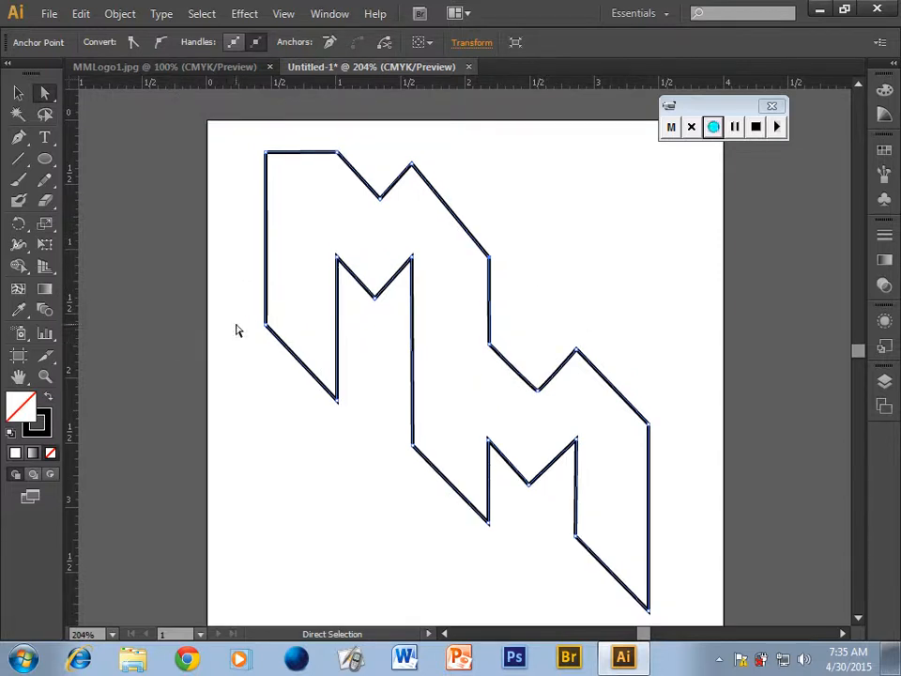
left_click(19, 93)
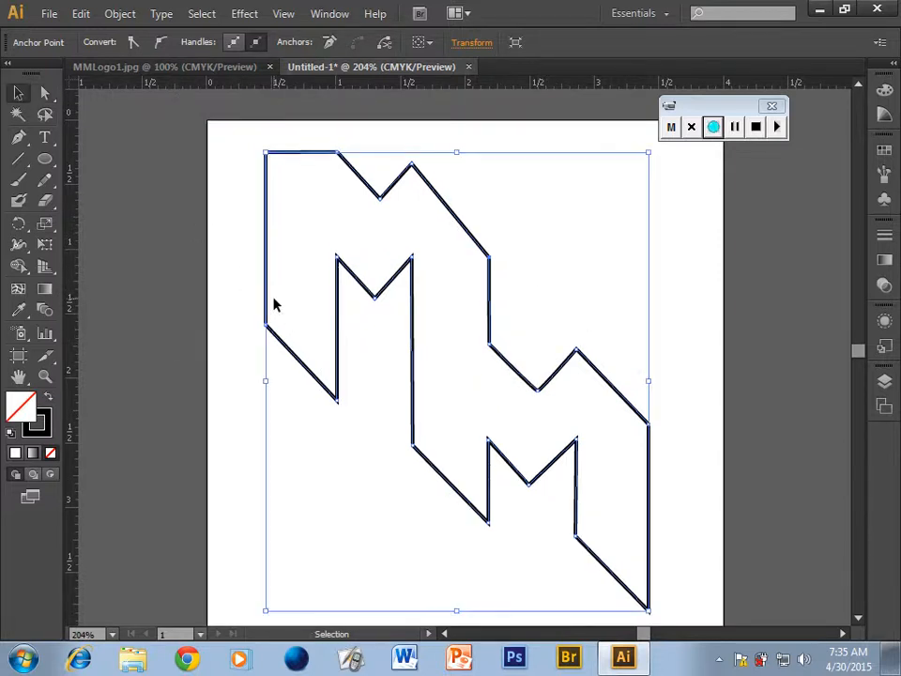
left_click(267, 299)
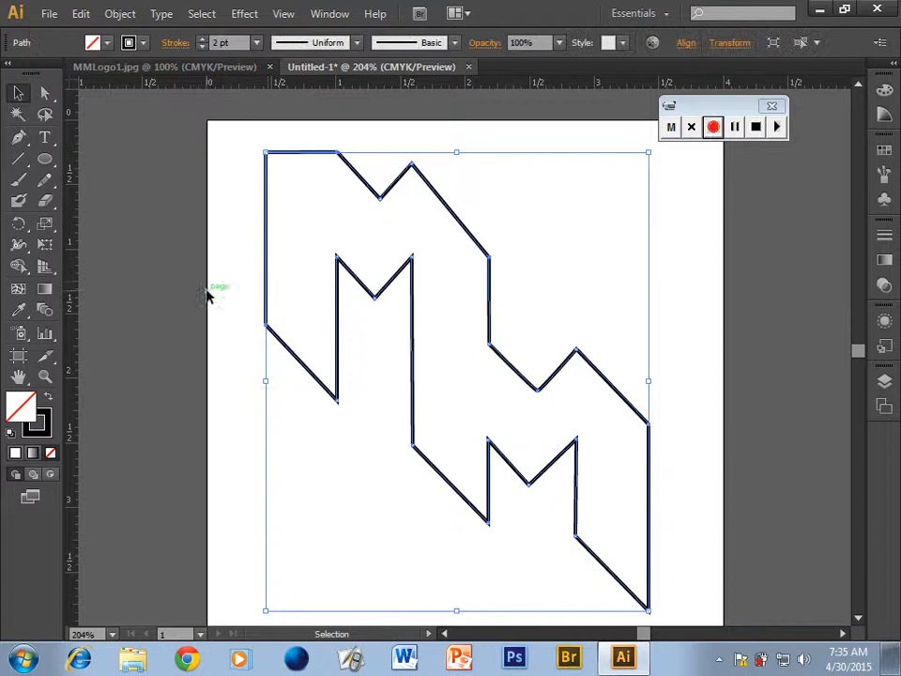
double_click(35, 400)
left_click_drag(469, 298, 477, 324)
left_click(432, 233)
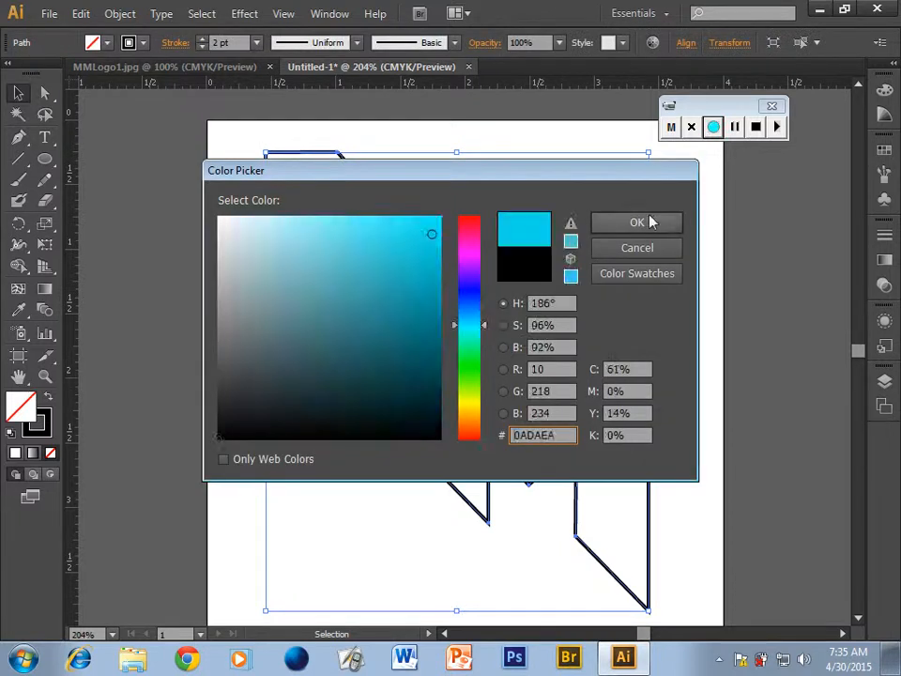
left_click(637, 222)
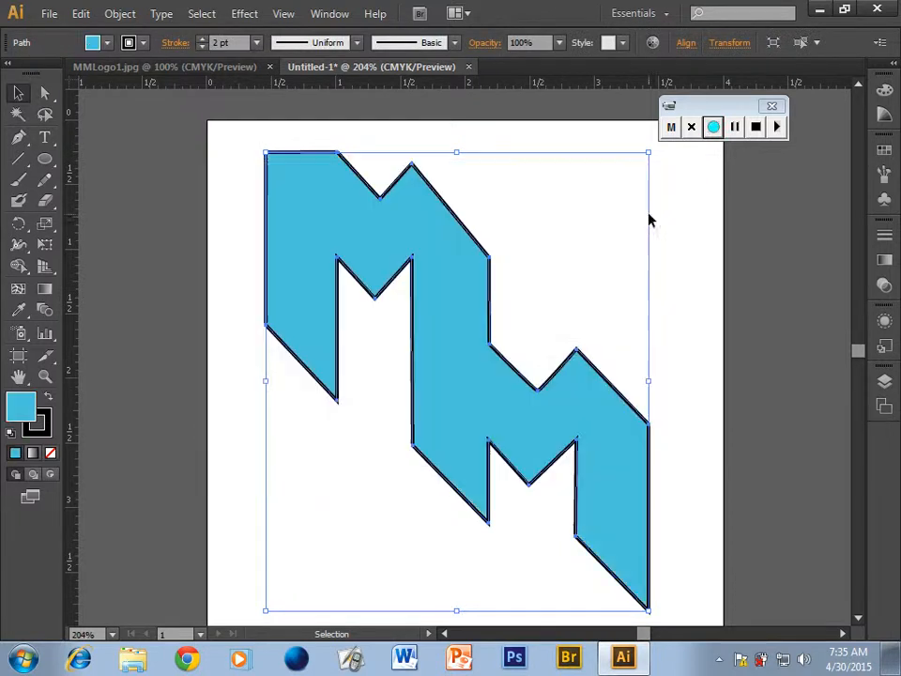
Try a 5 pt stroke on the logo outline, return the stroke to 2 pt, and deselect the path.
left_click(199, 41)
left_click(199, 40)
left_click(199, 41)
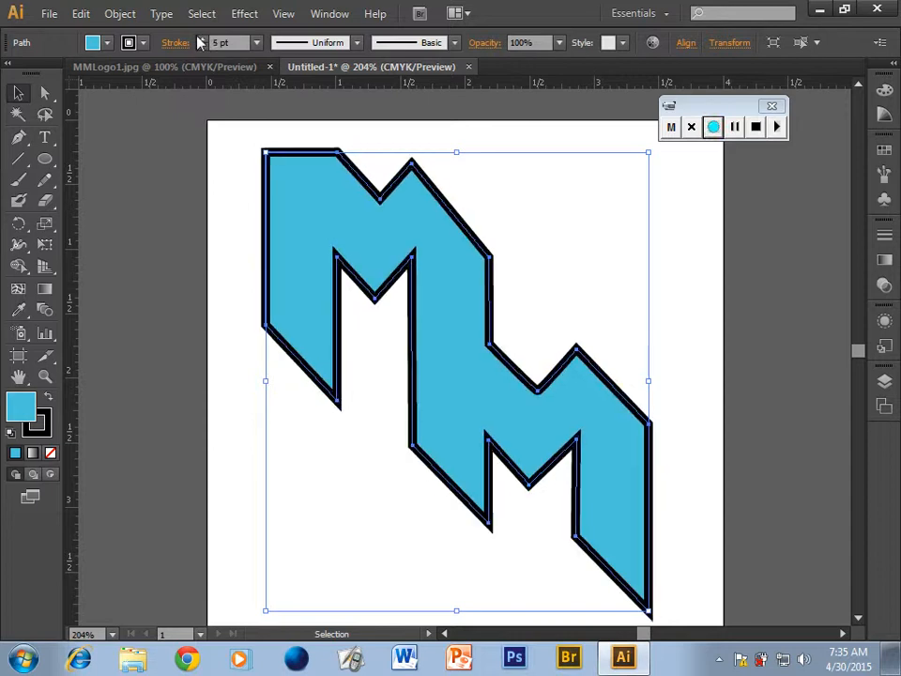
left_click(201, 47)
left_click(200, 47)
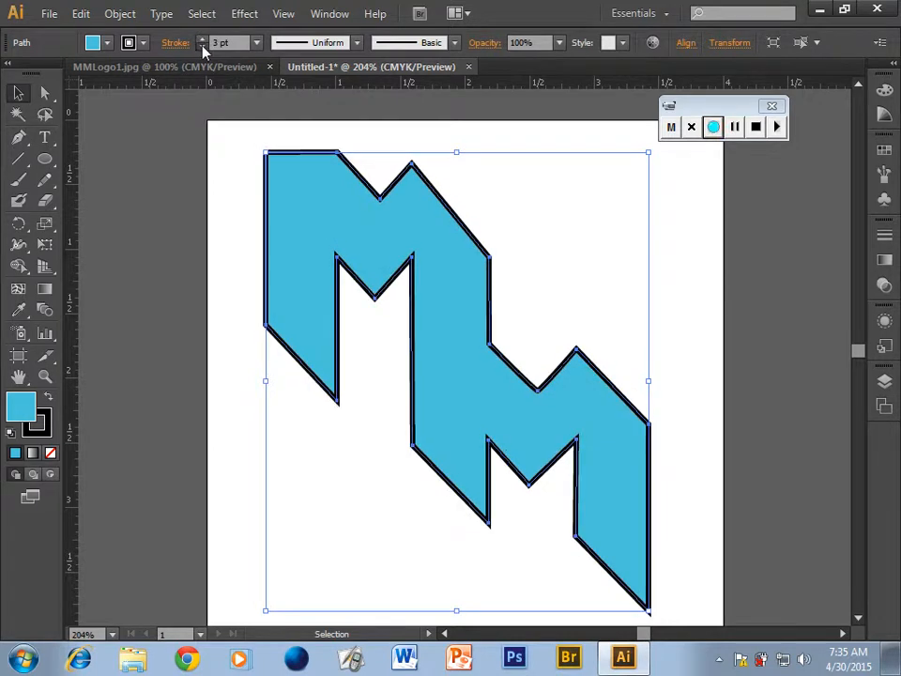
left_click(201, 47)
left_click(241, 315)
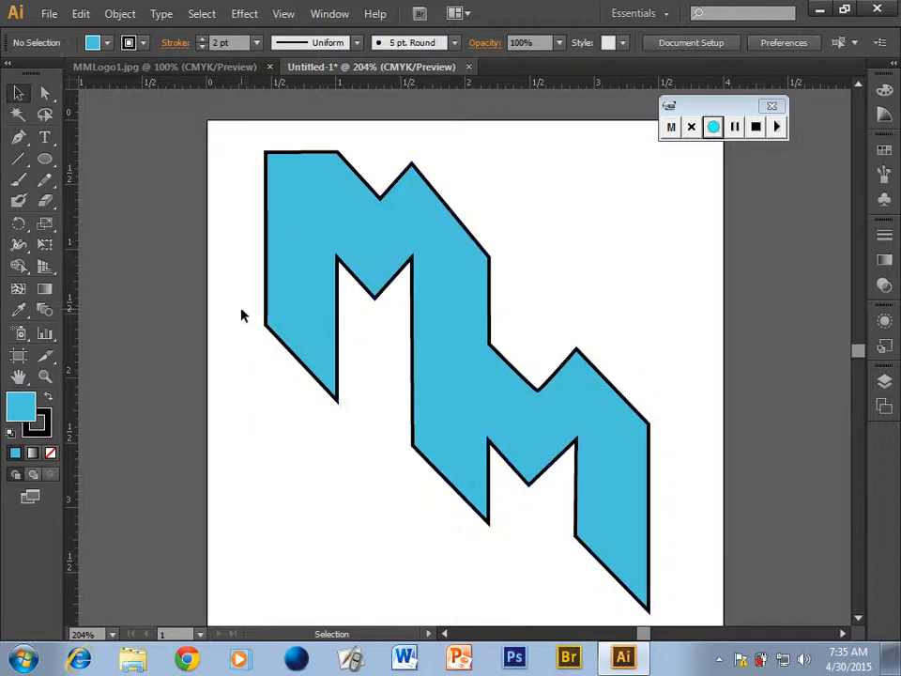
Examine the first M's top edge up close and select the logo path's upper-left corner anchor.
scroll(354, 436, "up", 2)
scroll(353, 437, "down", 2)
scroll(352, 439, "up", 3)
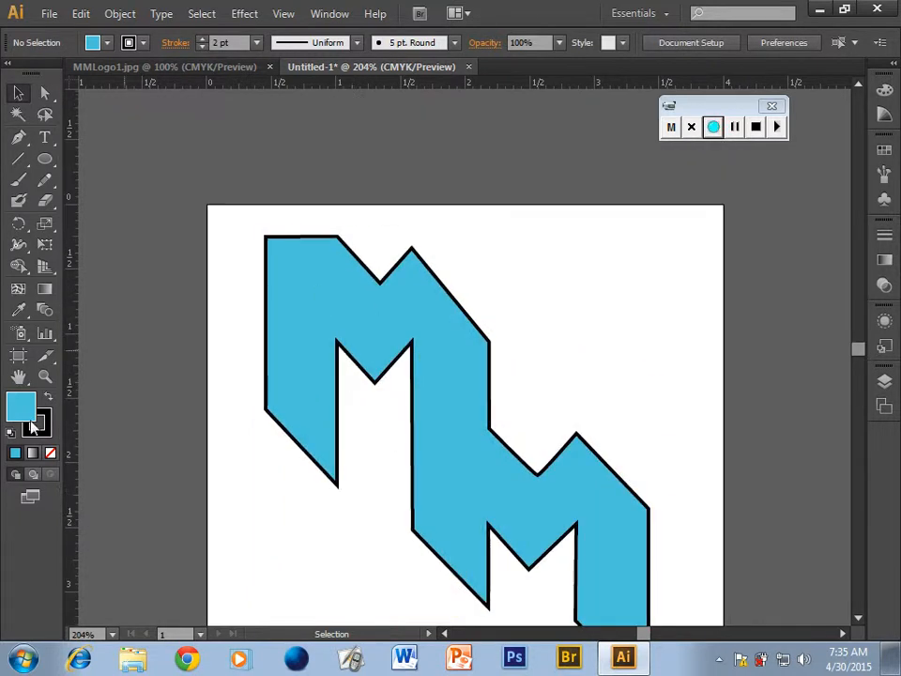
left_click(44, 378)
left_click(314, 239)
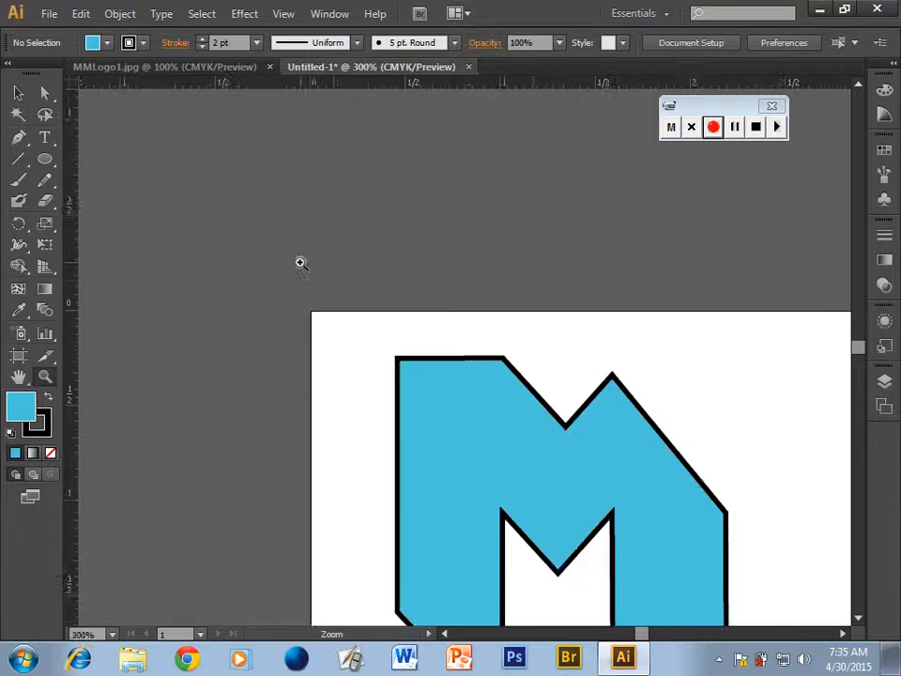
left_click(454, 347)
left_click(481, 360)
left_click(18, 93)
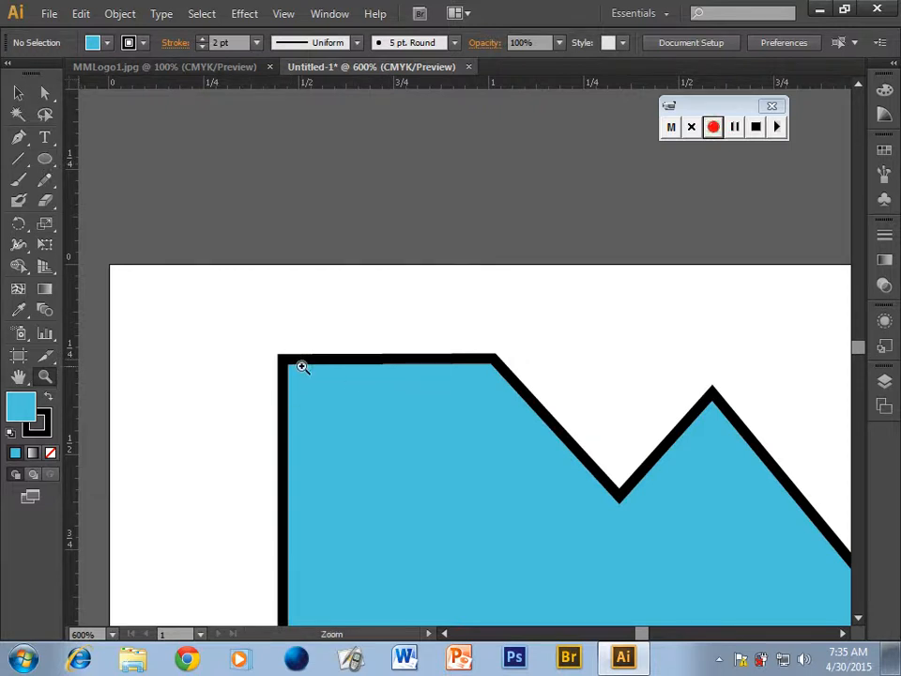
left_click(44, 93)
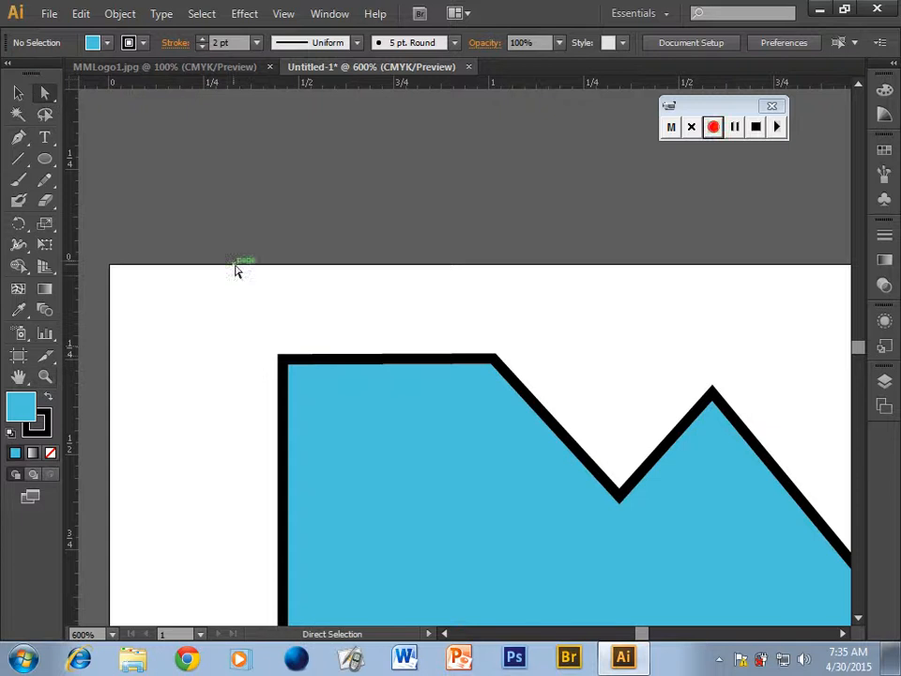
left_click(283, 361)
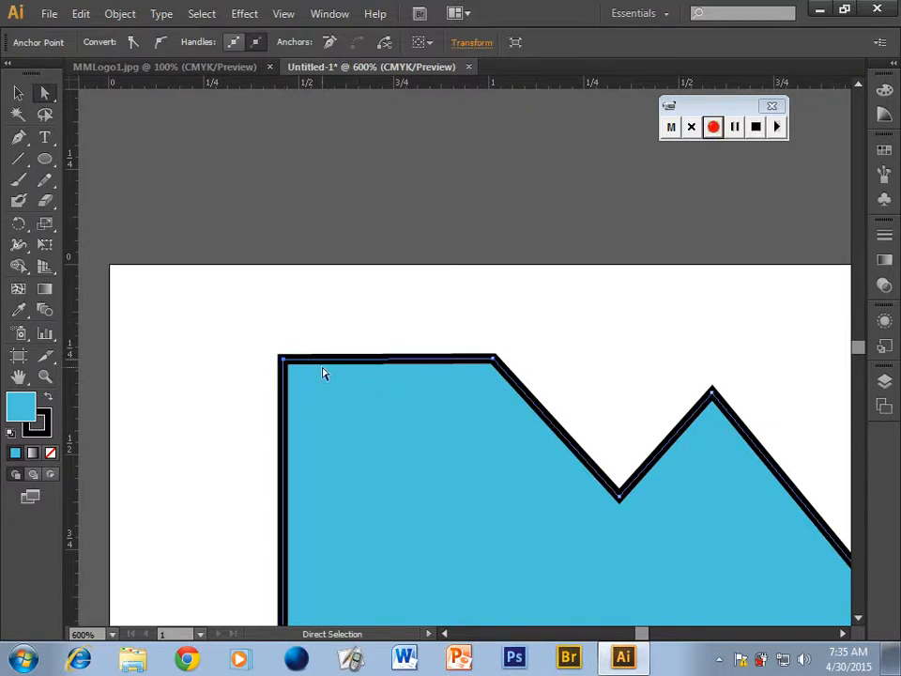
Draw a small ellipse beside the first M's upper-left corner and delete it.
left_click(44, 158)
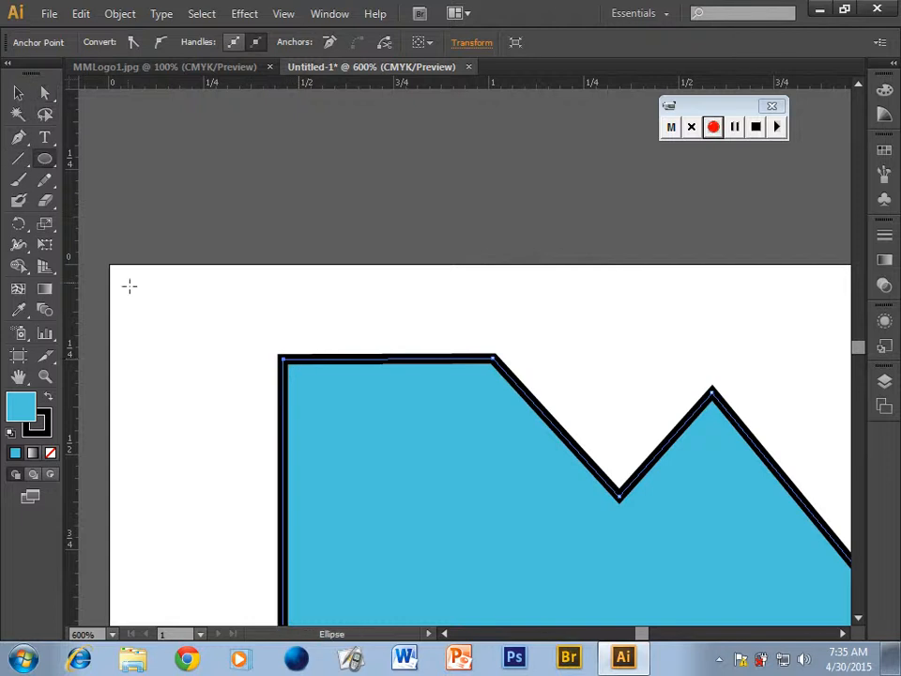
left_click_drag(132, 298, 257, 407)
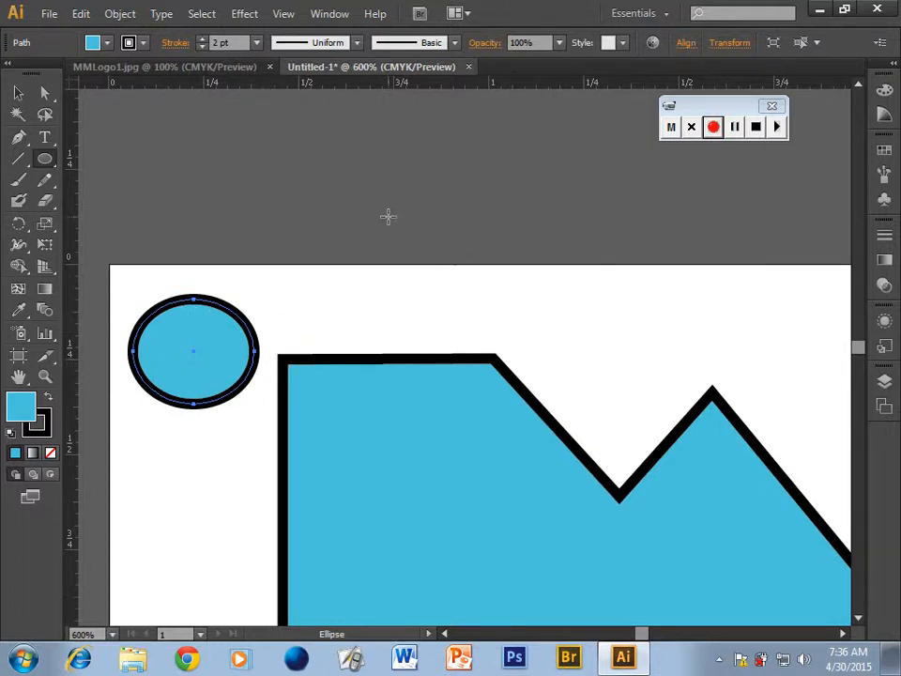
left_click(45, 92)
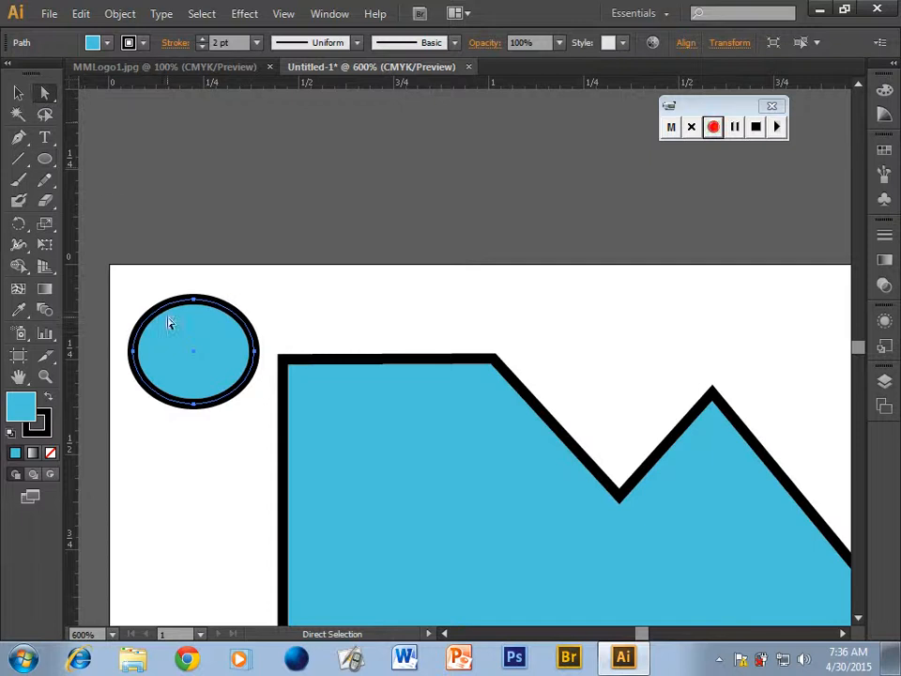
left_click(18, 92)
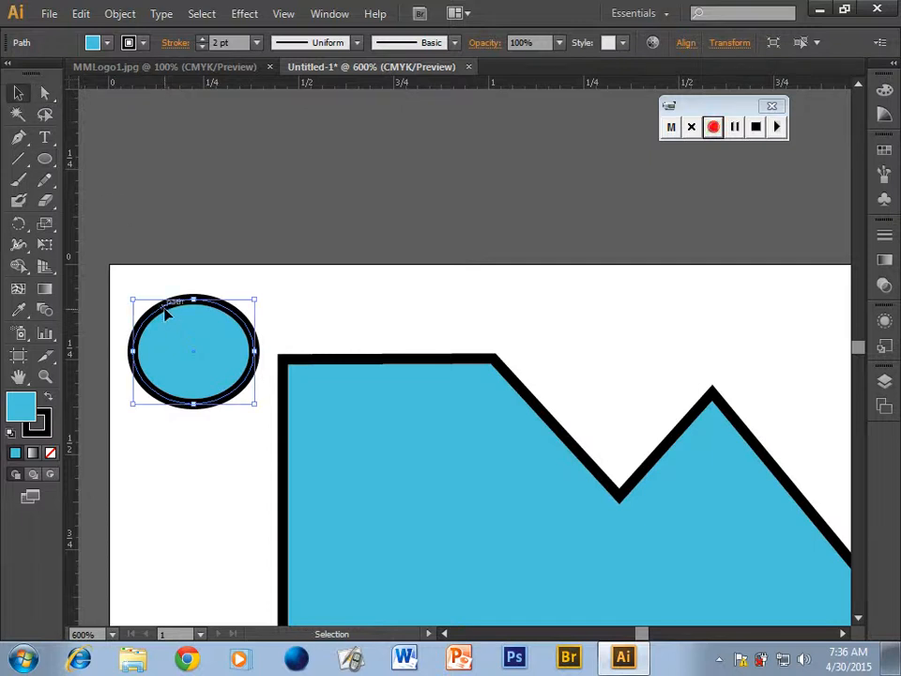
key("Delete")
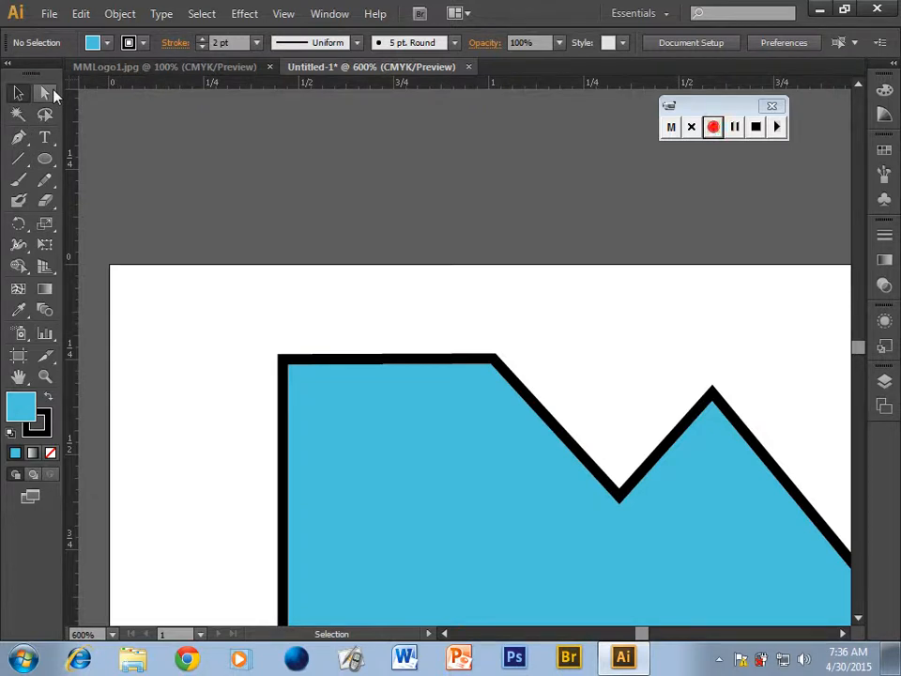
Add an anchor point at the middle of the first M's top edge.
left_click(20, 138)
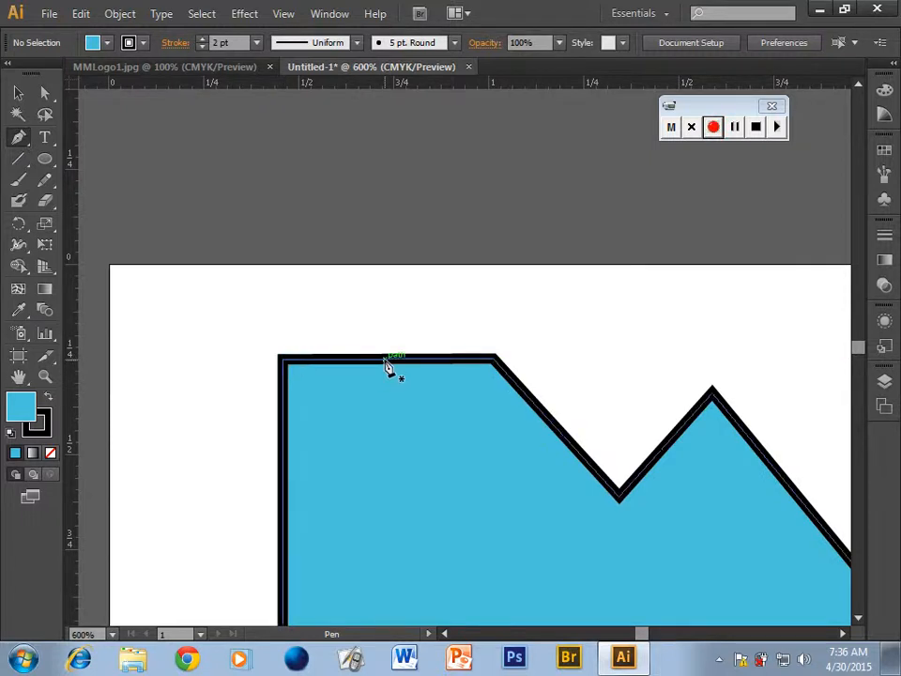
left_click(20, 138)
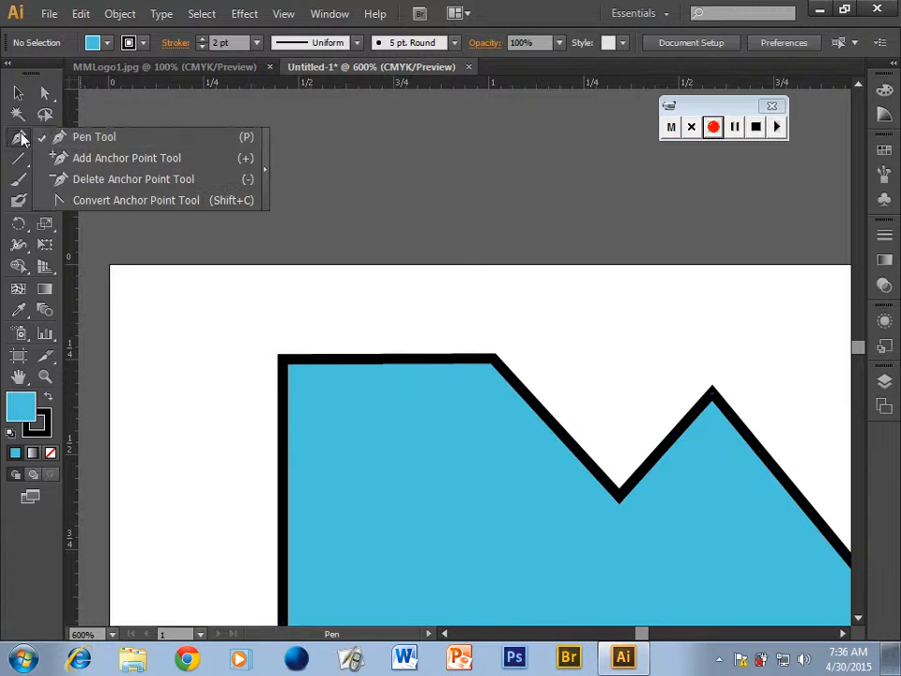
left_click(98, 165)
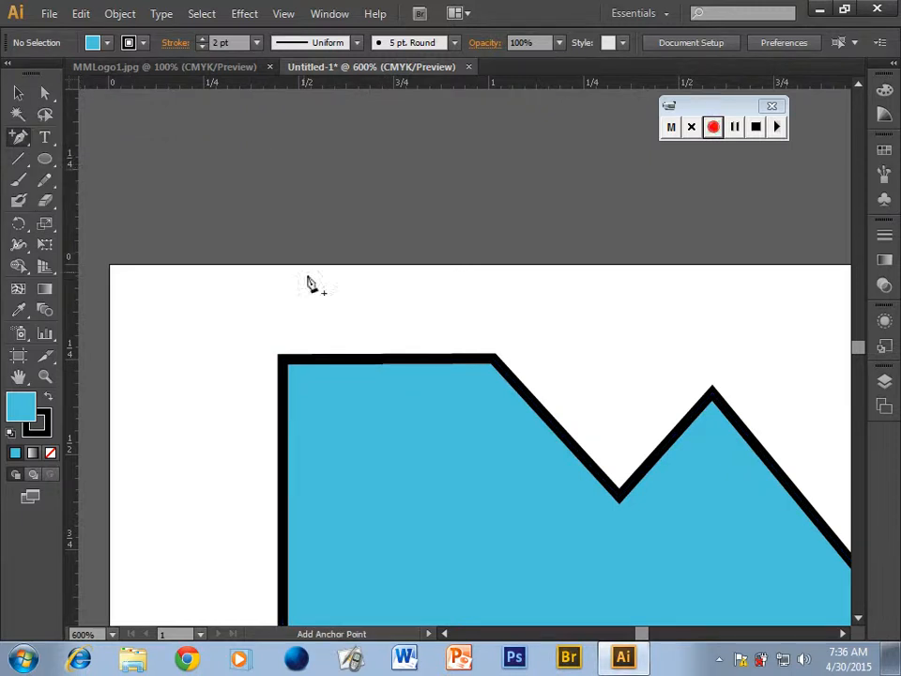
left_click(388, 359)
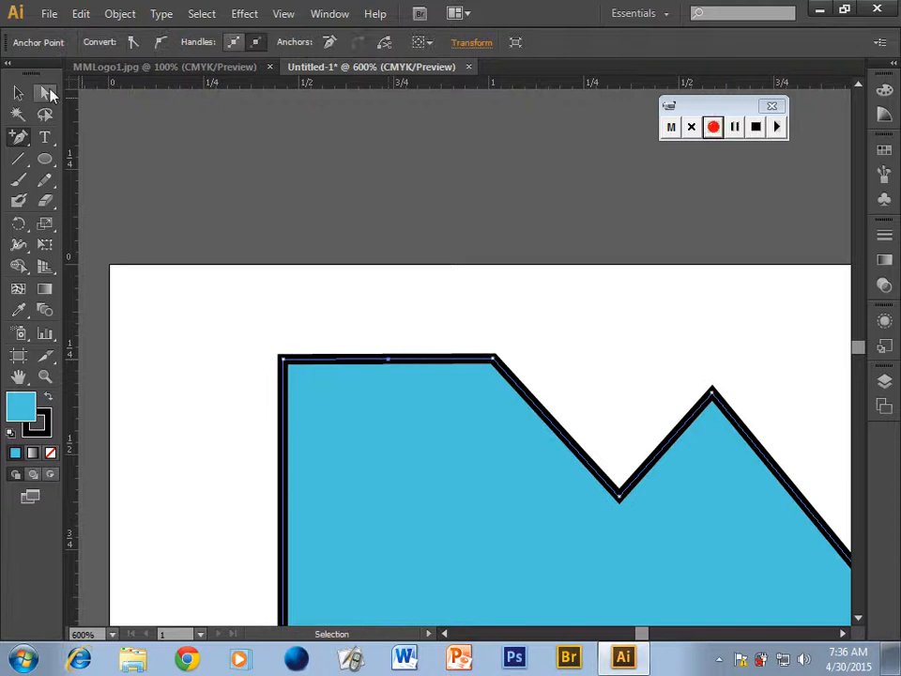
Raise the top edge's middle anchor almost to the artboard's upper edge and convert it to a smooth point with horizontal handles.
left_click(45, 93)
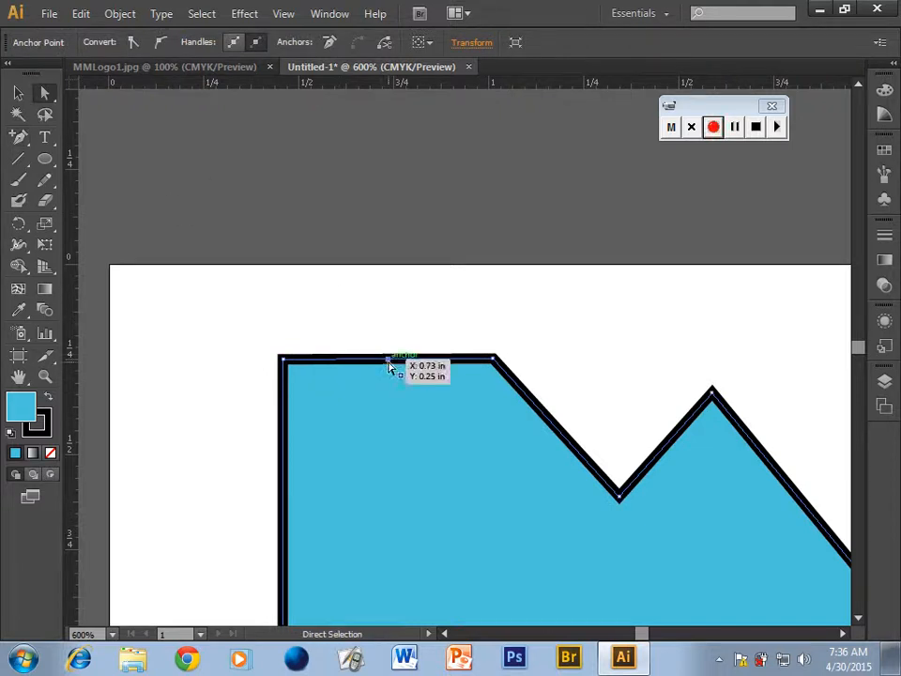
left_click_drag(389, 362, 383, 273)
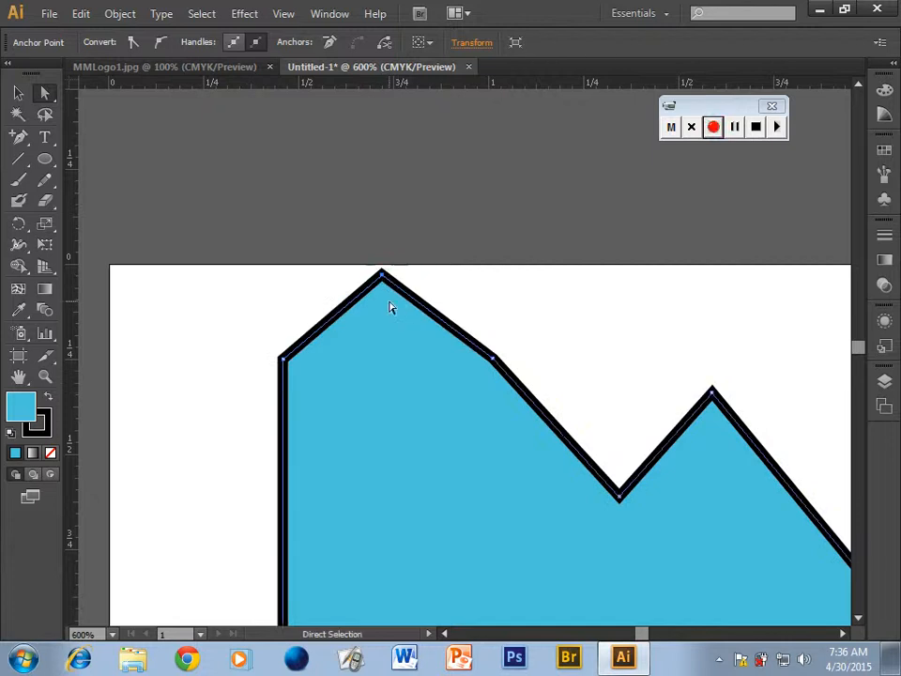
left_click(21, 138)
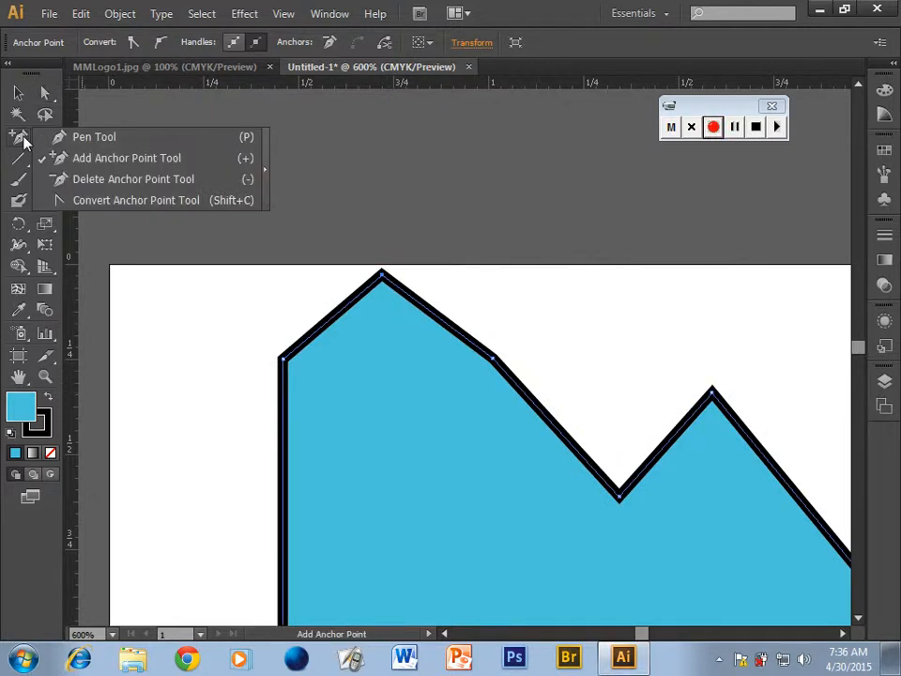
left_click(91, 201)
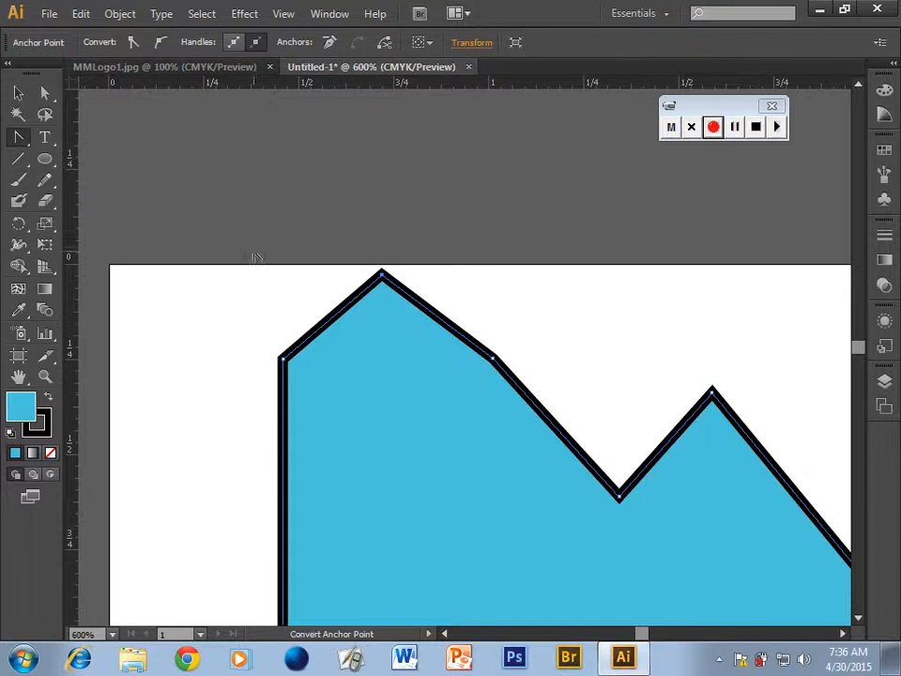
left_click_drag(383, 274, 470, 273)
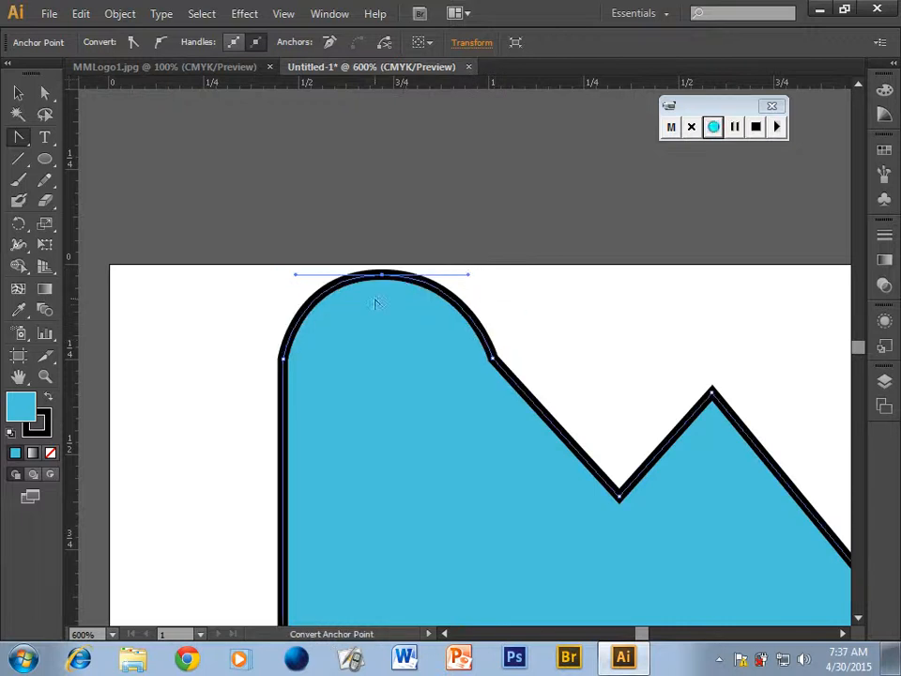
Examine the first M's rounded top within the whole logo and up close.
scroll(438, 361, "down", 1)
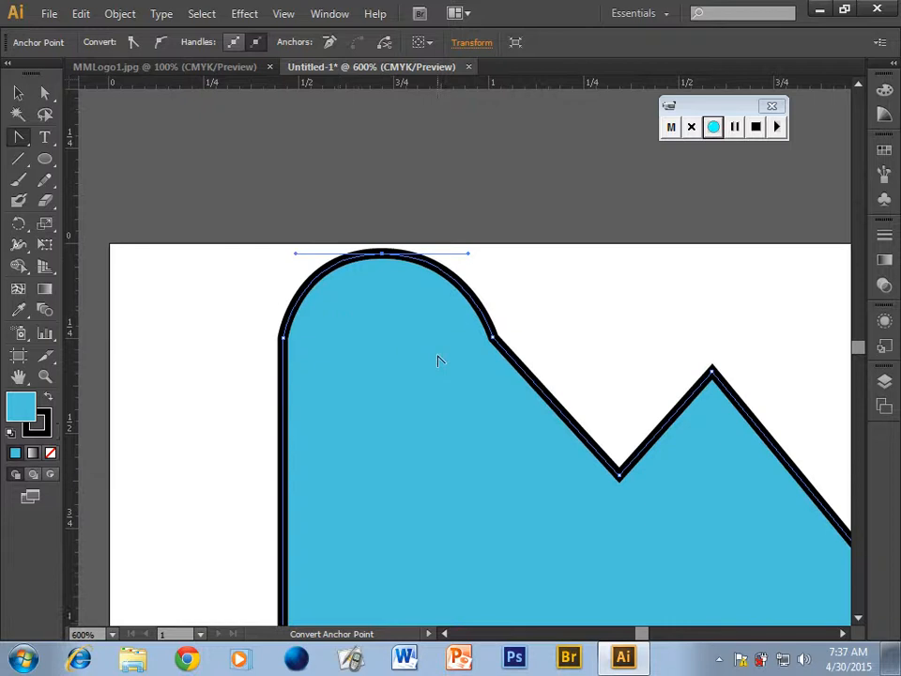
key("ctrl+0")
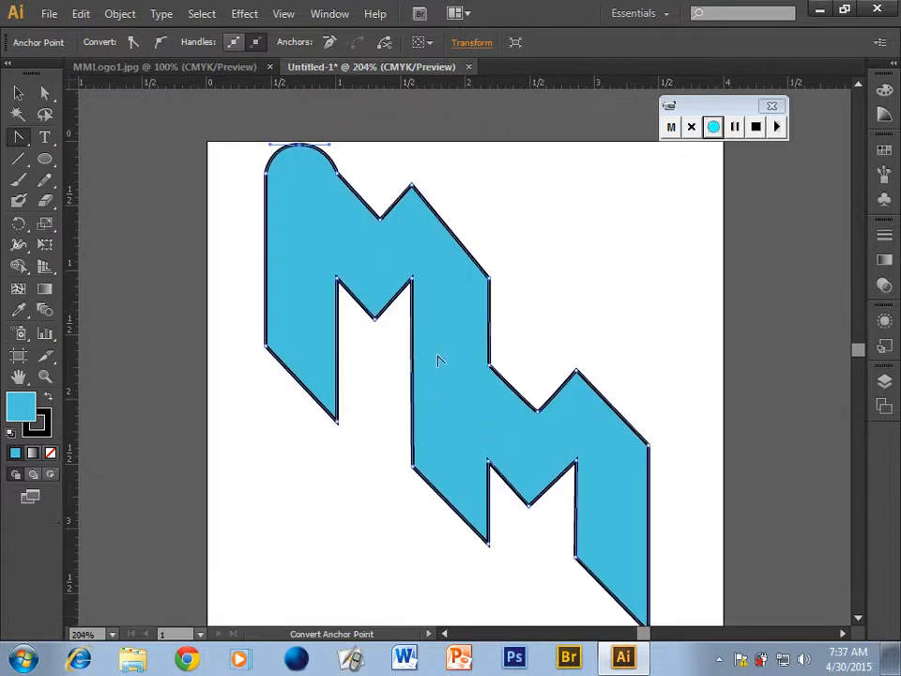
left_click(44, 376)
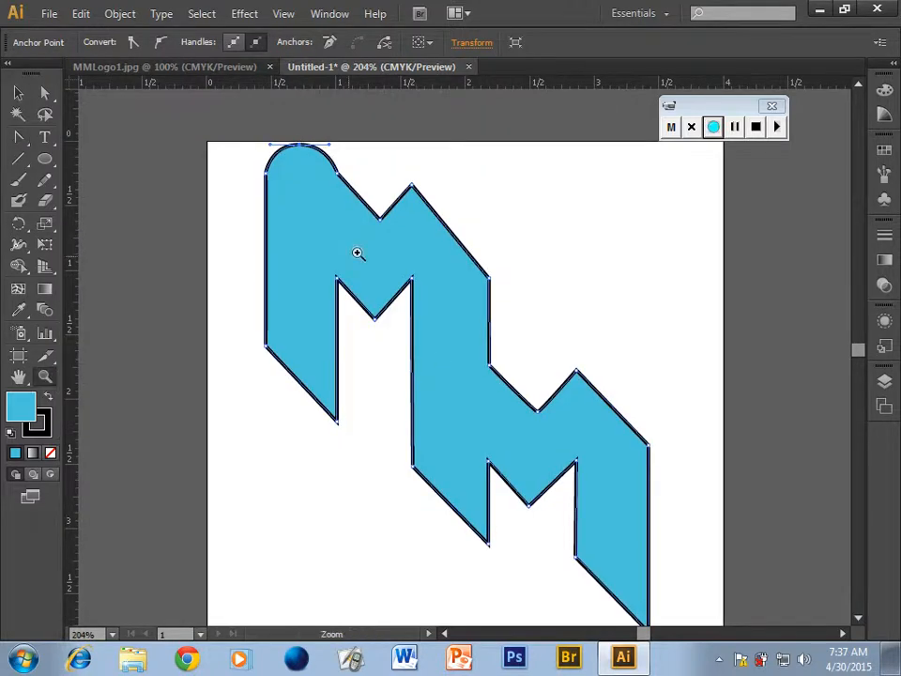
double_click(292, 164)
scroll(692, 511, "down", 4)
scroll(691, 510, "down", 10)
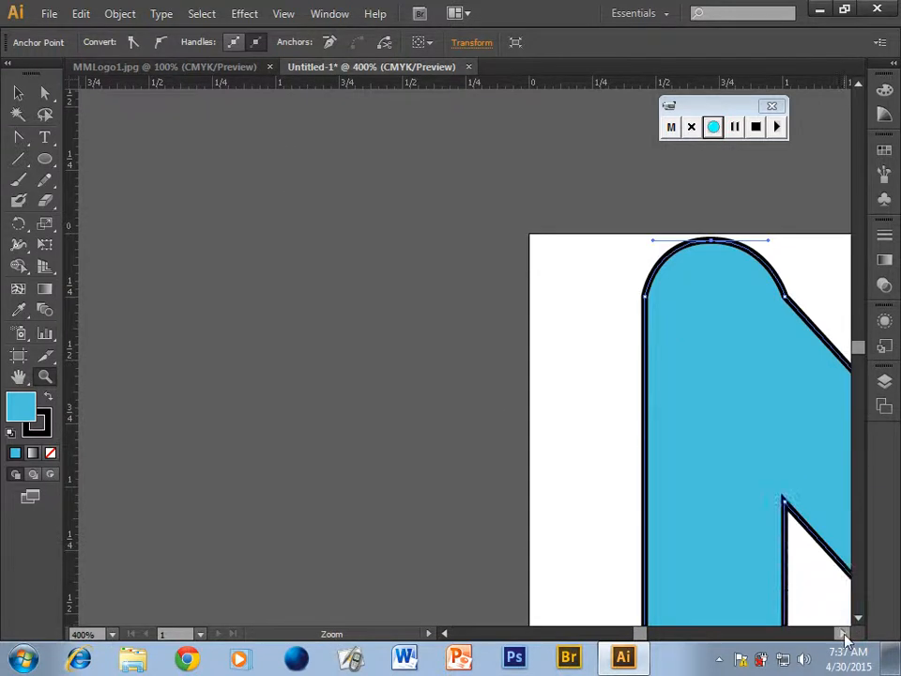
left_click(843, 634)
left_click(843, 634)
left_click(843, 634)
left_click(843, 635)
left_click(843, 635)
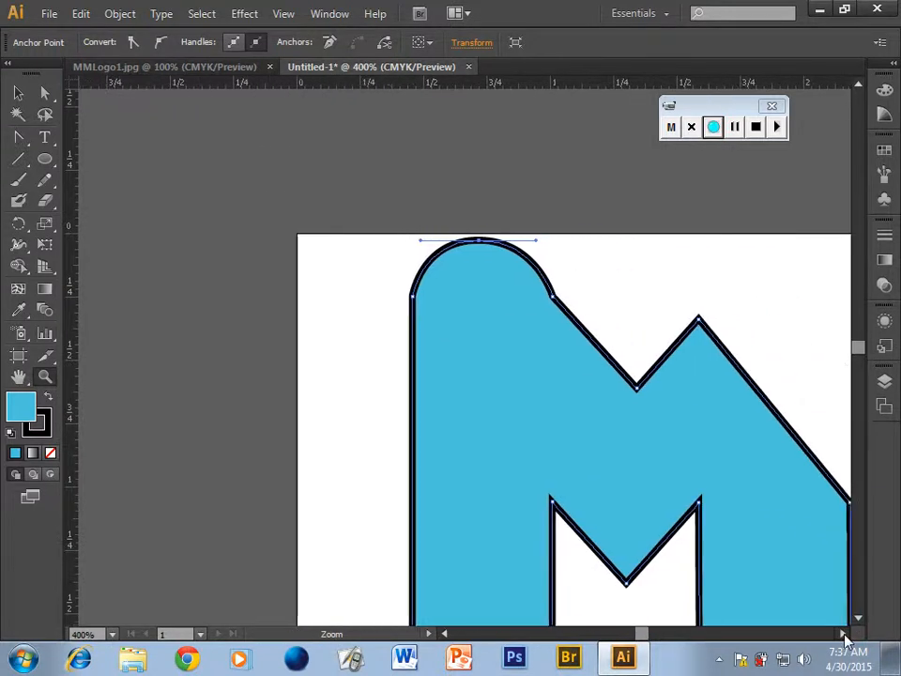
left_click(843, 635)
left_click(843, 634)
Undo the smoothing and raising of the top edge's middle anchor and fit the artboard in the window.
key("ctrl+z")
key("ctrl+z")
key("z")
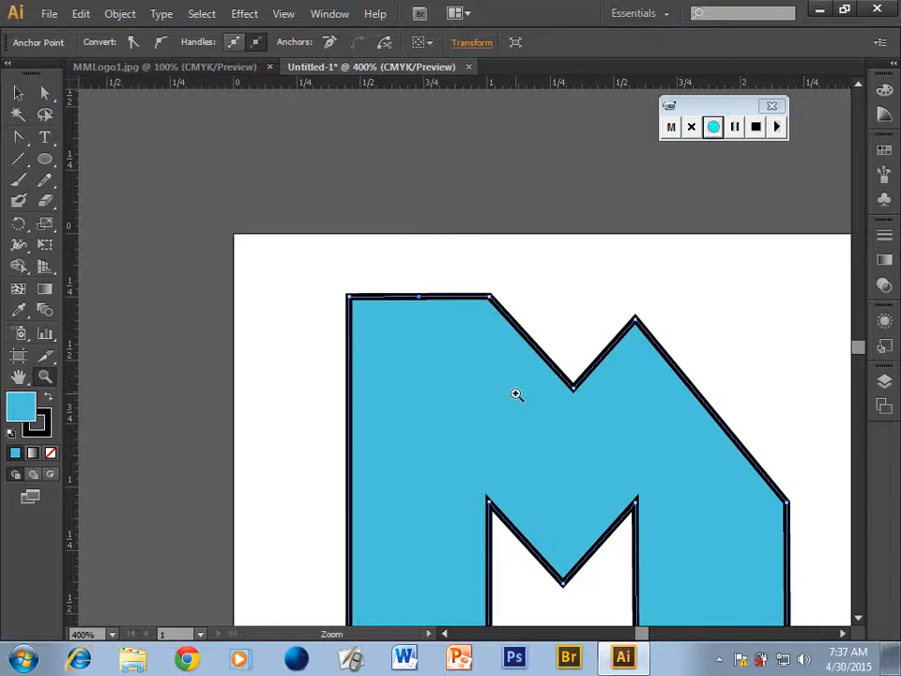
key("ctrl+0")
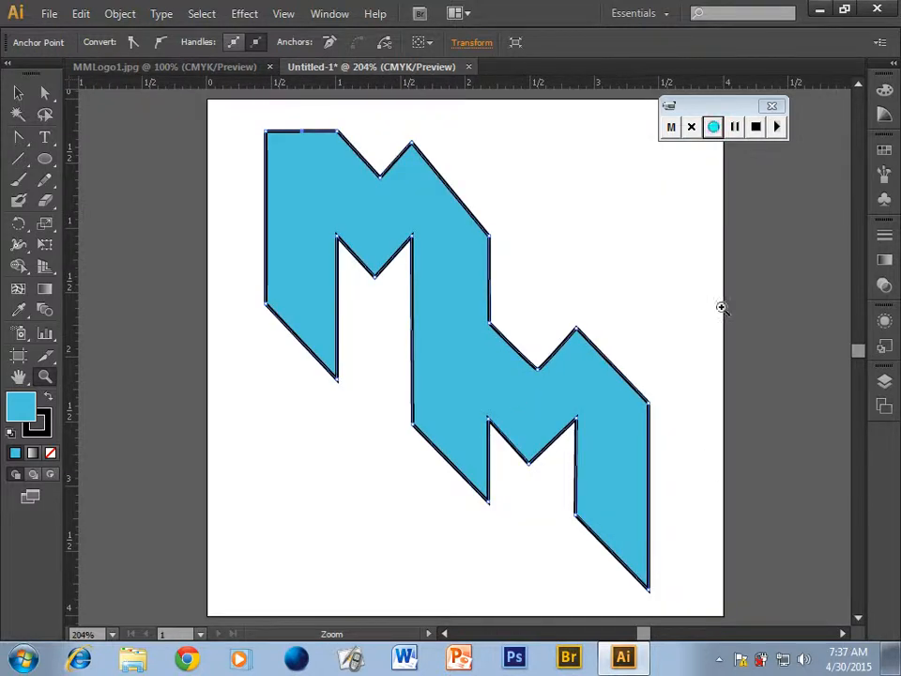
Switch to the Direct Selection tool and deselect the logo path.
left_click(44, 92)
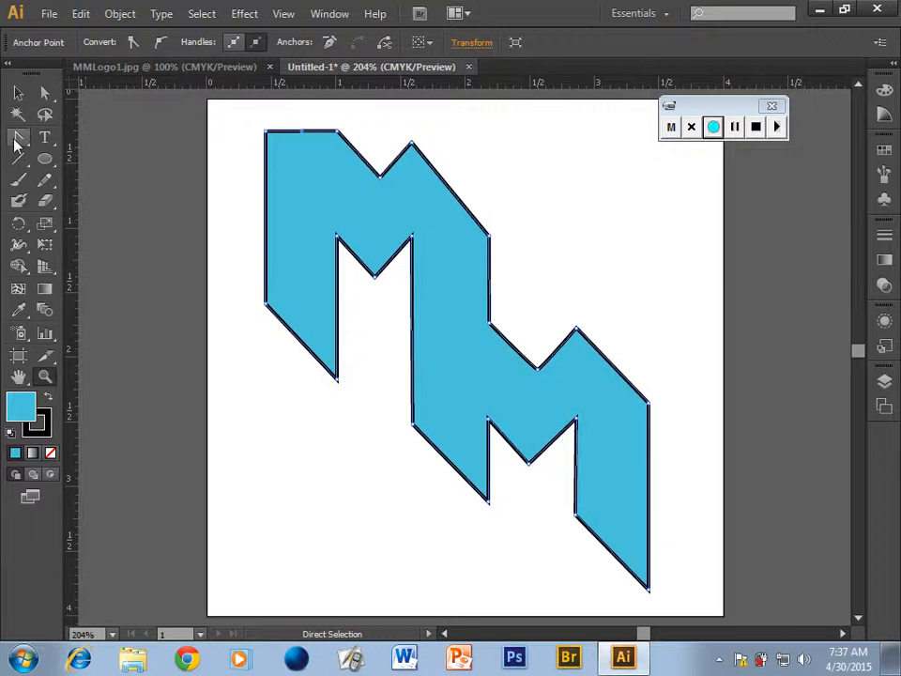
key("z")
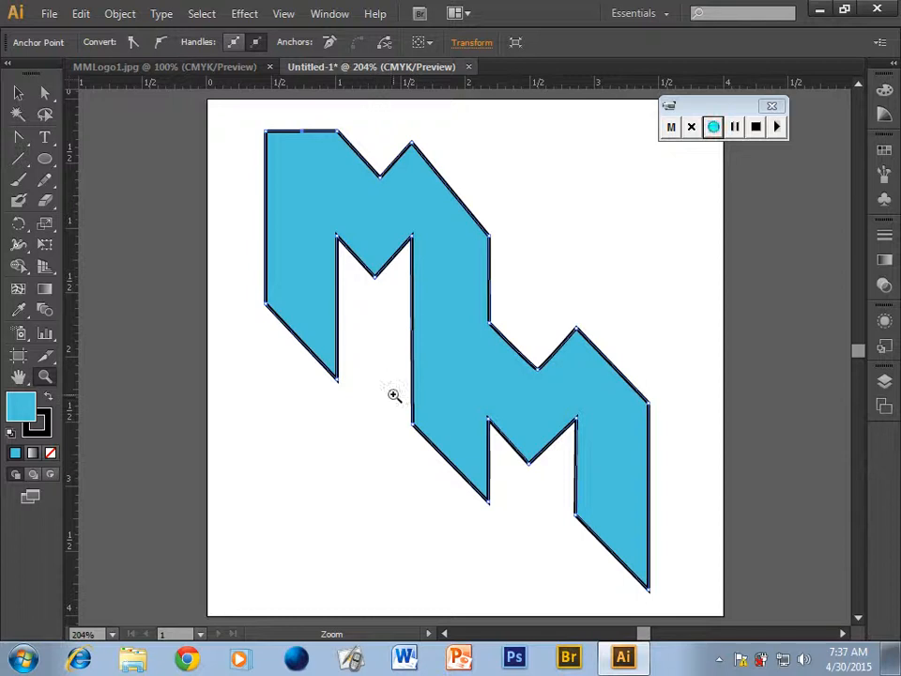
left_click(45, 94)
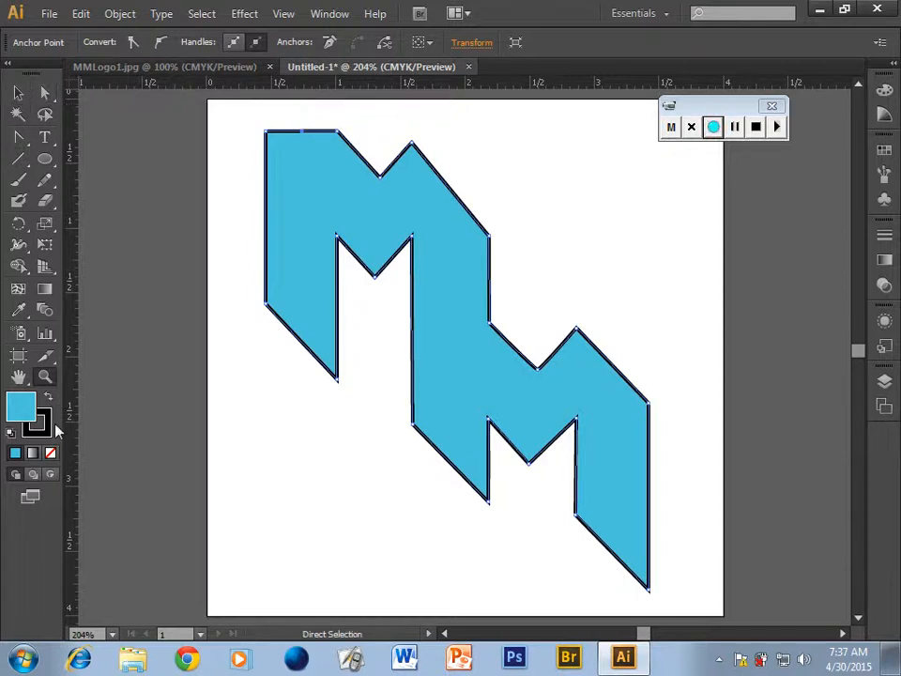
key("z")
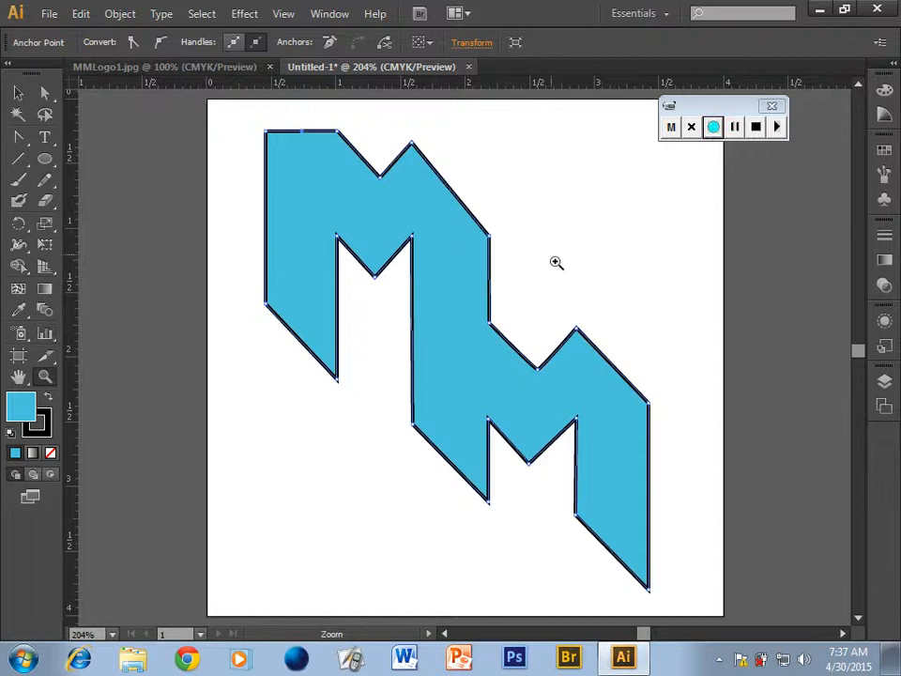
left_click(45, 94)
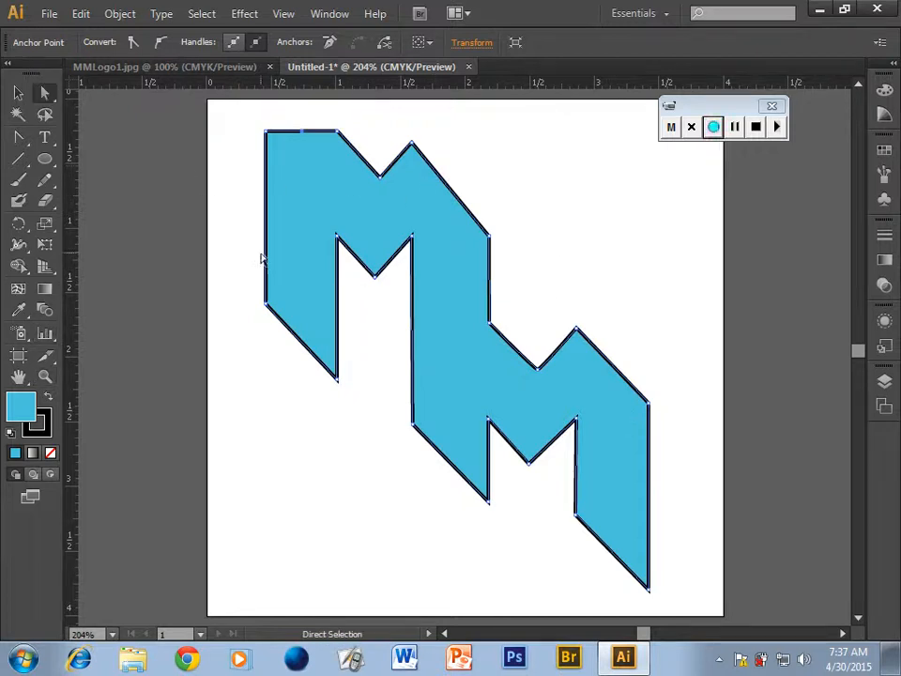
left_click(538, 194)
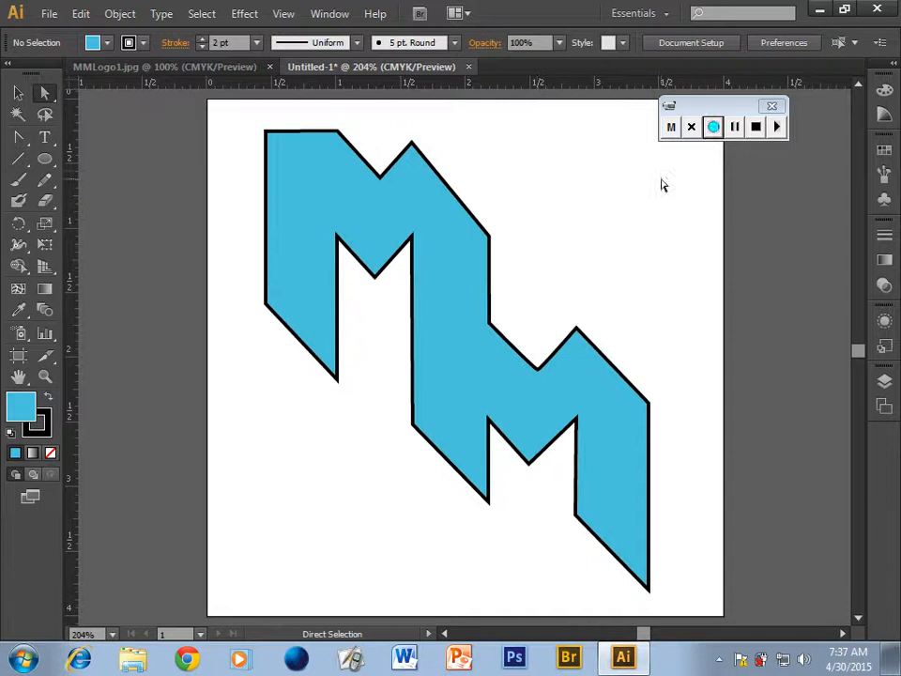